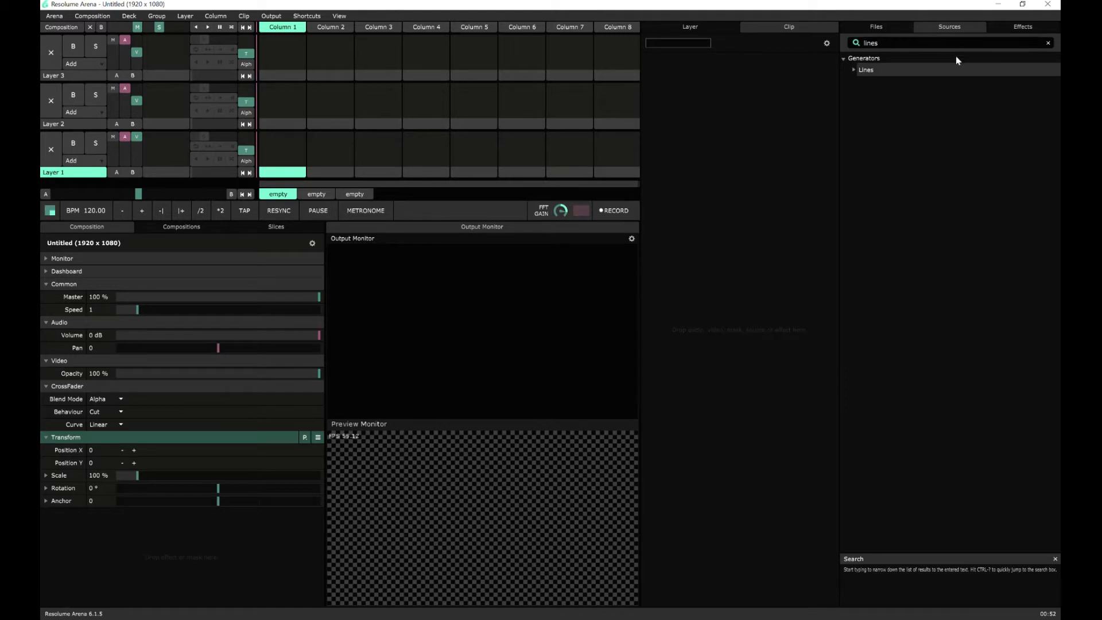
- Load the Lines generator into Layer 1, Column 1, play it, and set its Fuzzyness to 0 and Amount to 1
left_click_drag(690, 213, 690, 212)
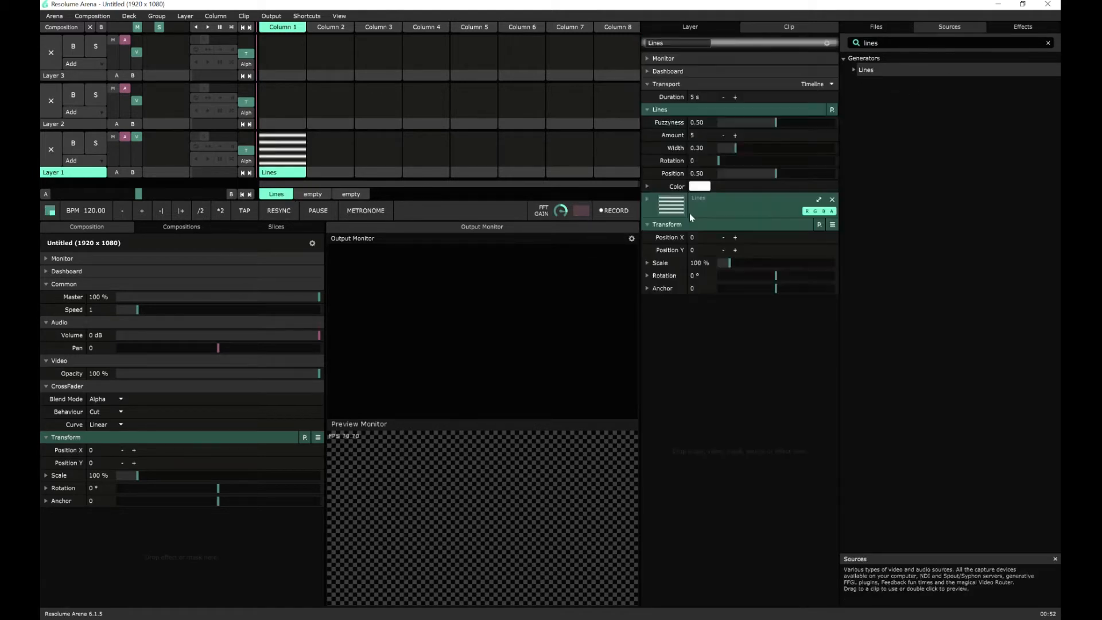
left_click(297, 159)
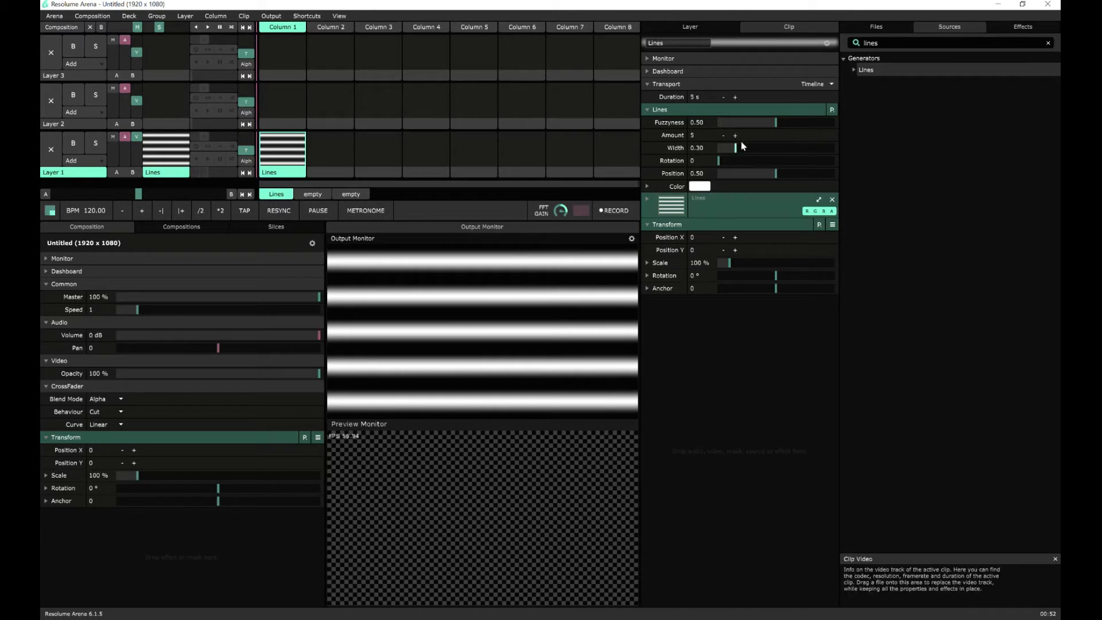
left_click_drag(733, 130, 680, 129)
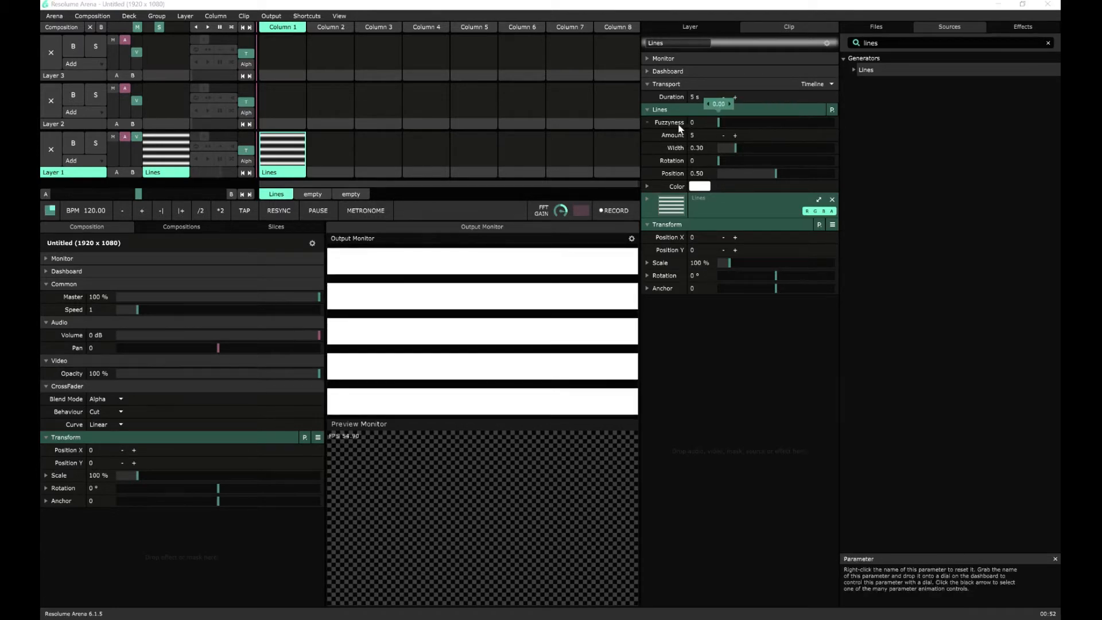
left_click(723, 135)
left_click(723, 135)
left_click(722, 135)
left_click(722, 135)
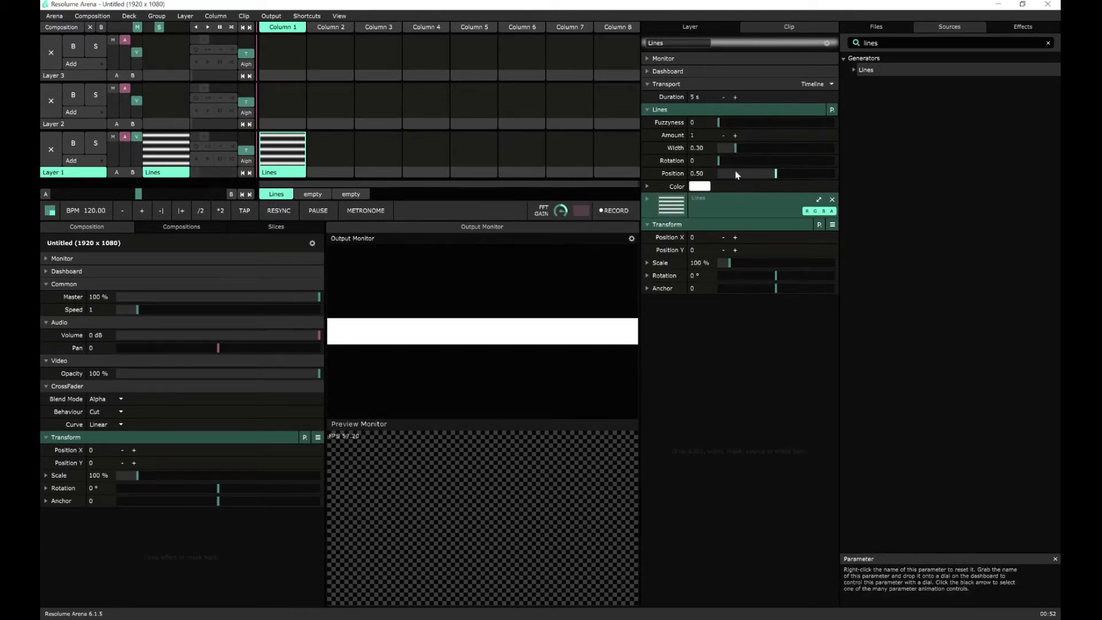
- Add the PolarKaleido effect to the Lines clip, and set the line Width to 0.26 and Position to 0.30
left_click(1043, 32)
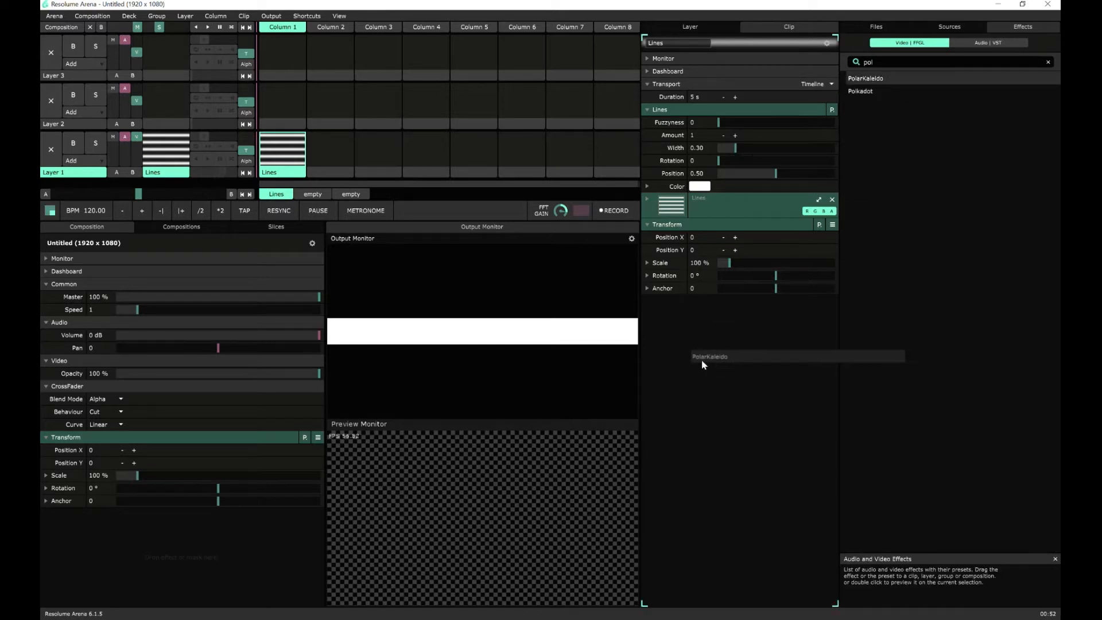
left_click_drag(703, 364, 686, 359)
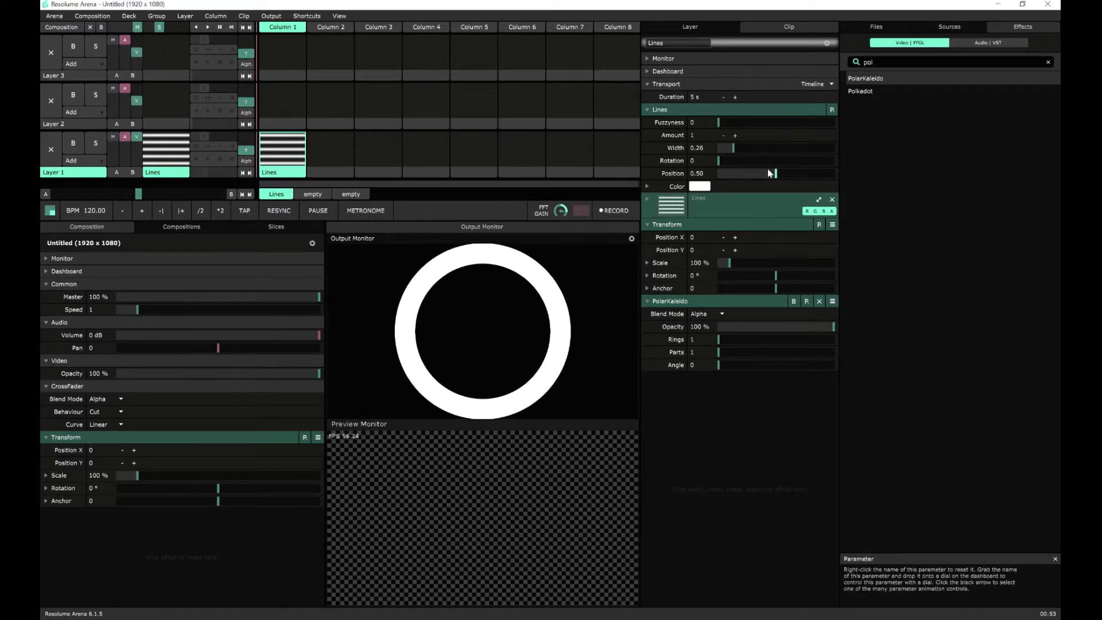
left_click_drag(772, 174, 729, 164)
- Animate the line Position parameter with Timeline and slightly raise the animation speed
left_click(646, 174)
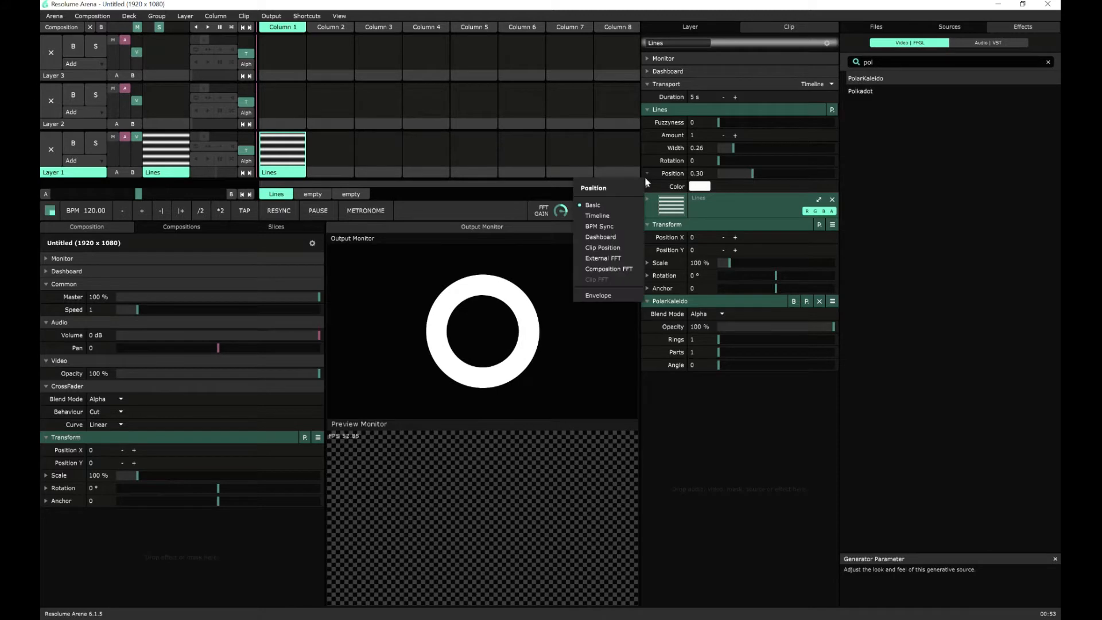
left_click(586, 215)
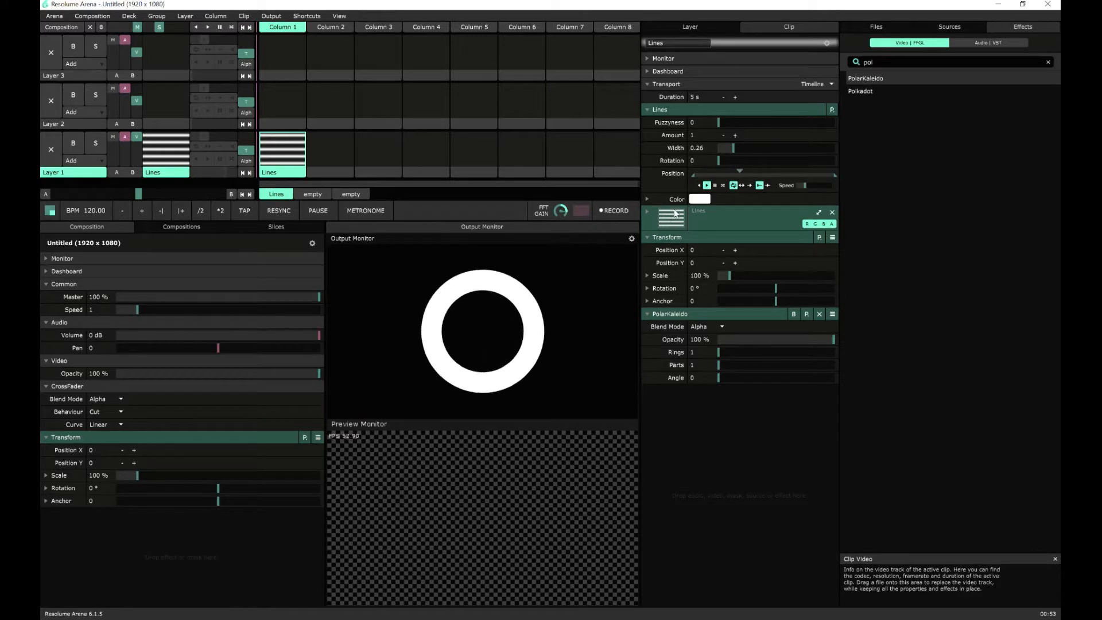
left_click_drag(802, 190, 810, 190)
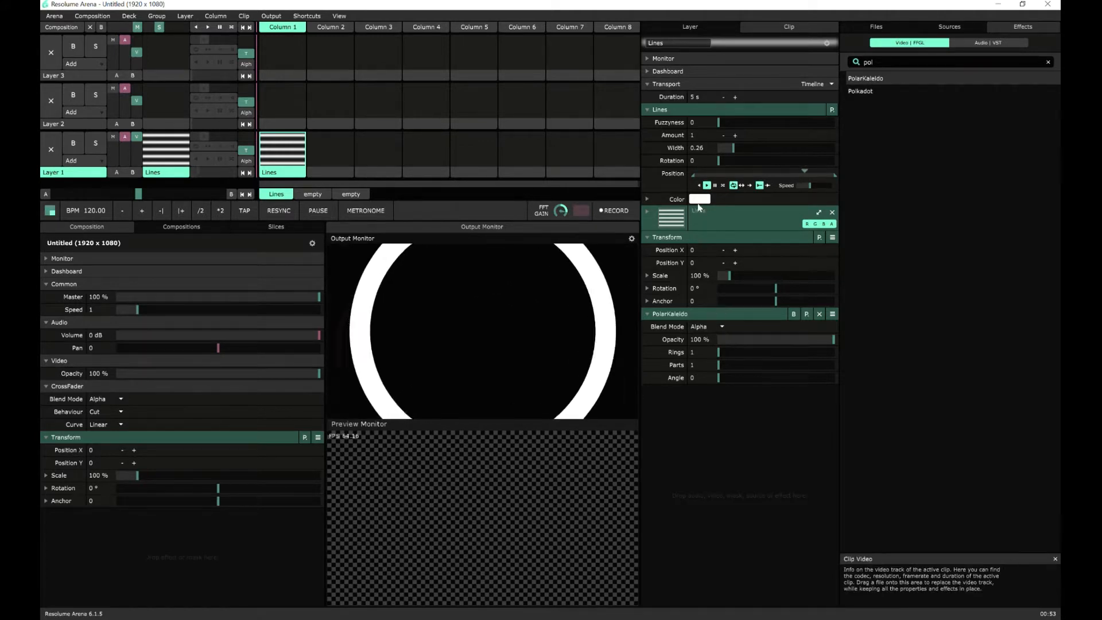
- Copy the Lines clip into Layer 1, Column 2, play the copy, and remove its PolarKaleido effect
right_click(291, 173)
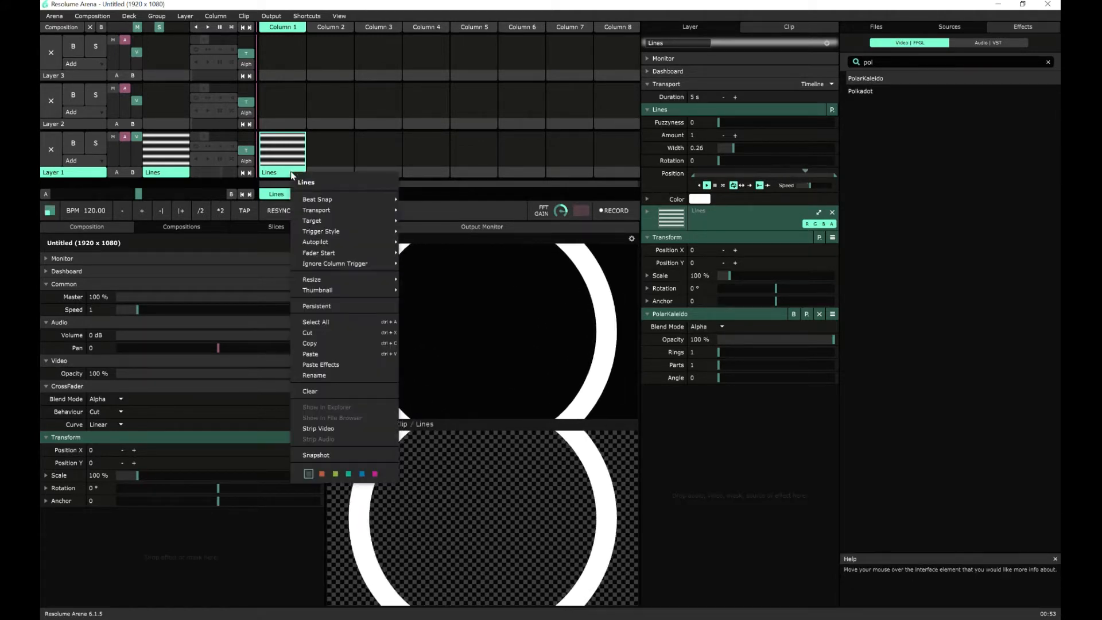
left_click(319, 340)
right_click(333, 174)
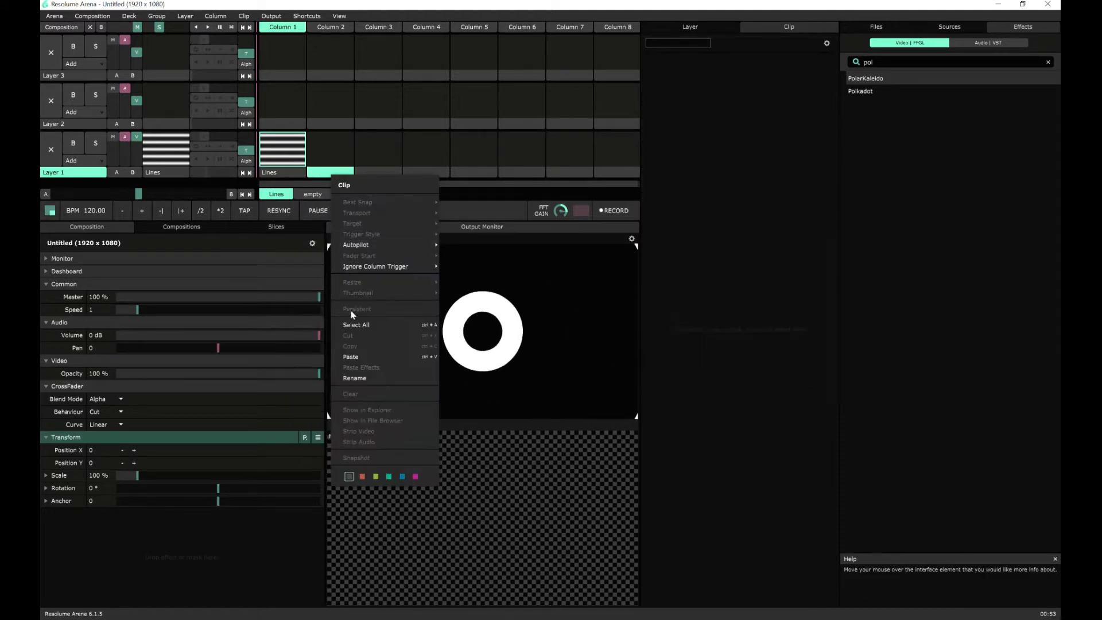
left_click(350, 357)
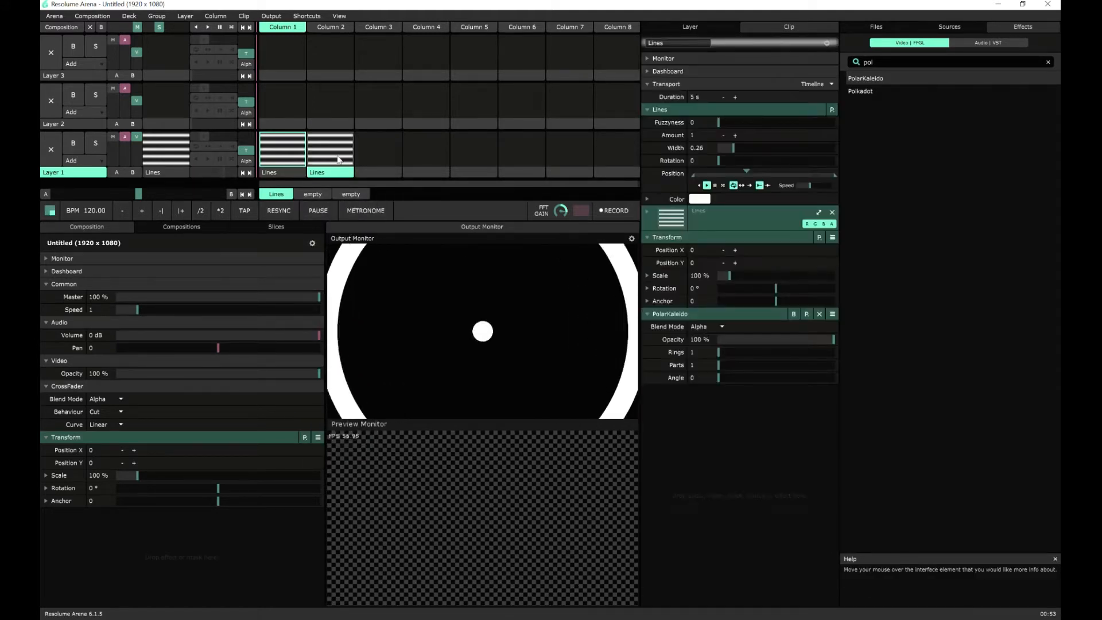
left_click(818, 314)
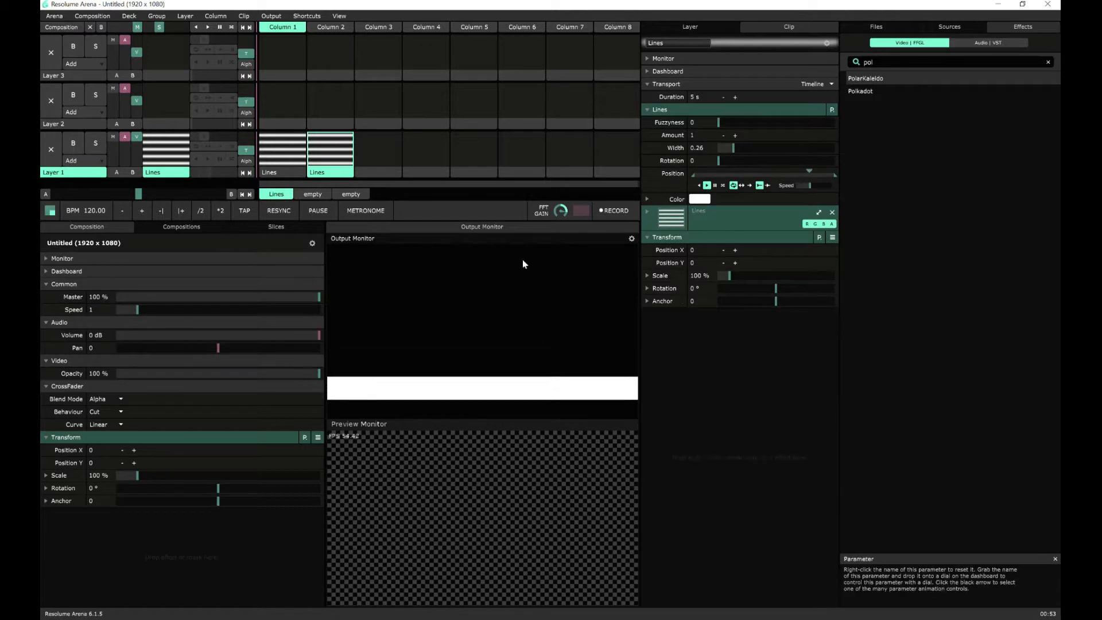
- Set the Column 2 clip's line Amount to 3, Width to 0.16 and line Rotation to 45.35
left_click(734, 135)
left_click(734, 136)
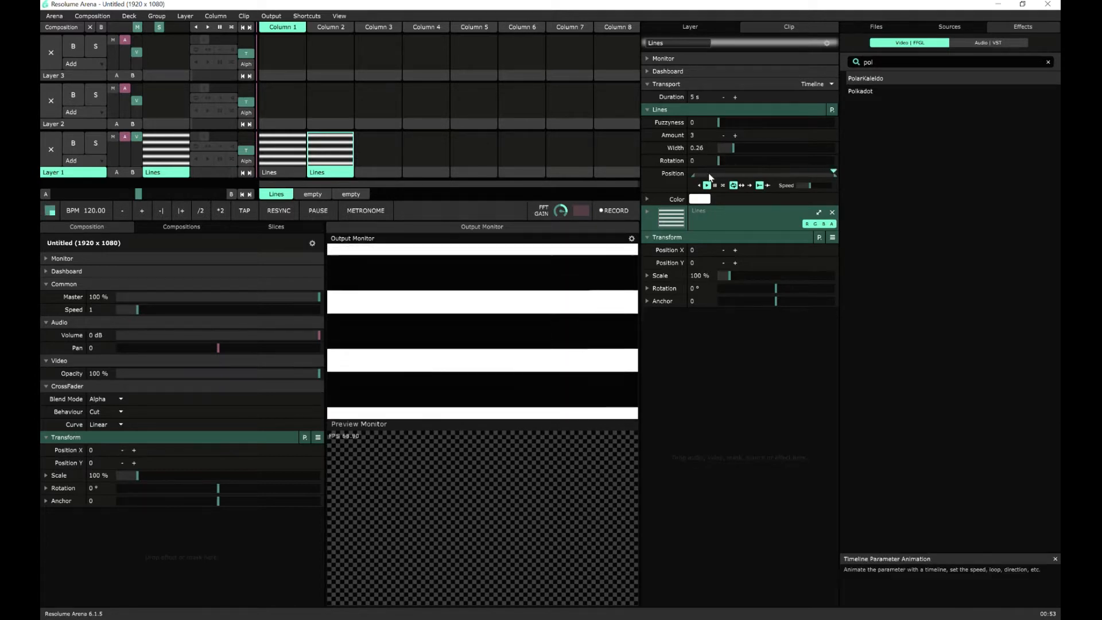
left_click_drag(733, 148, 733, 174)
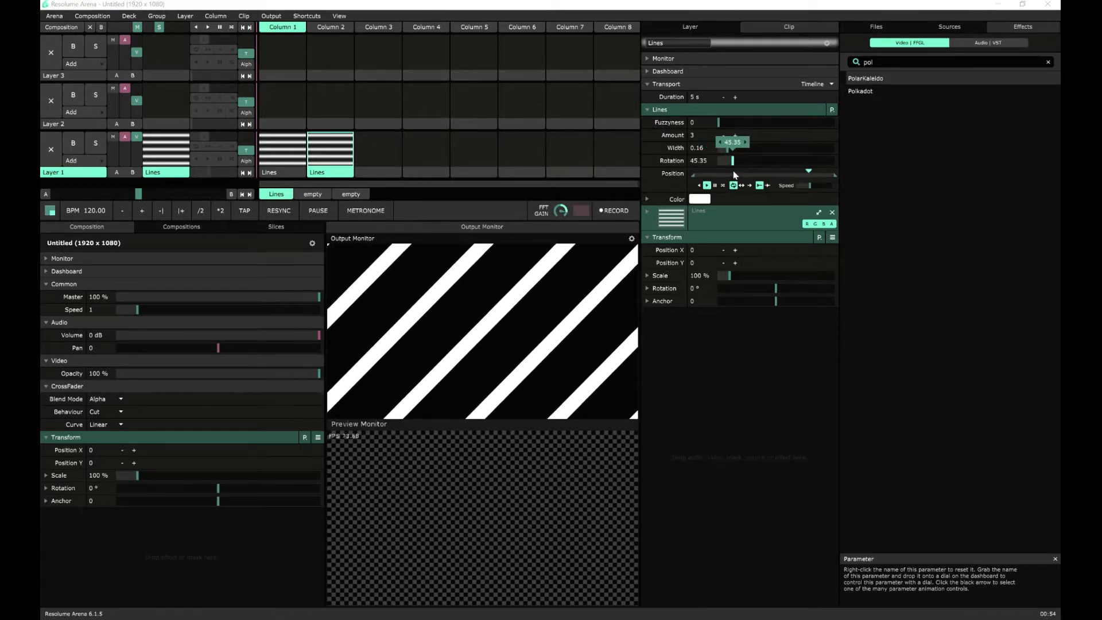
- Search the video effects for "mirror"
left_click(1047, 63)
type("mirror")
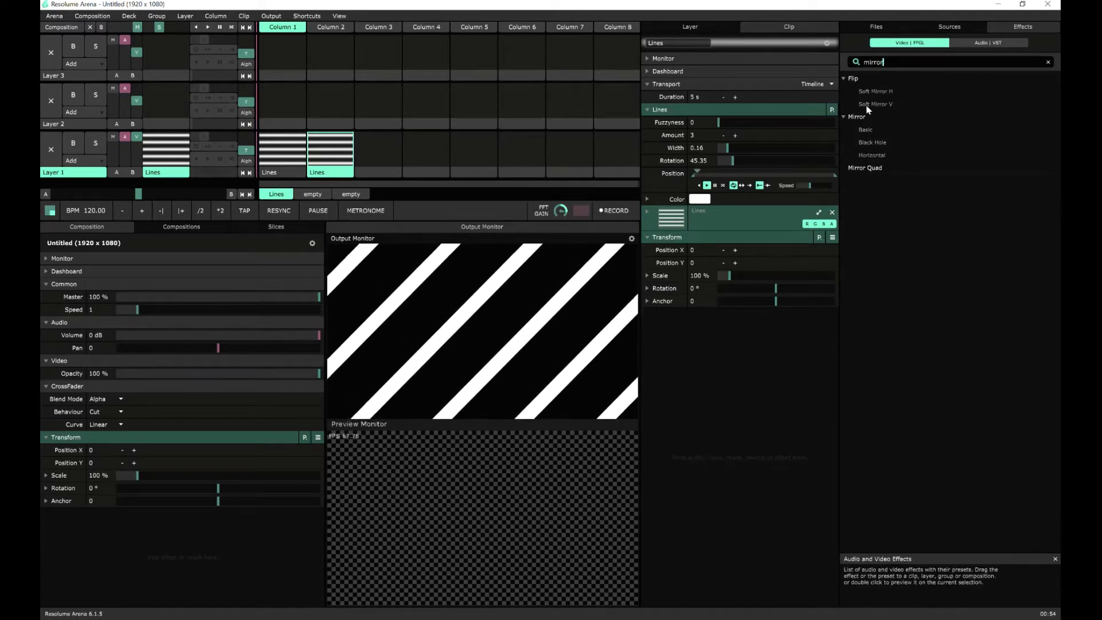
- Try the Flip effect on the Column 2 clip with horizontal and vertical flipping, and remove it
left_click_drag(853, 82, 721, 363)
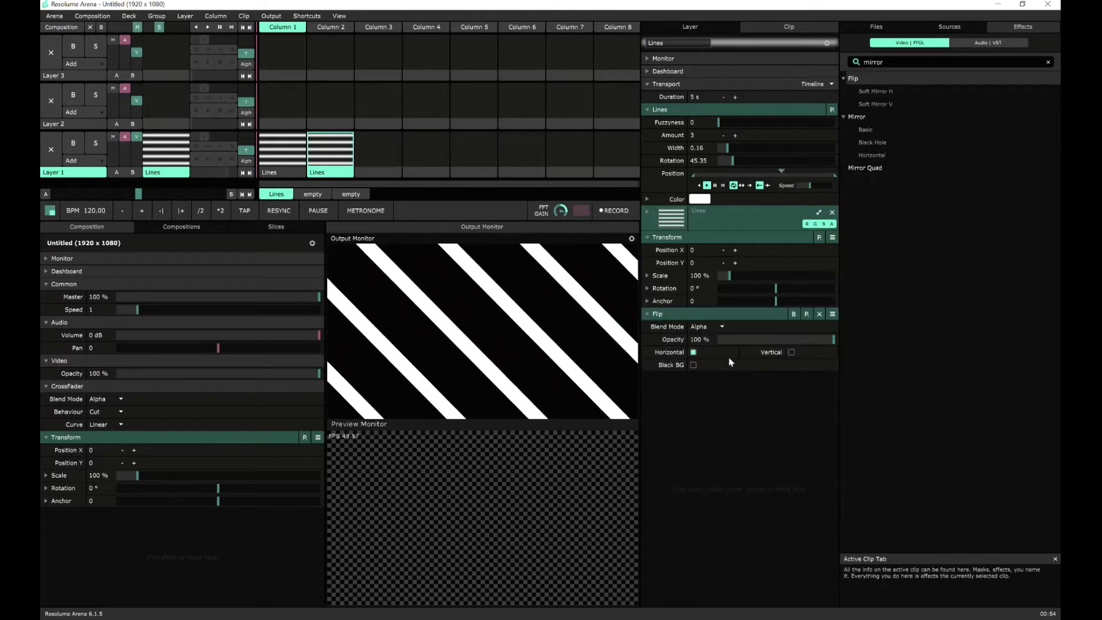
left_click(791, 353)
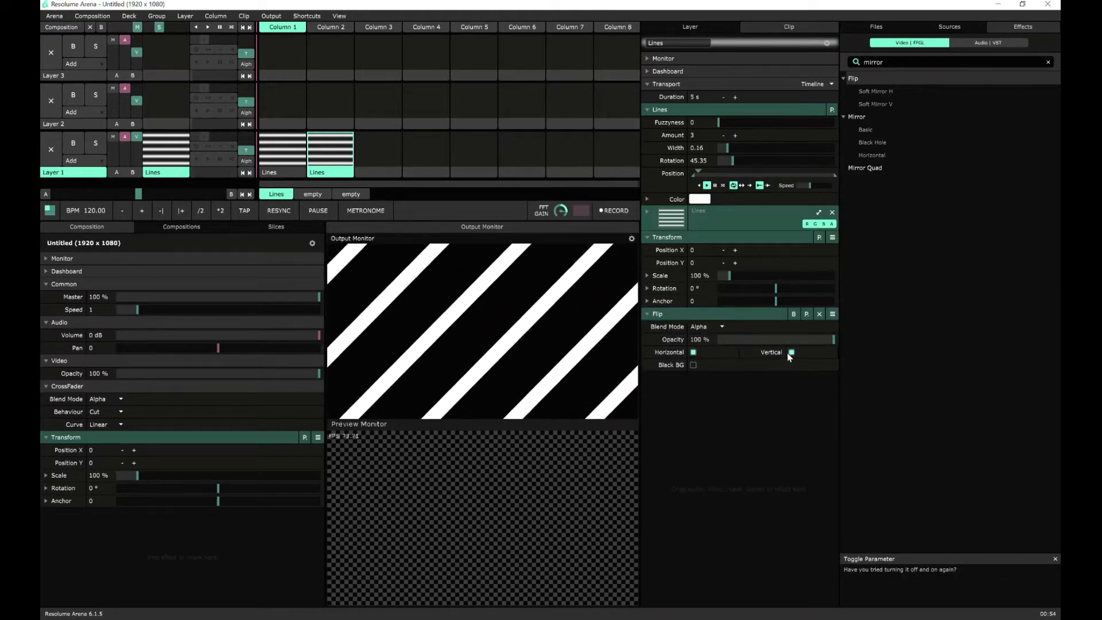
left_click(694, 353)
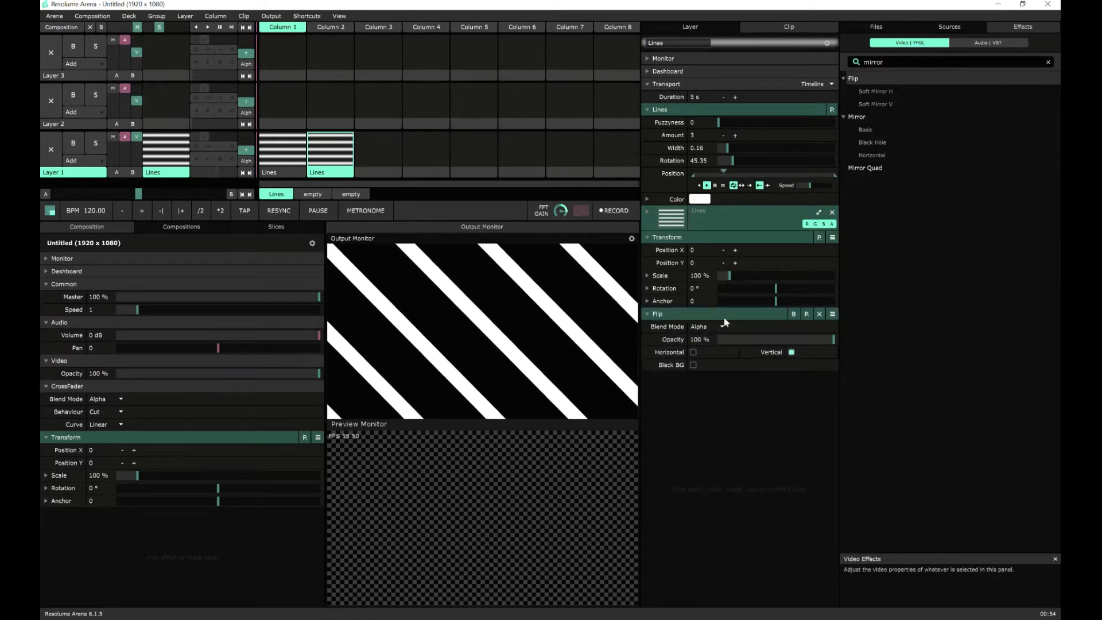
left_click(819, 314)
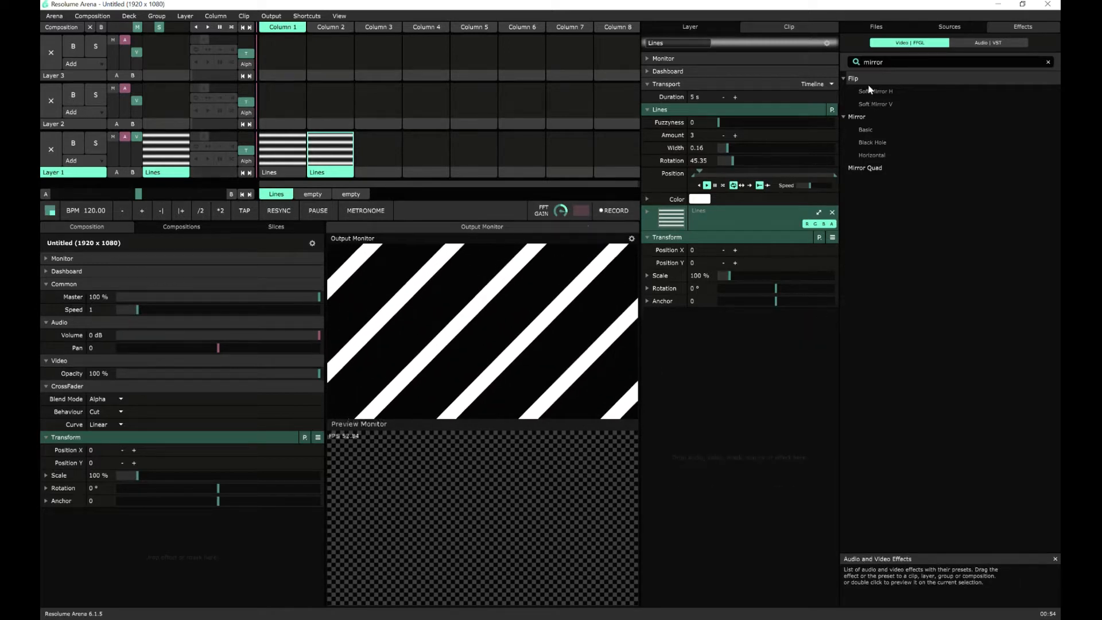
- Try Flip's Soft Mirror H preset on the Column 2 clip, switching between vertical and horizontal flipping, and remove it
left_click_drag(869, 89, 680, 351)
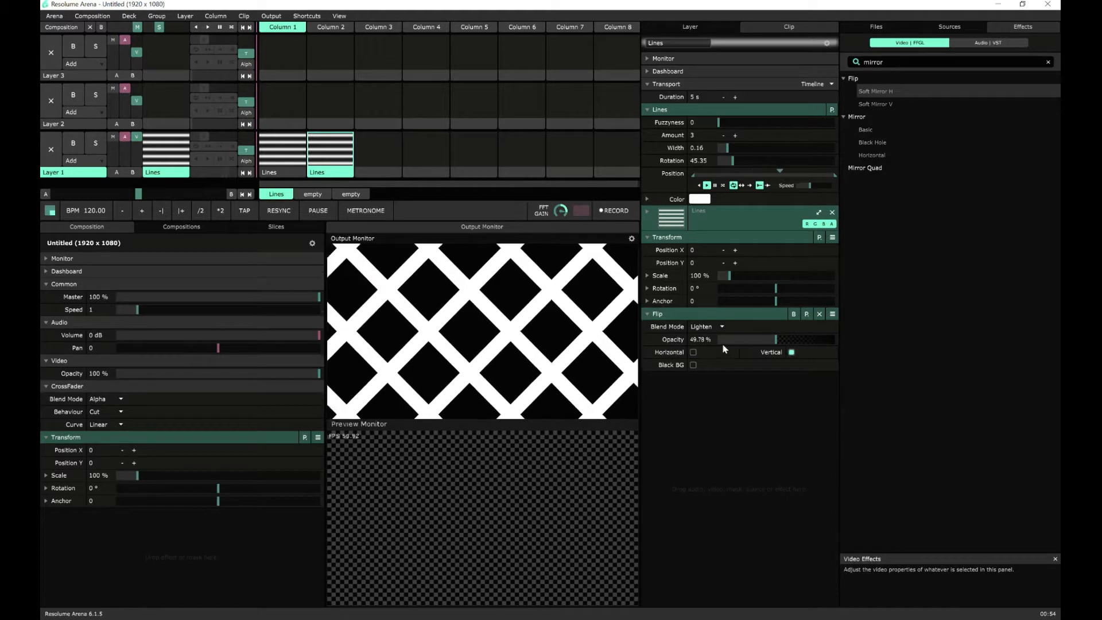
left_click(694, 353)
left_click(694, 352)
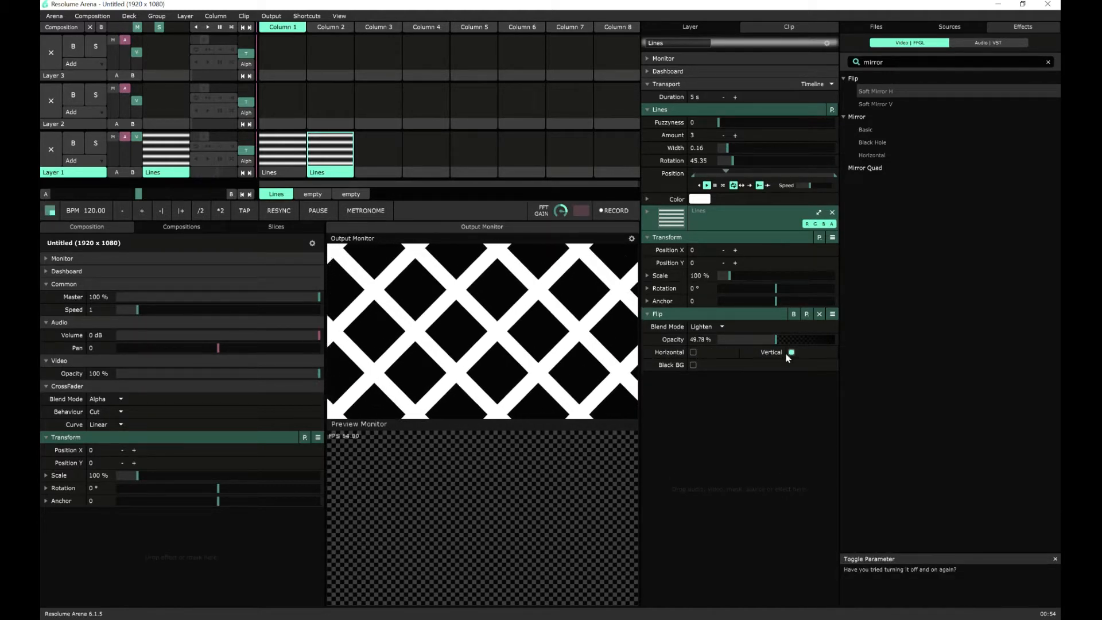
left_click(791, 352)
left_click(694, 352)
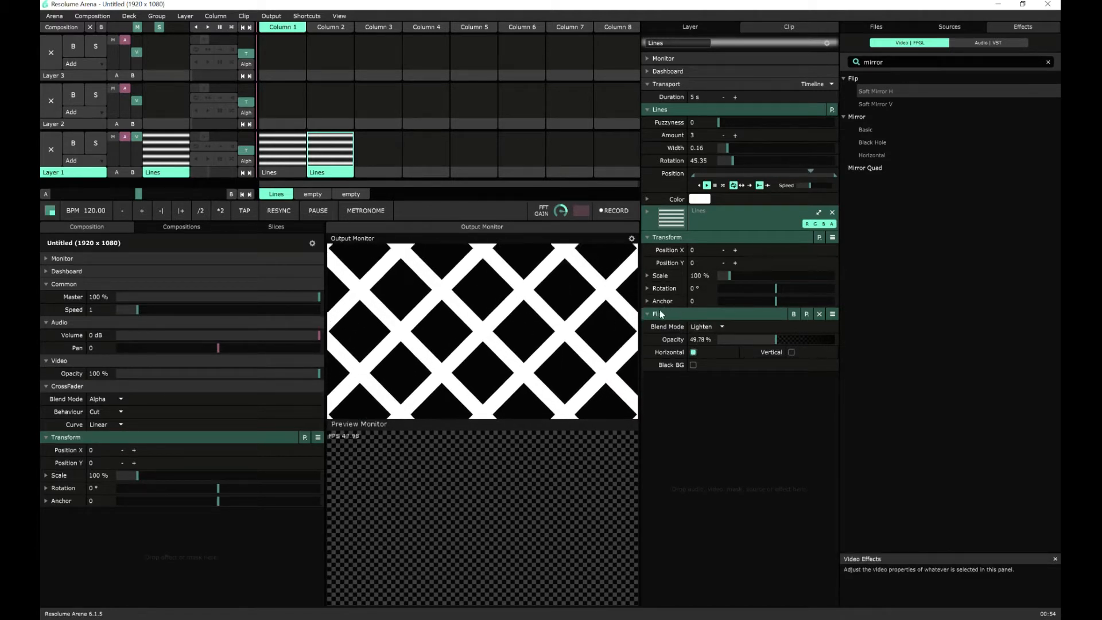
left_click(819, 314)
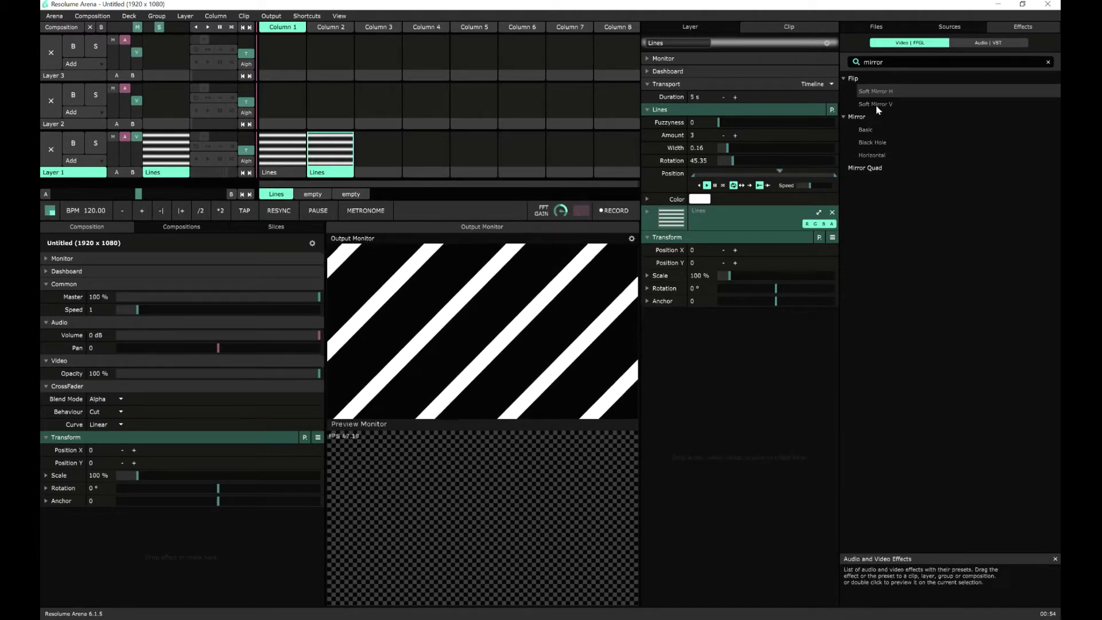
- Try Flip's Soft Mirror V preset on the Column 2 clip with its flip directions toggled, and remove it
left_click_drag(875, 105, 672, 360)
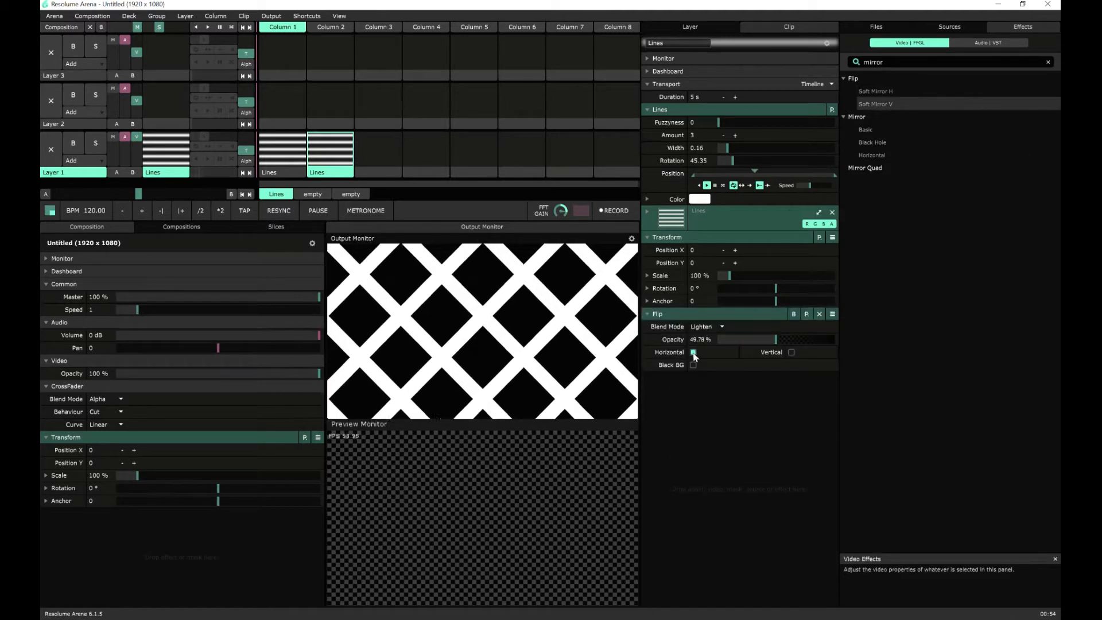
left_click(694, 352)
left_click(791, 352)
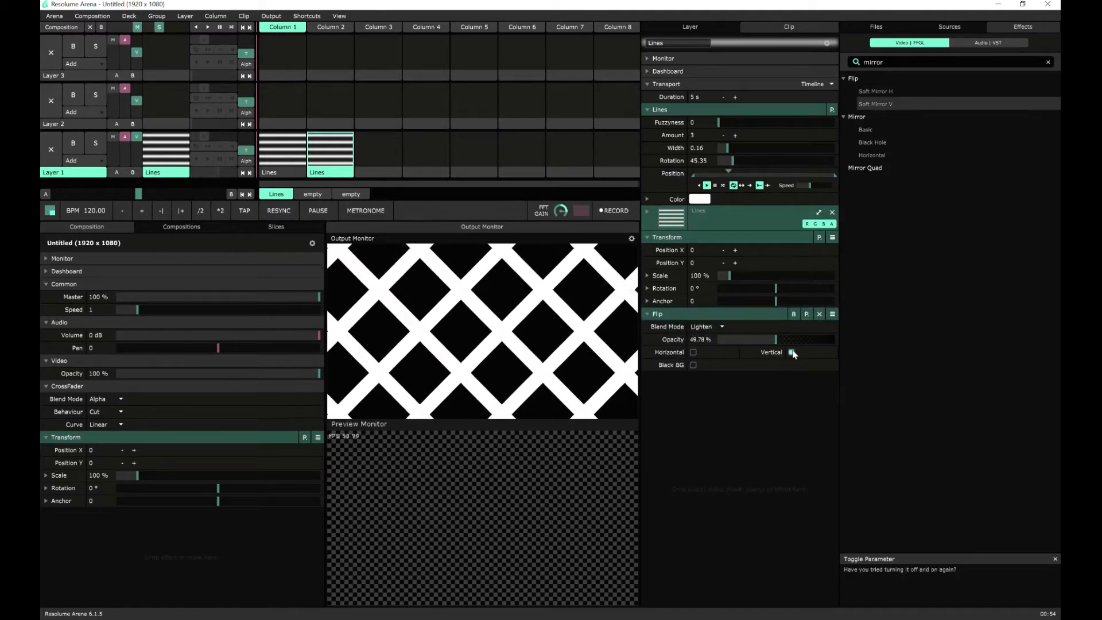
left_click(693, 352)
left_click(819, 314)
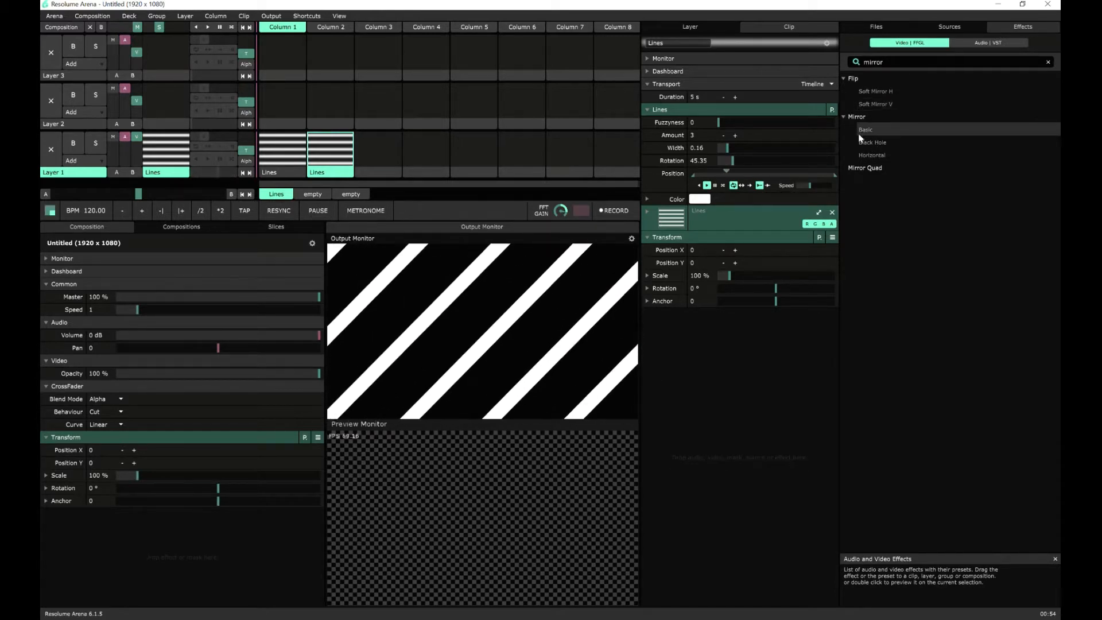
- Apply Mirror's Basic preset to the Column 2 clip, with Transform Rotation at 180°, Scale at 101.38 % and Flip X enabled
left_click_drag(859, 137, 708, 336)
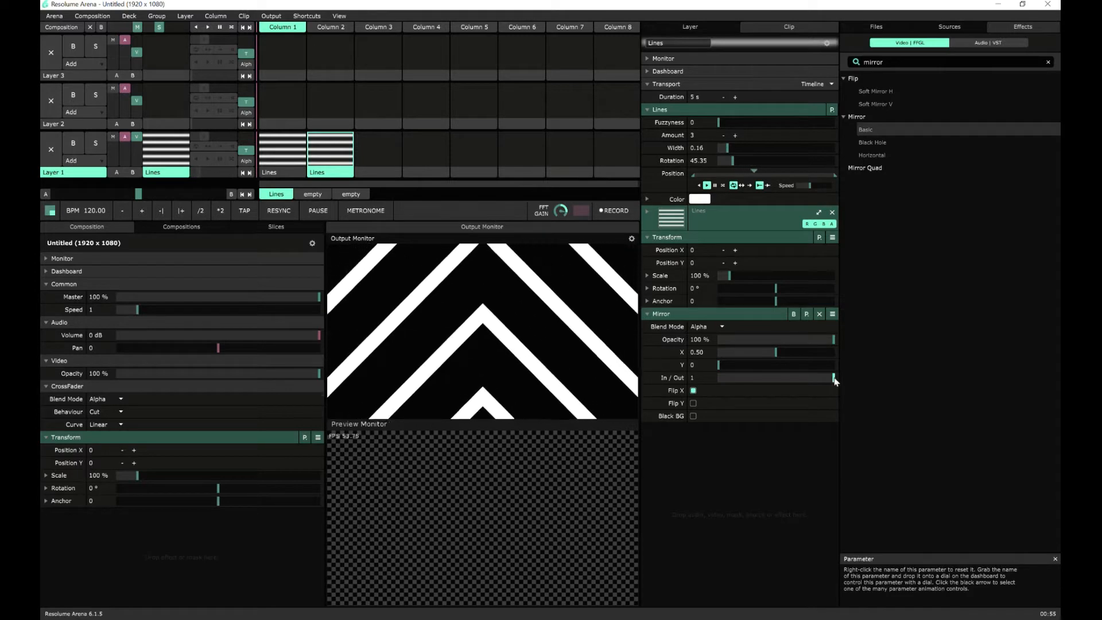
mouse_move(834, 380)
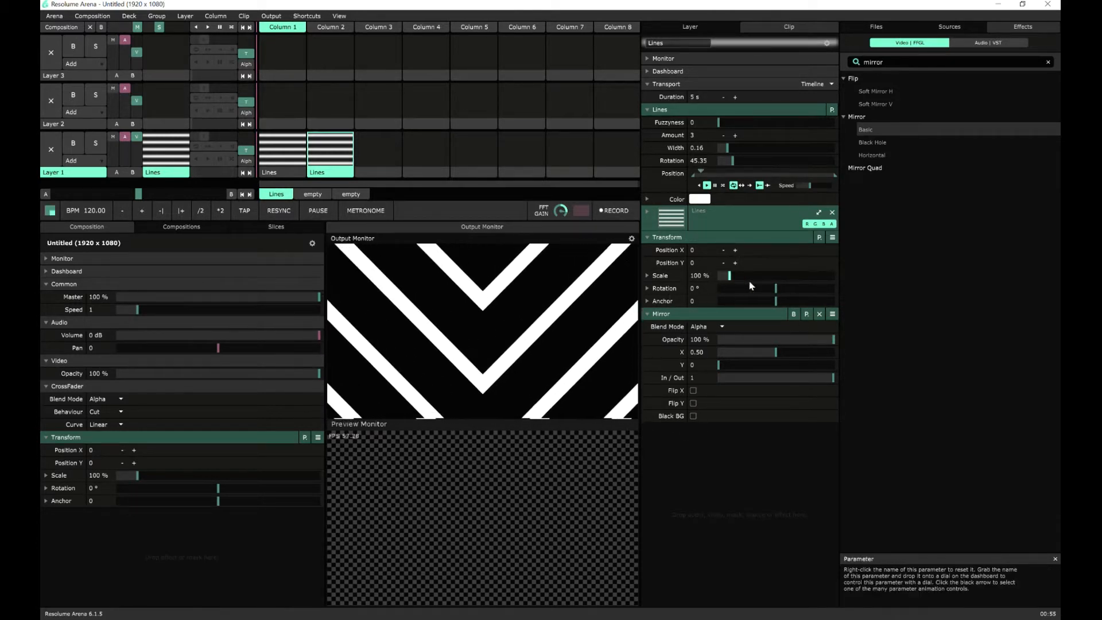
left_click_drag(777, 288, 853, 285)
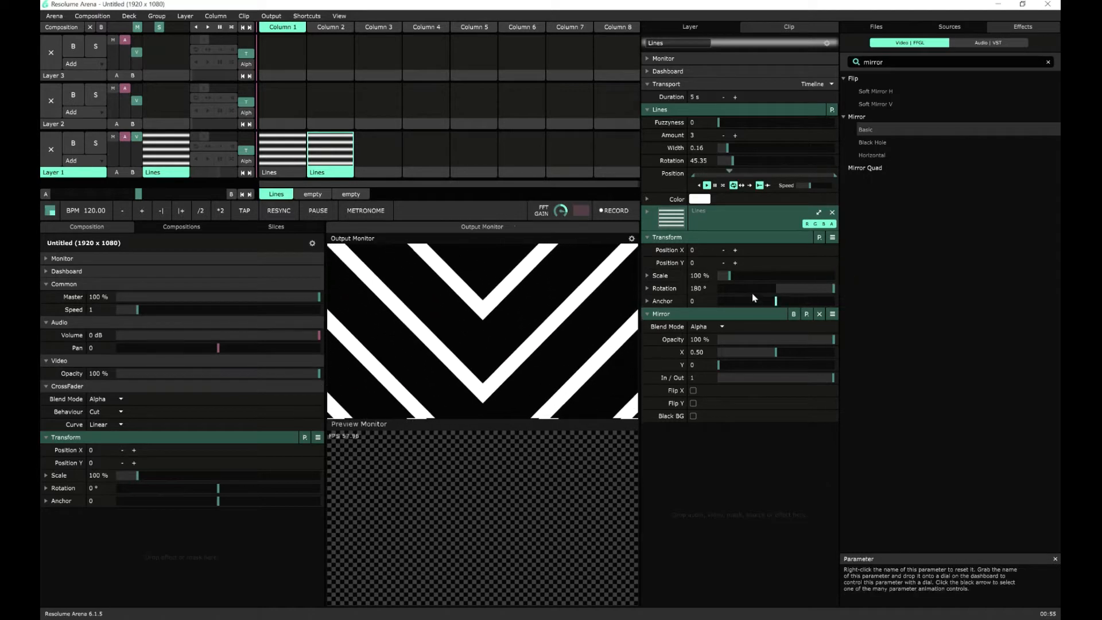
left_click_drag(729, 274, 730, 278)
left_click(694, 390)
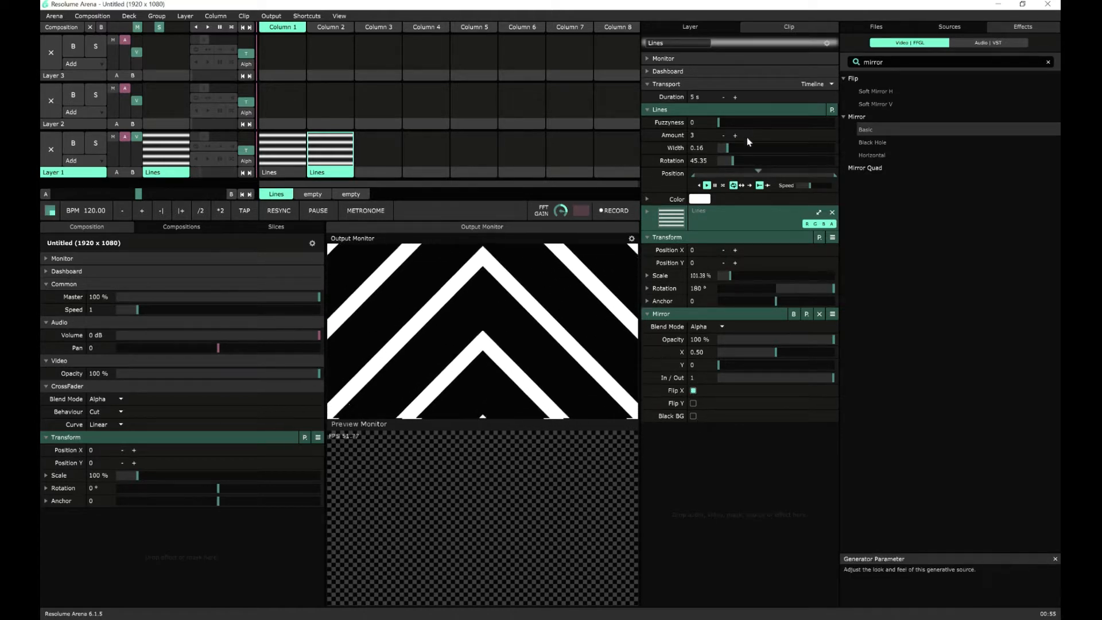
- Copy the mirrored Lines clip from Column 2 into Layer 1, Column 3 and play the copy
right_click(339, 174)
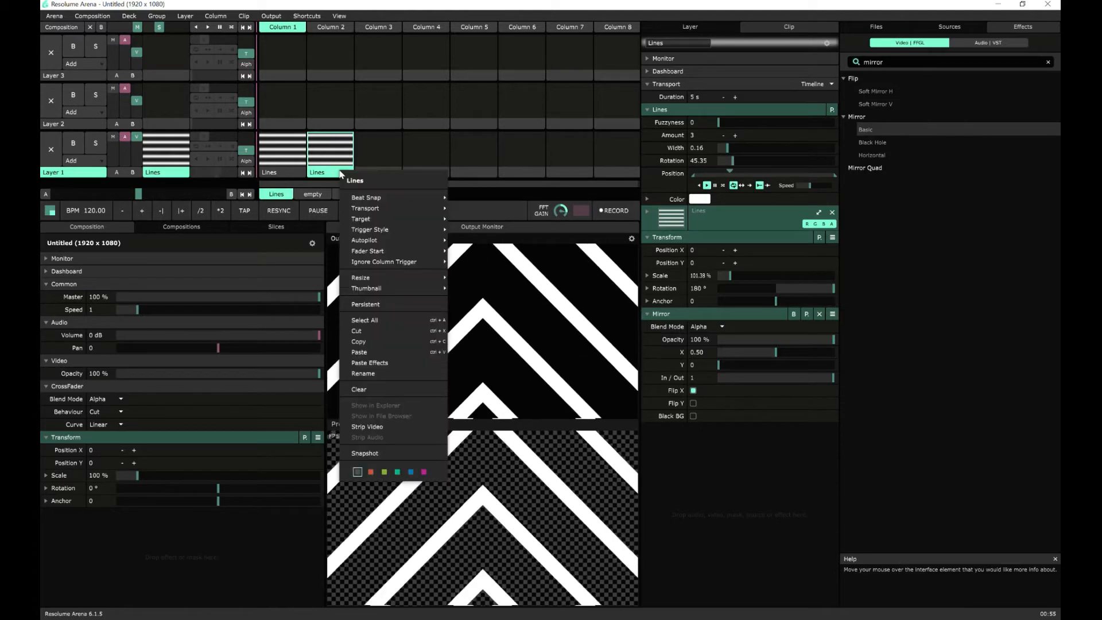
right_click(326, 174)
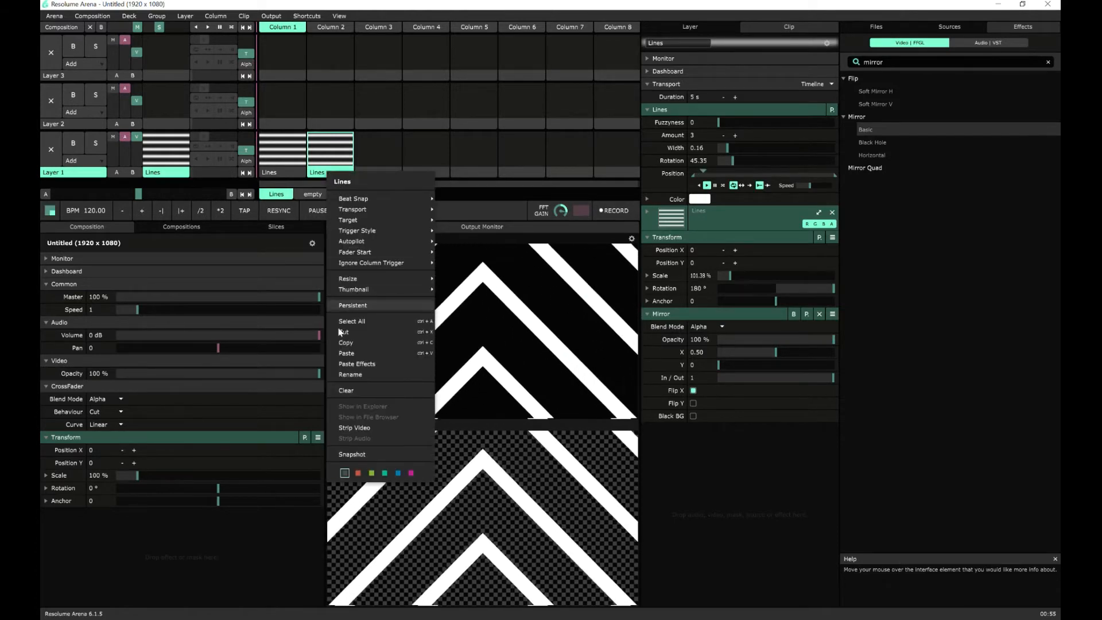
left_click(347, 351)
left_click(373, 172)
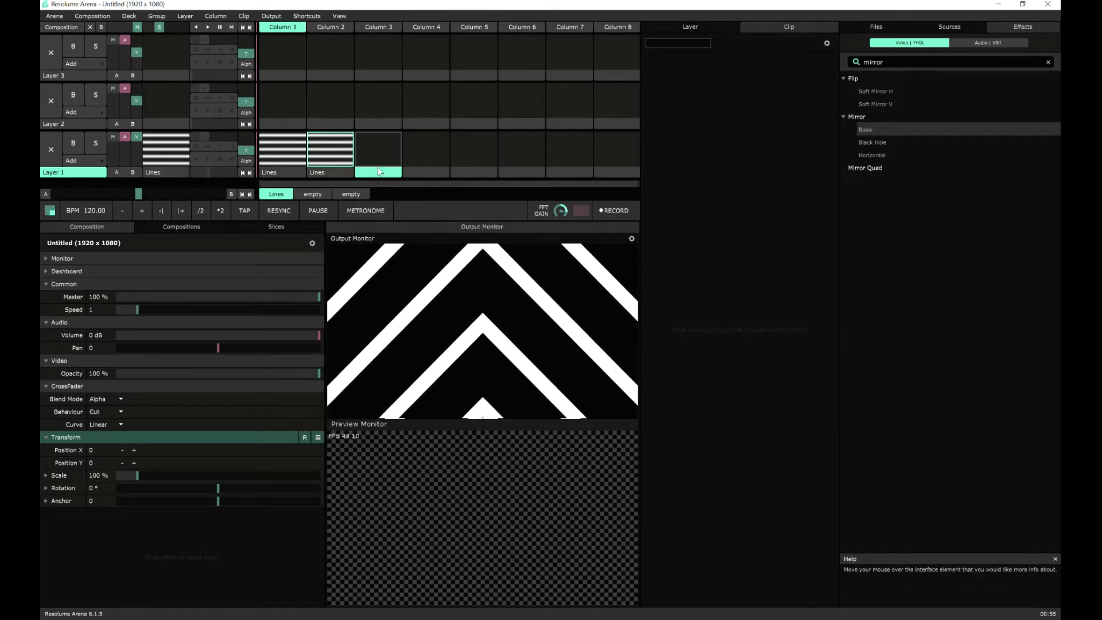
right_click(376, 172)
left_click(397, 349)
left_click(377, 152)
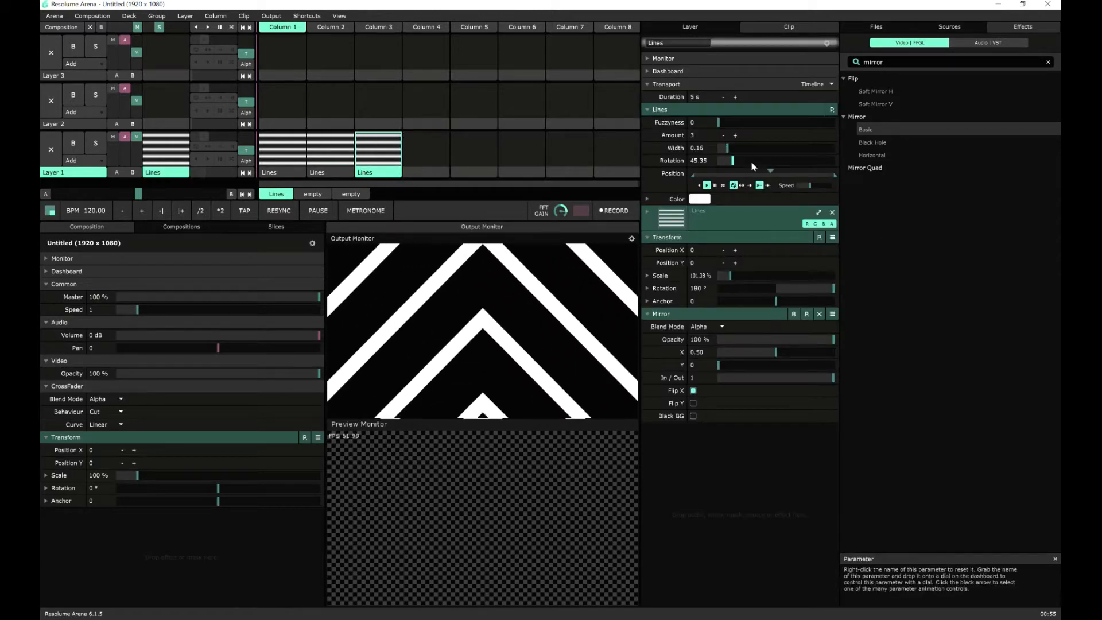
- Reduce the Column 3 clip to one static horizontal line: pause Position, remove Mirror, and set Lines Rotation to 0 and Amount to 1
left_click(715, 185)
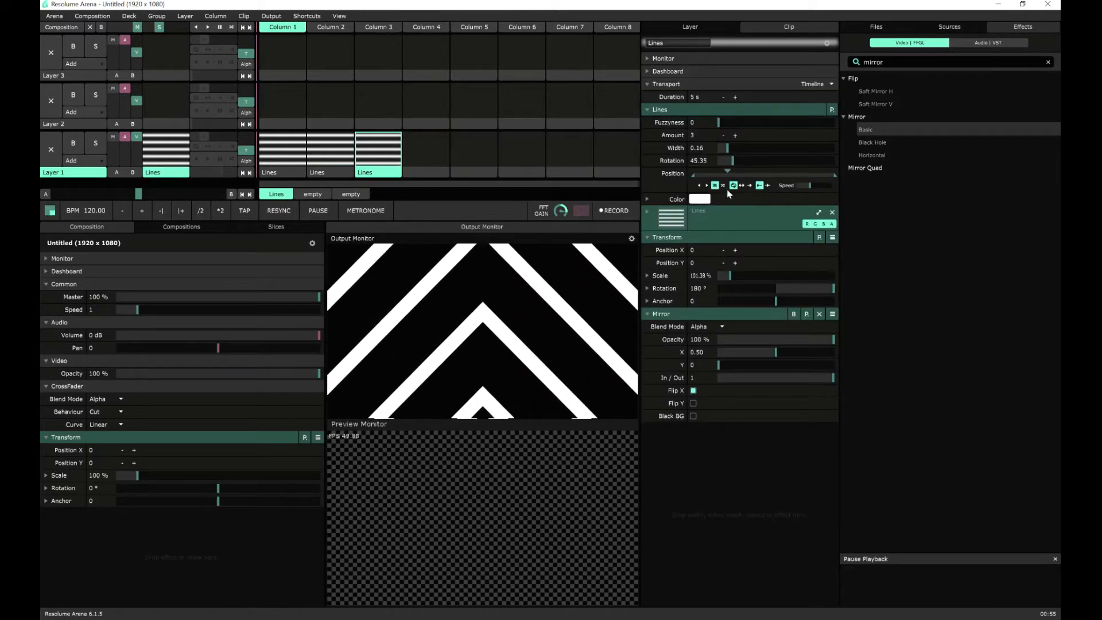
left_click(820, 315)
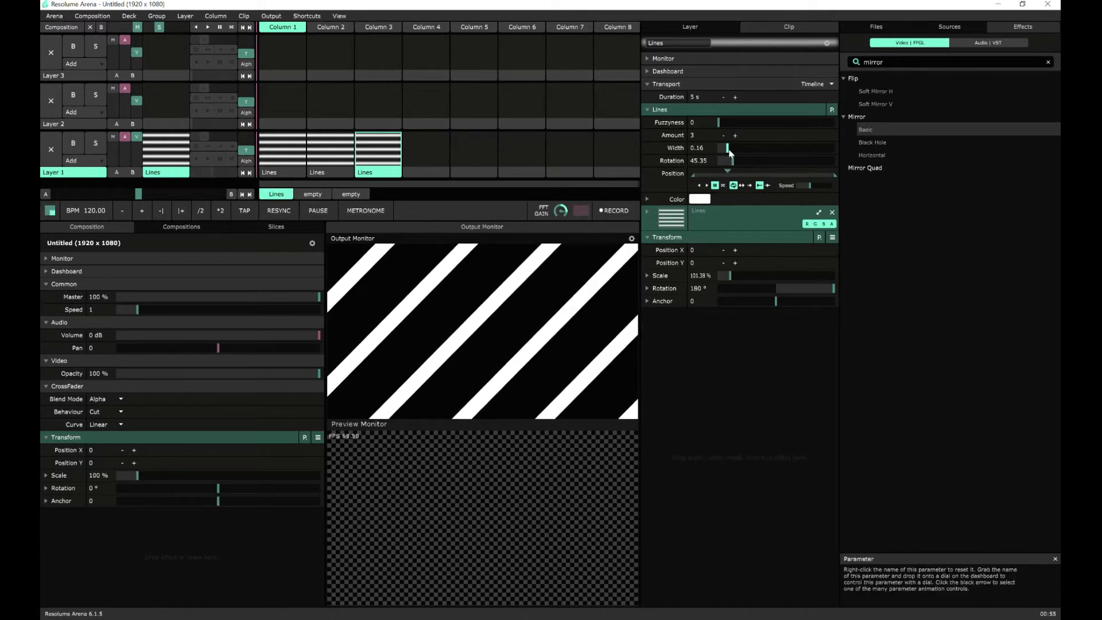
left_click_drag(733, 160, 707, 161)
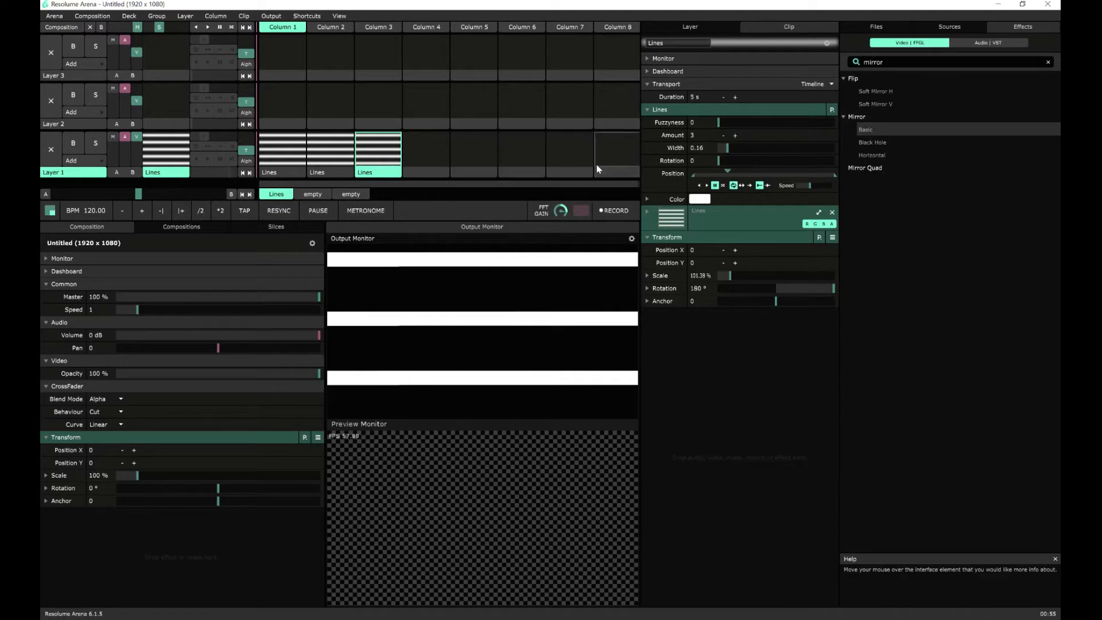
left_click(723, 136)
left_click(723, 137)
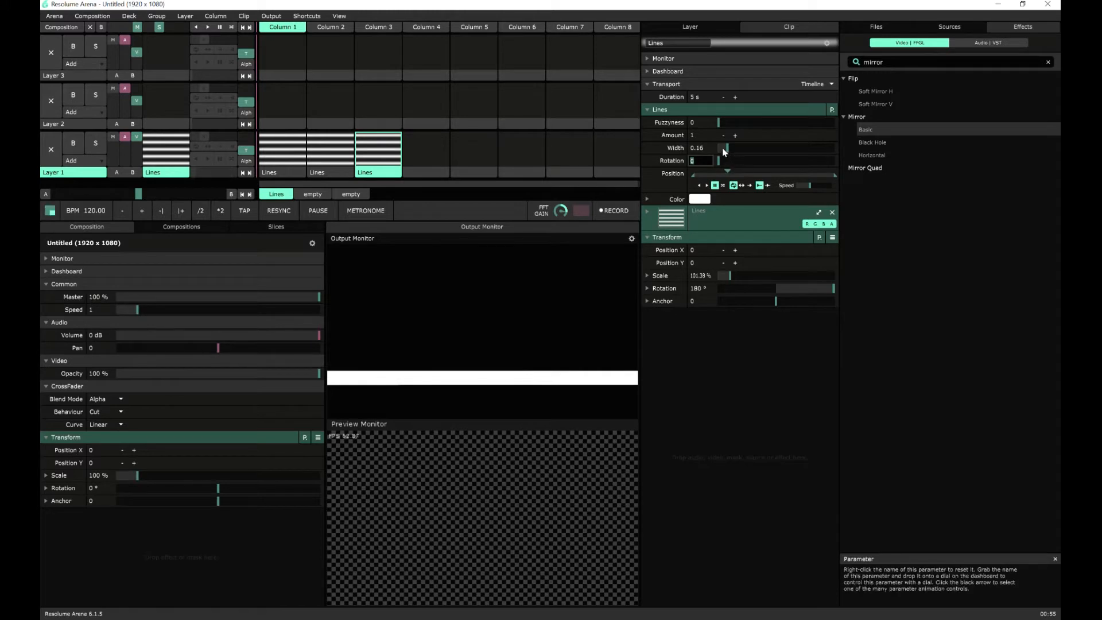
- Search the video effects for "po" and apply PolarKaleido to the Column 3 clip
left_click(647, 238)
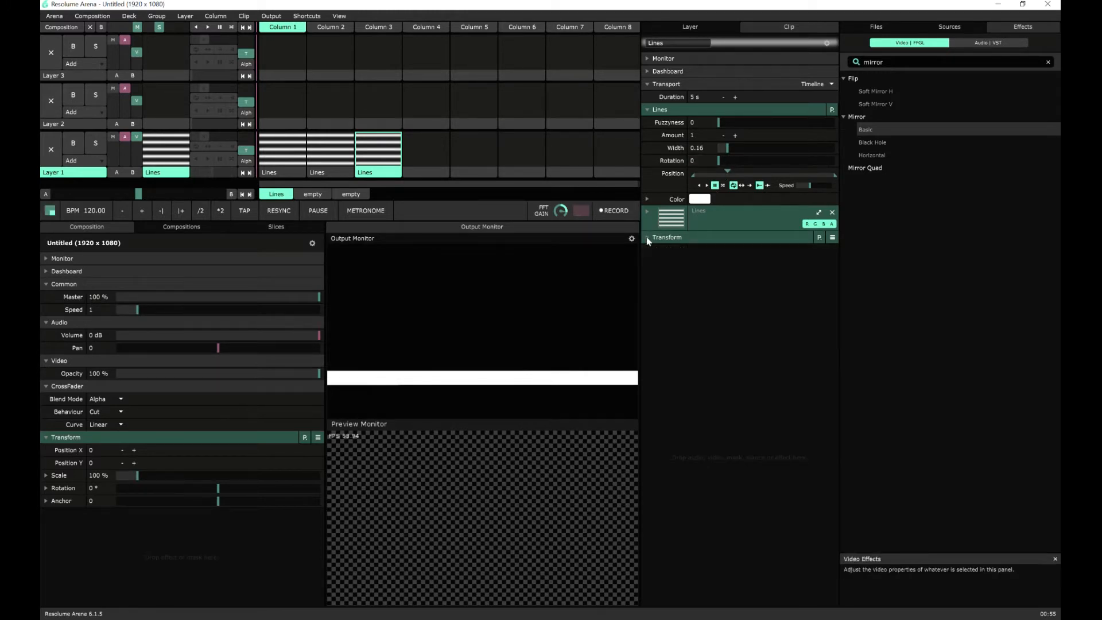
left_click(919, 67)
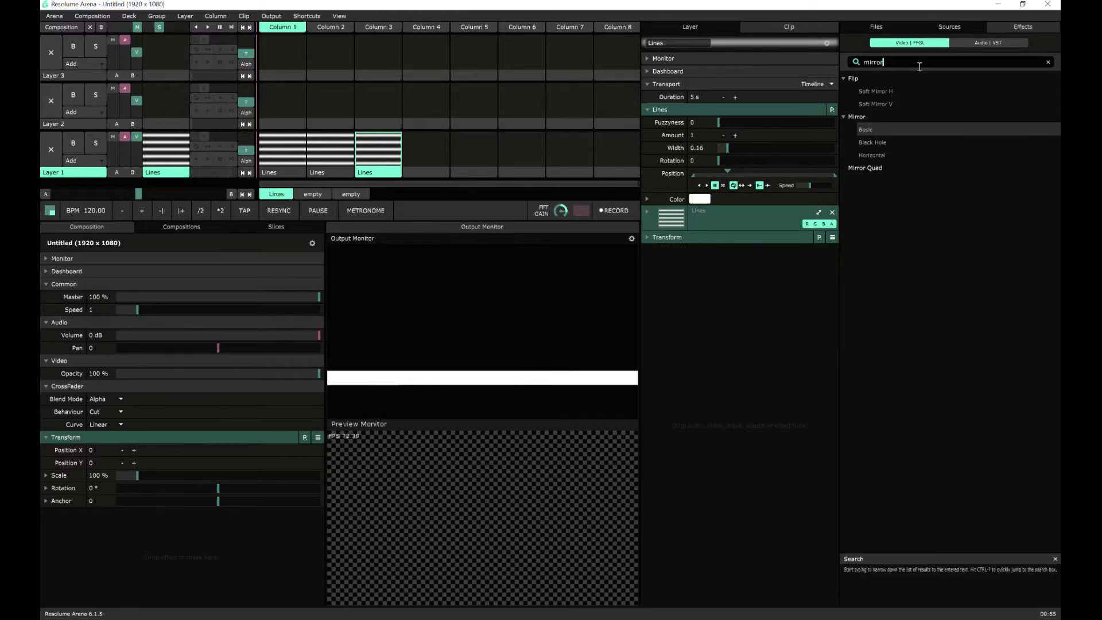
key("BackSpace")
type("pol")
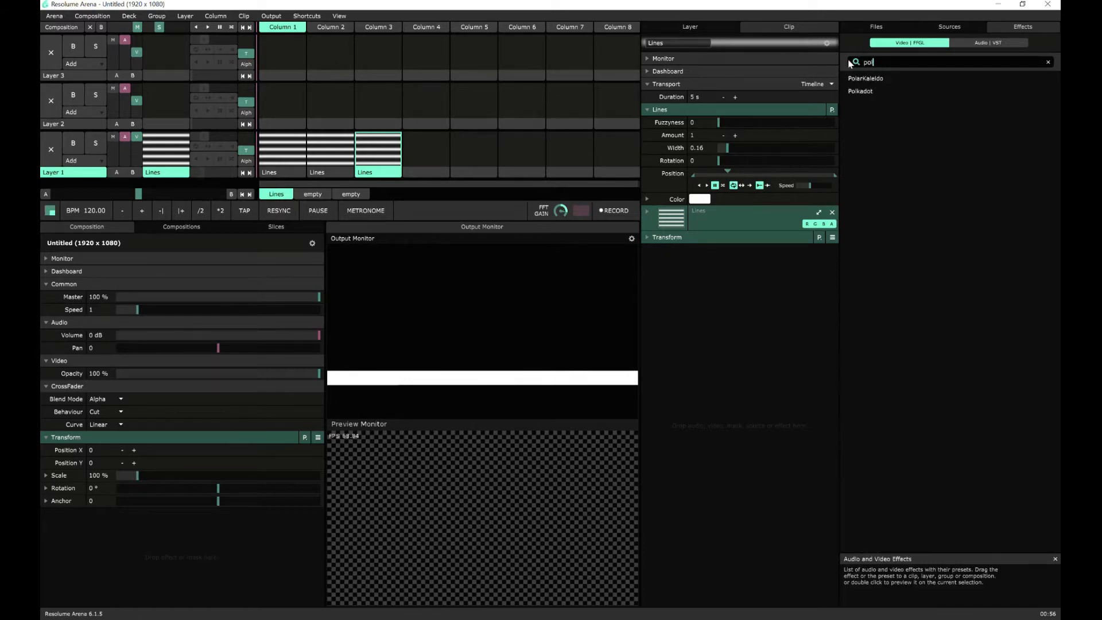
key("BackSpace")
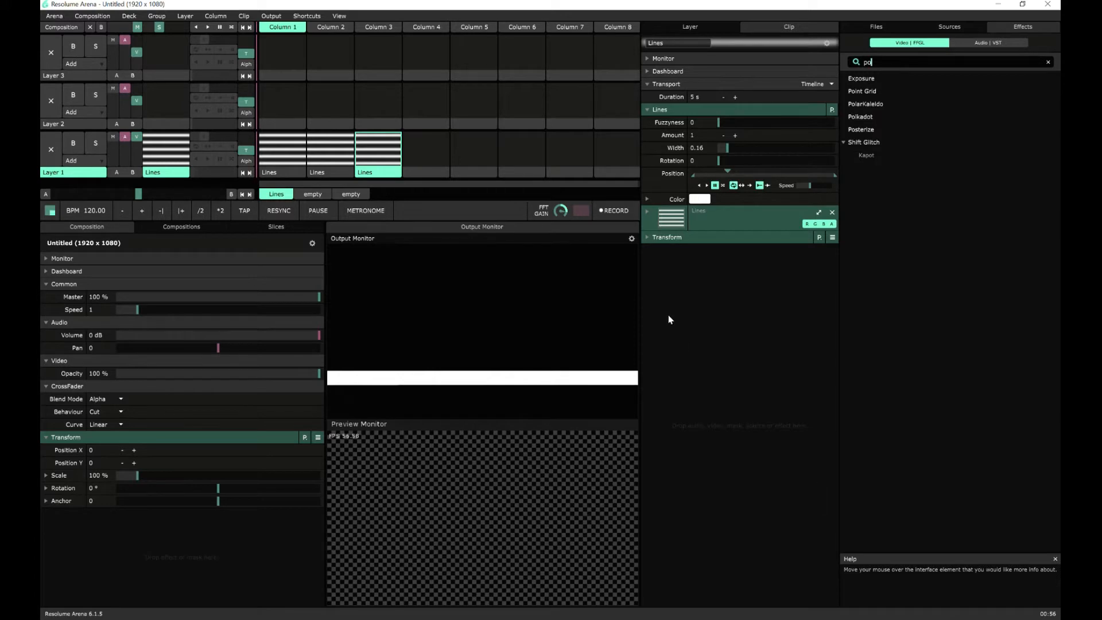
left_click_drag(865, 104, 681, 285)
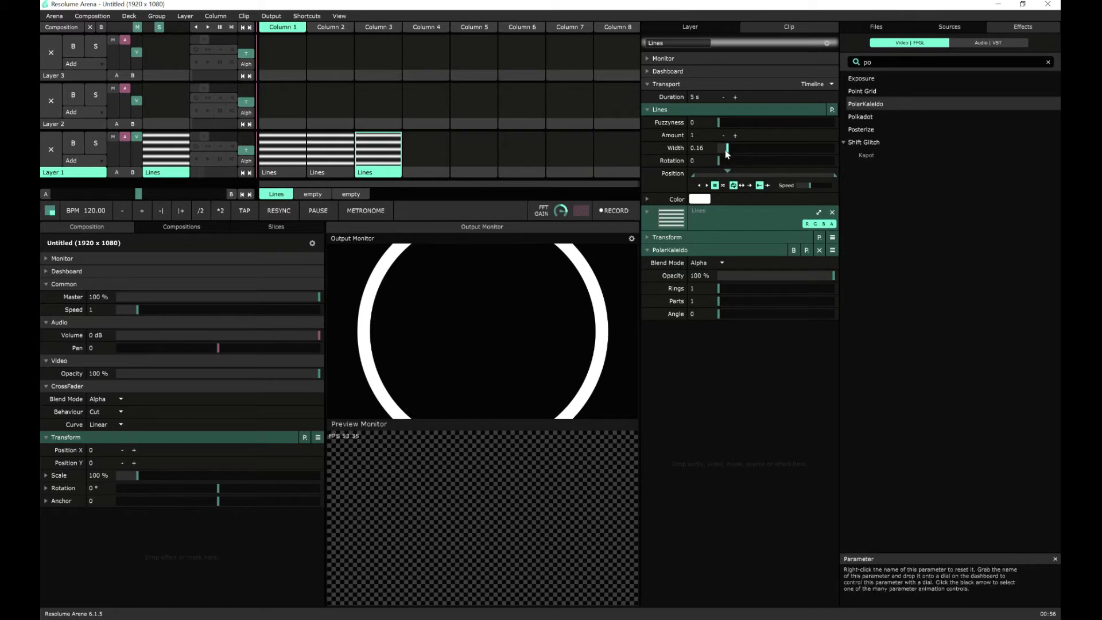
- Set the Lines Width to 0.60, move the paused Position further along its range, and try Amount 2 before returning it to 1
left_click_drag(726, 151, 804, 169)
left_click(725, 174)
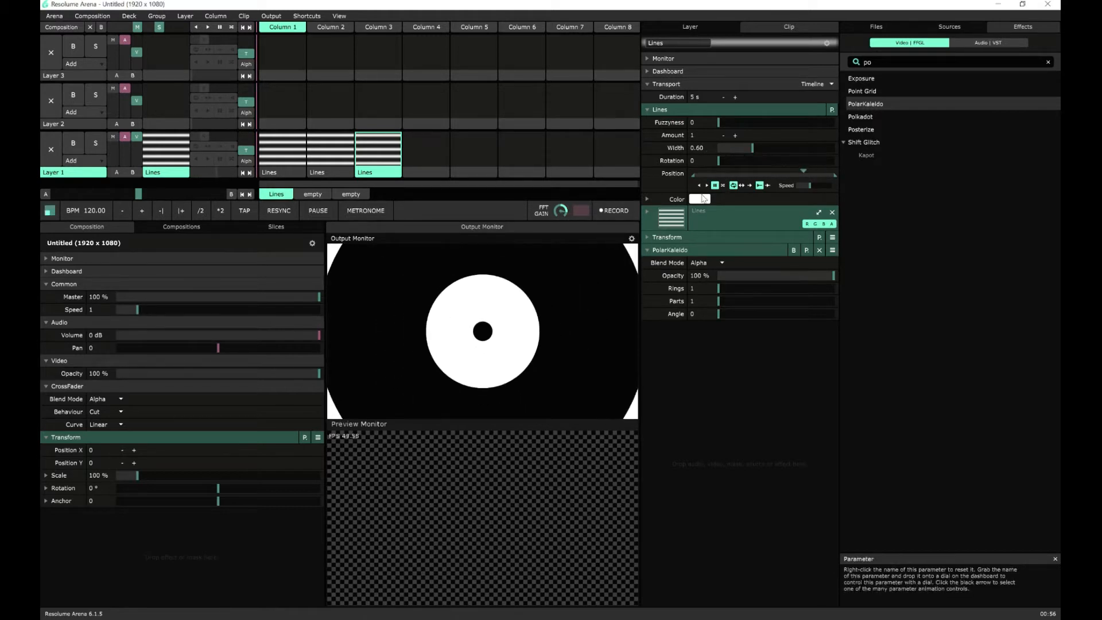
left_click(735, 136)
left_click(723, 135)
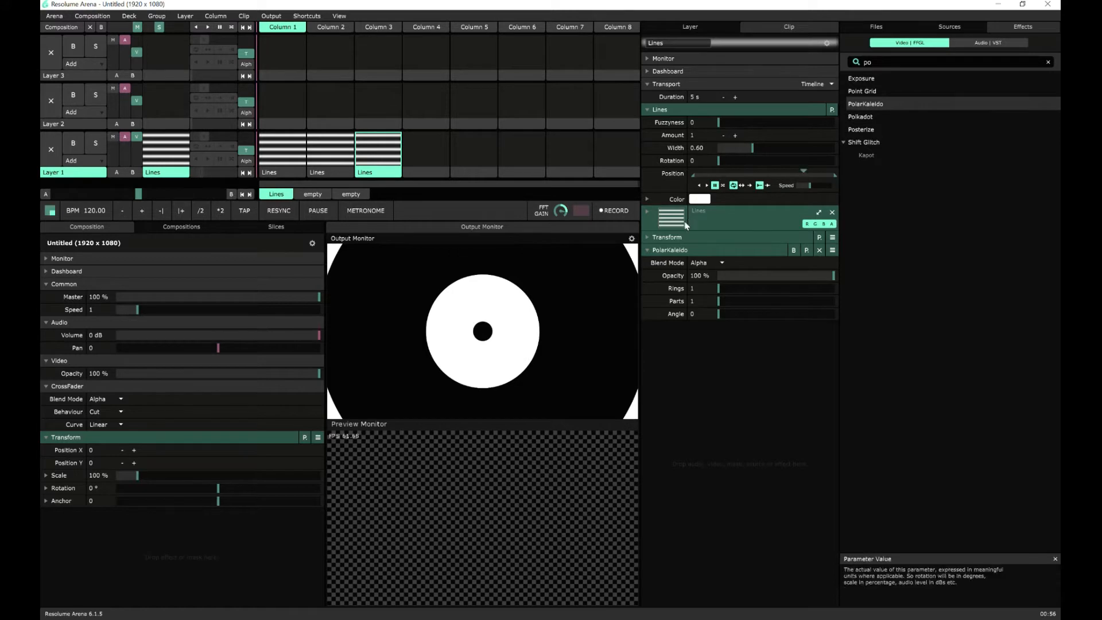
left_click(648, 251)
left_click(648, 251)
- Turn the rings into radiating rays by setting the Lines Rotation to 90, Width to 0.27 and Amount to 3
left_click_drag(718, 161, 749, 167)
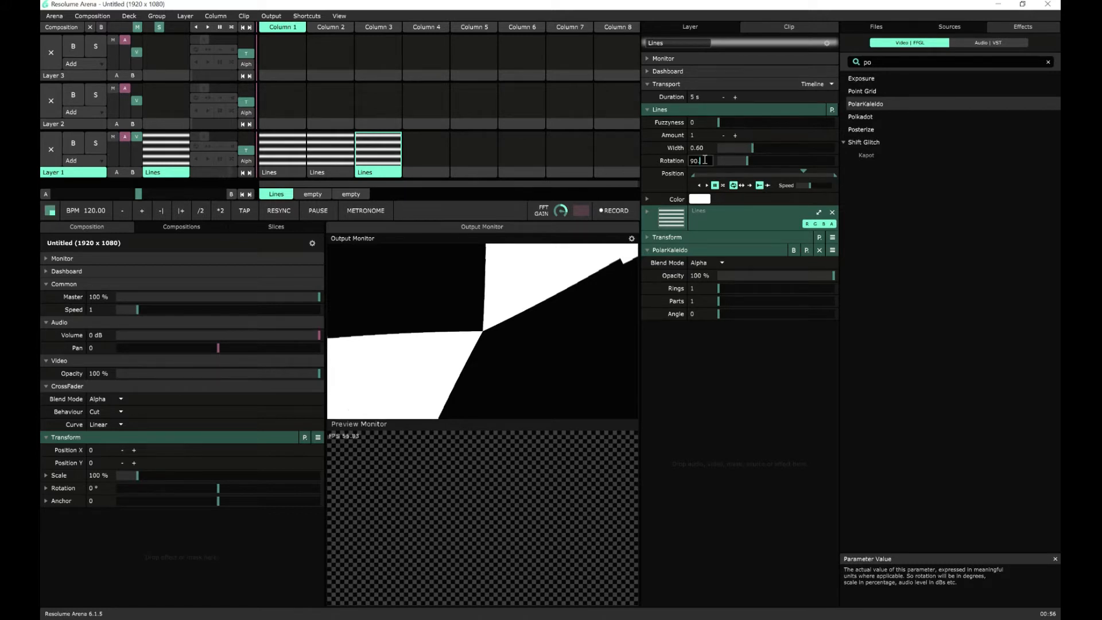
key("Return")
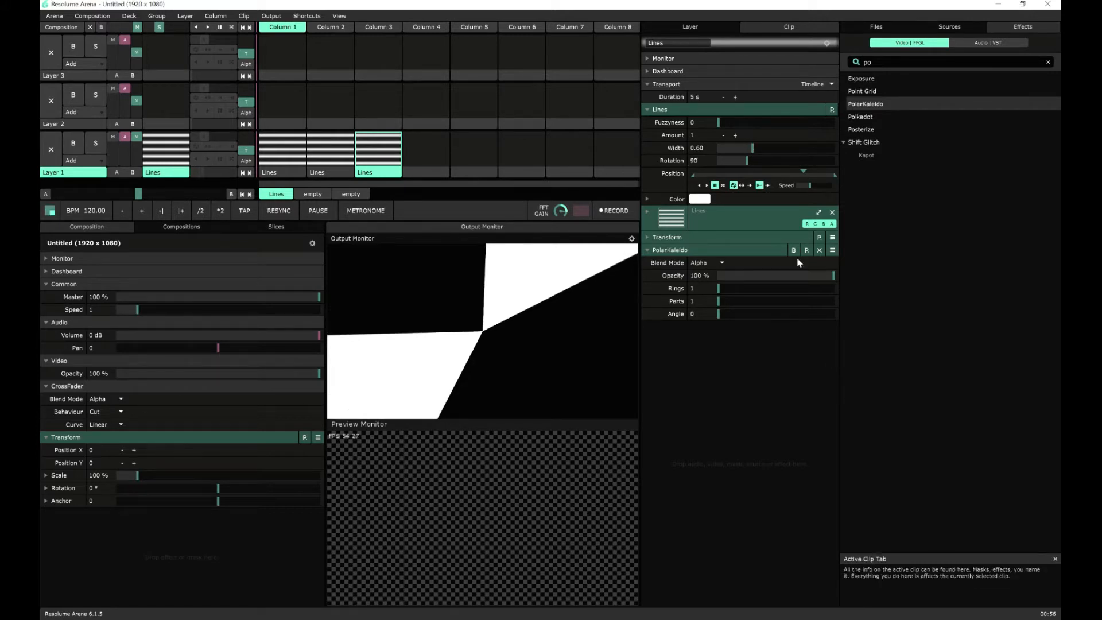
left_click_drag(751, 148, 736, 153)
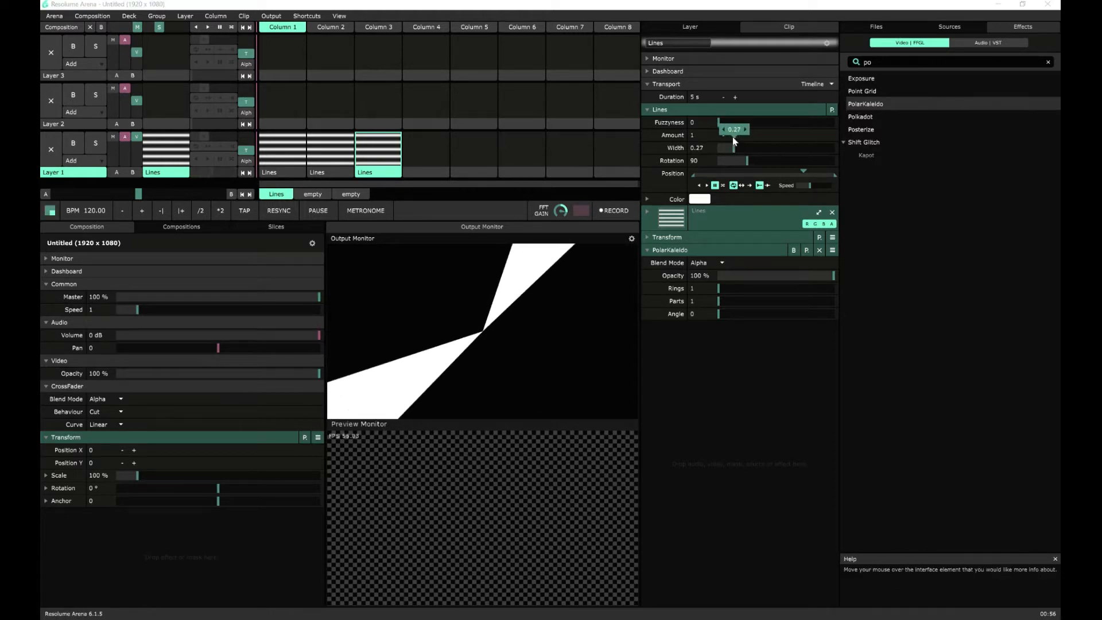
left_click(735, 135)
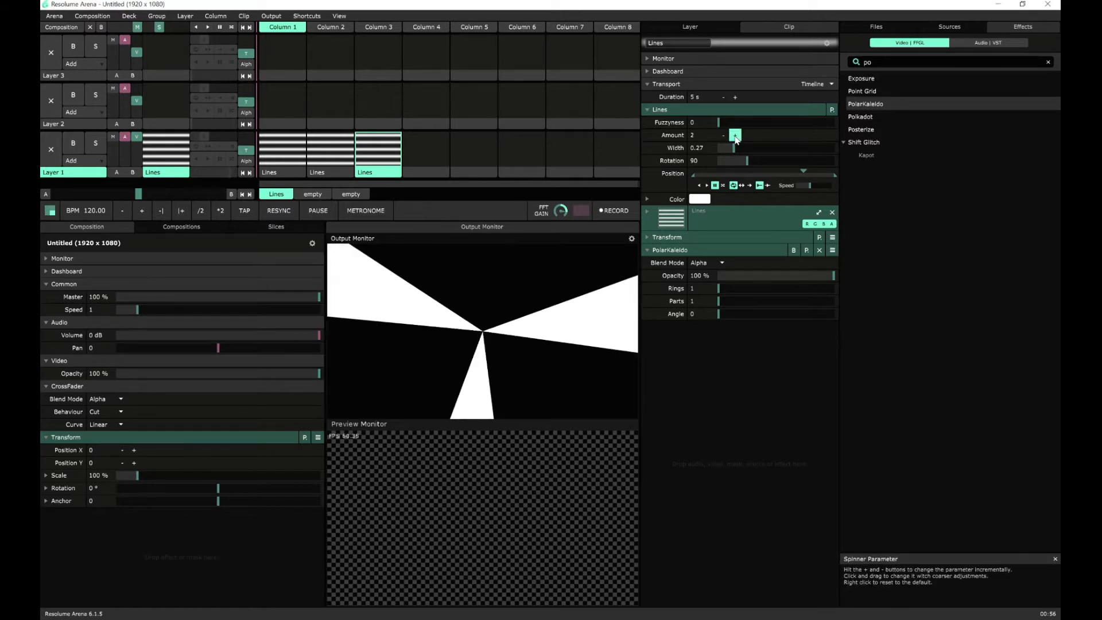
left_click(735, 135)
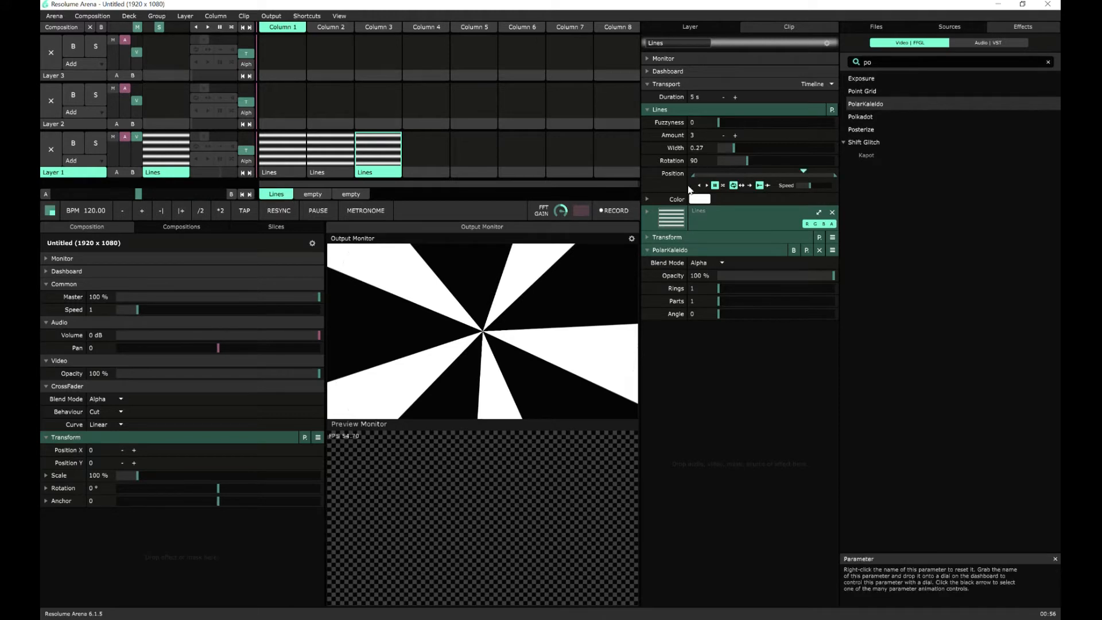
- Set the Rotation of the clip's built-in Transform to 0° and collapse the Transform and PolarKaleido settings
left_click(647, 237)
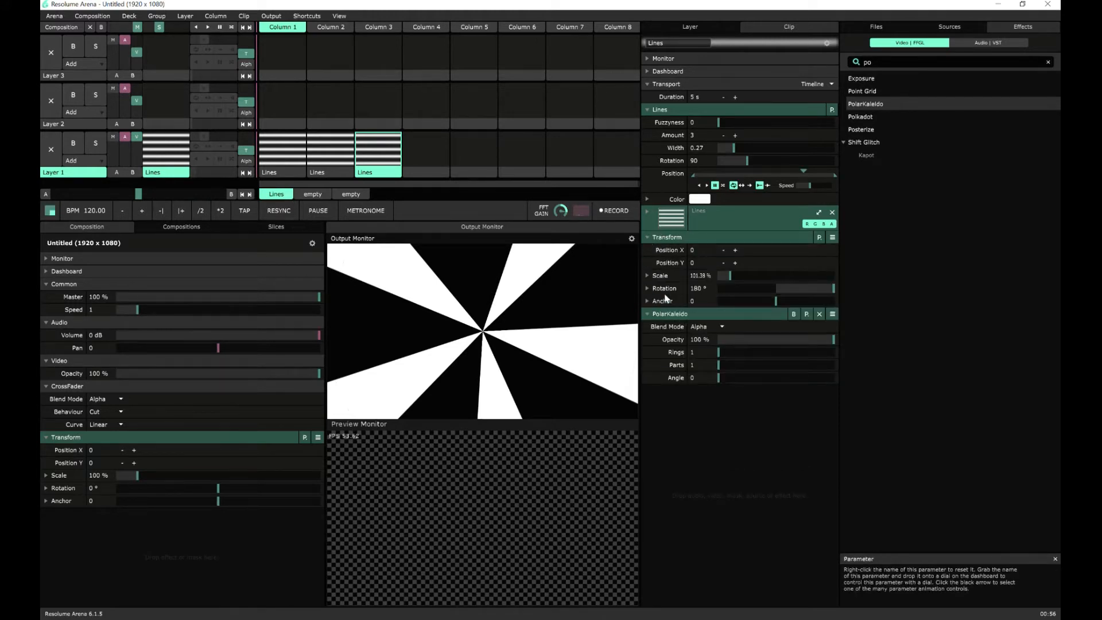
left_click_drag(833, 288, 776, 290)
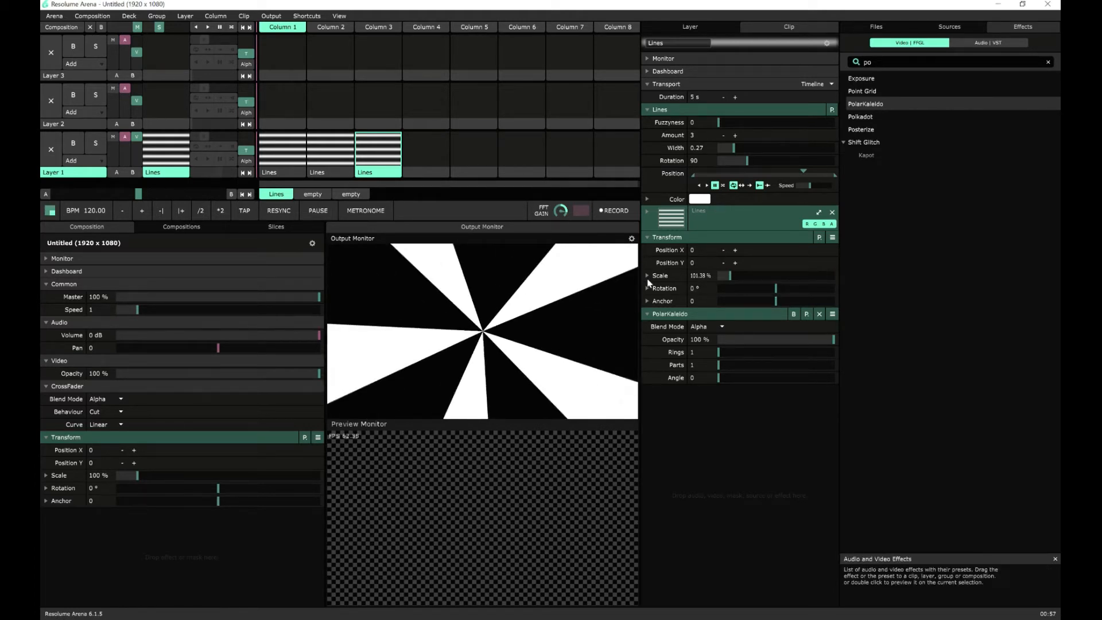
left_click(646, 239)
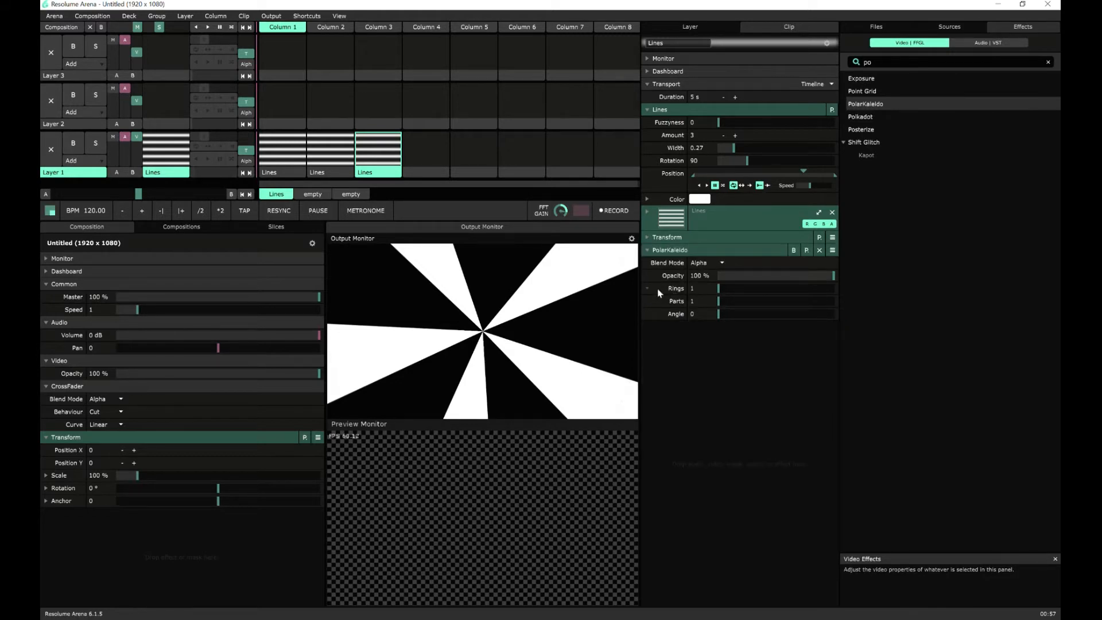
left_click(647, 252)
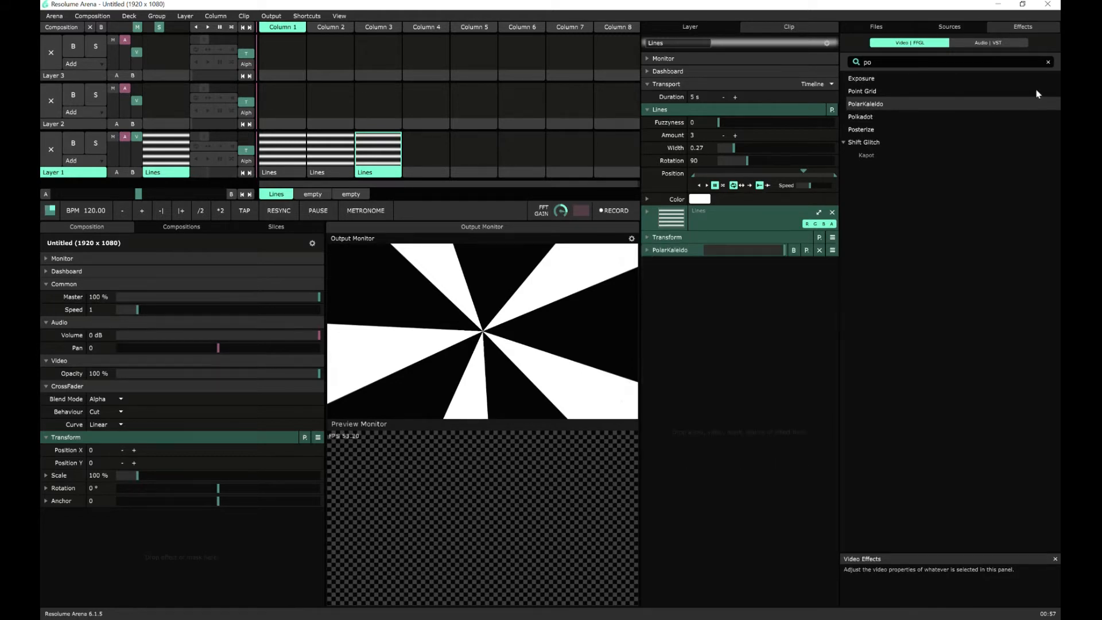
- Search the effects for "tran" and add a second Transform after PolarKaleido on the Column 3 clip
left_click(1048, 62)
left_click(1013, 60)
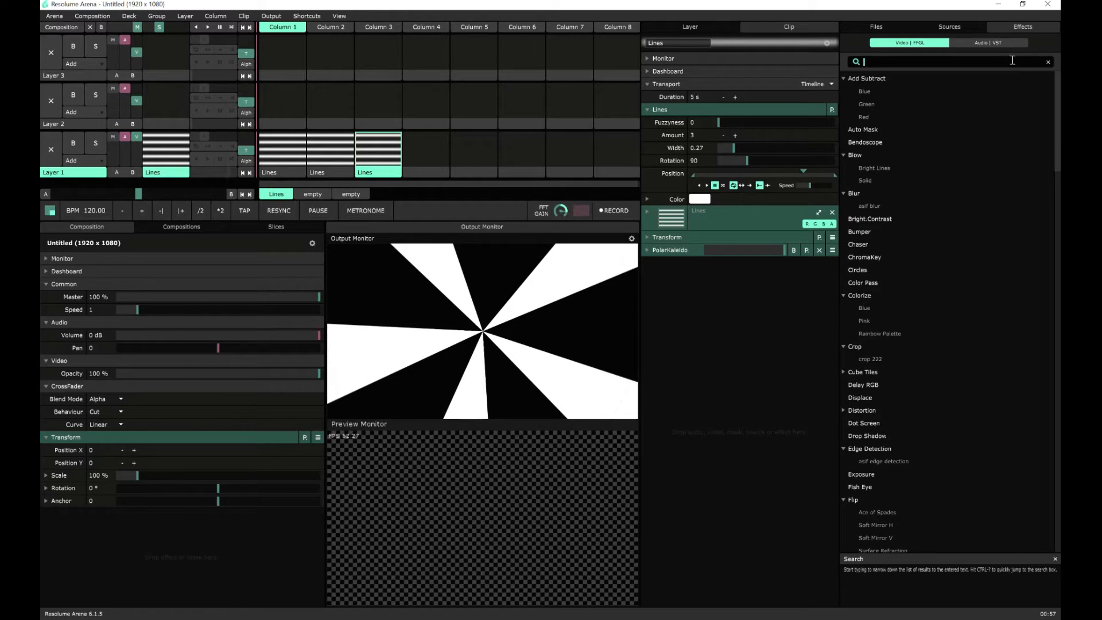
type("tran")
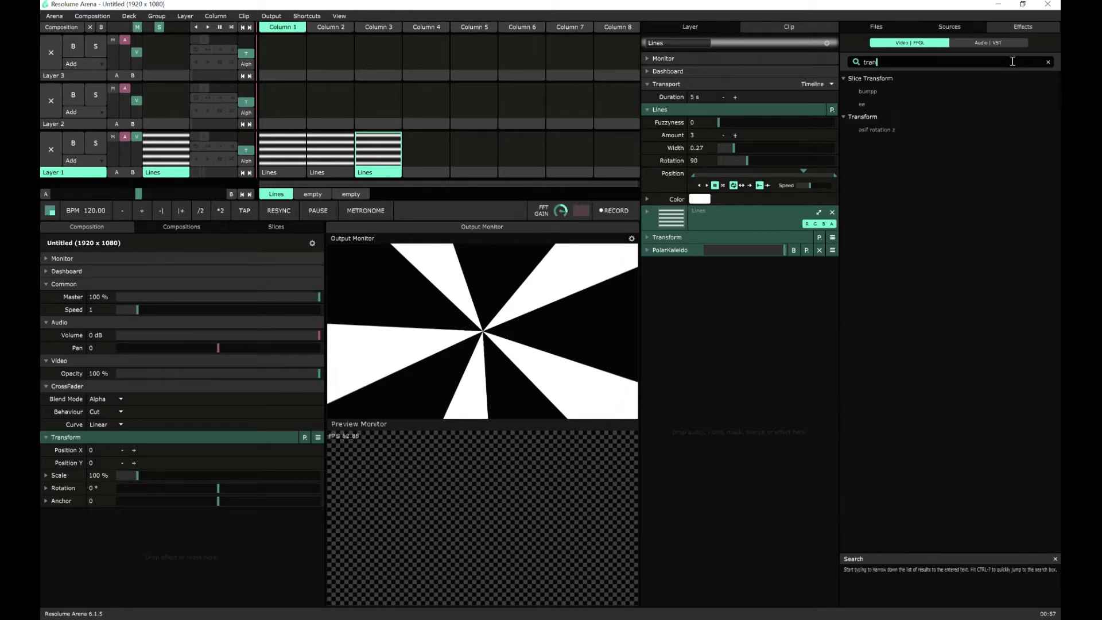
left_click_drag(862, 117, 663, 302)
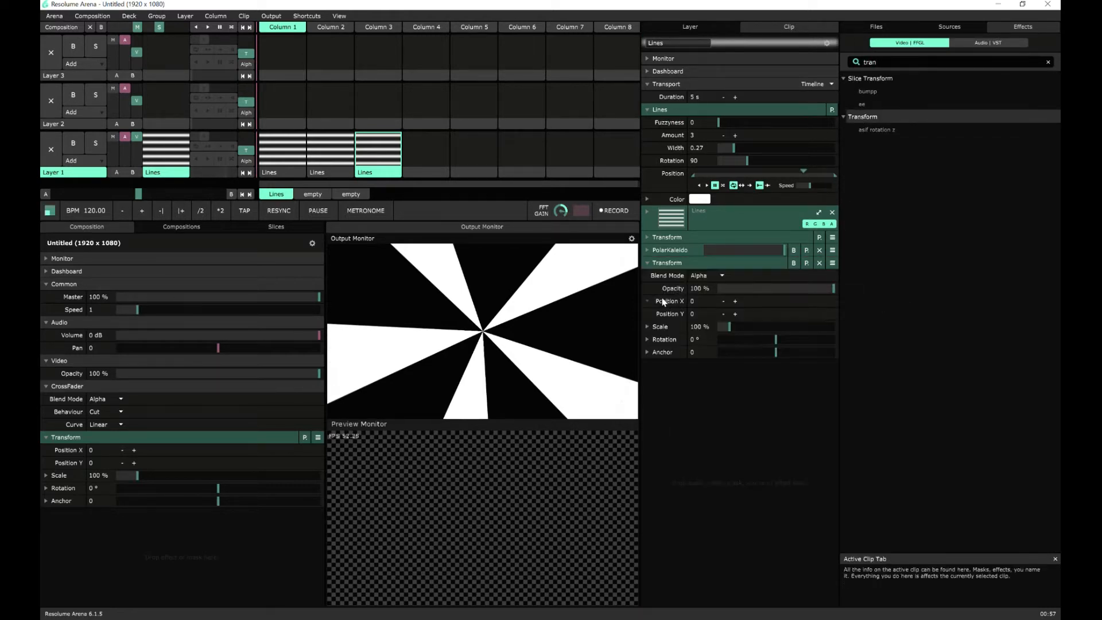
- Animate the added Transform's Rotation Z with Timeline and set its Scale to 245.78 %
left_click(647, 340)
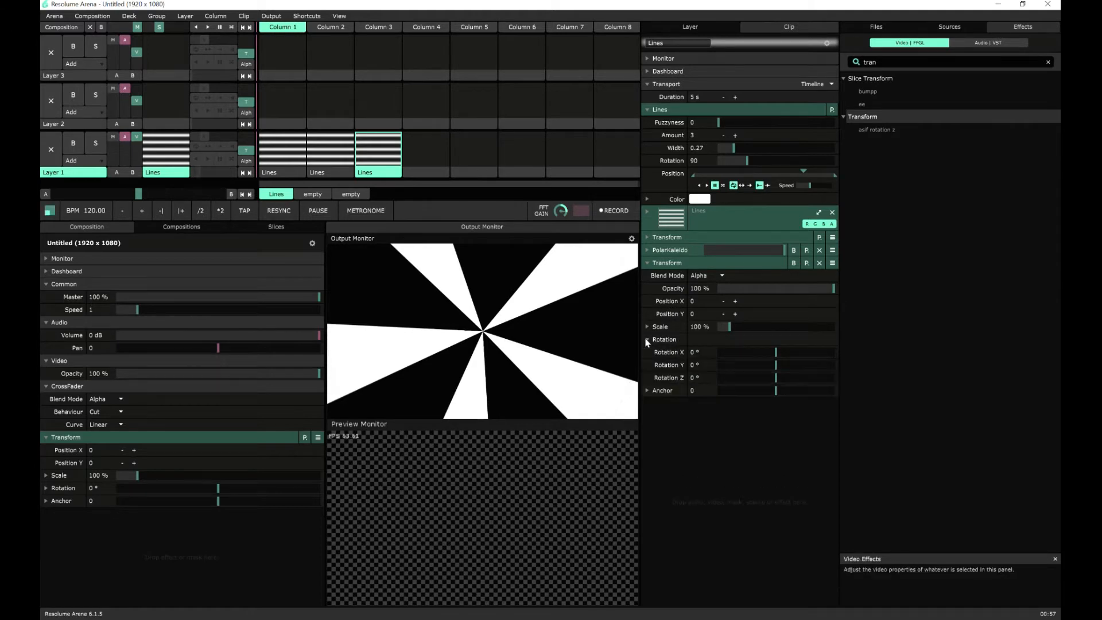
left_click(648, 378)
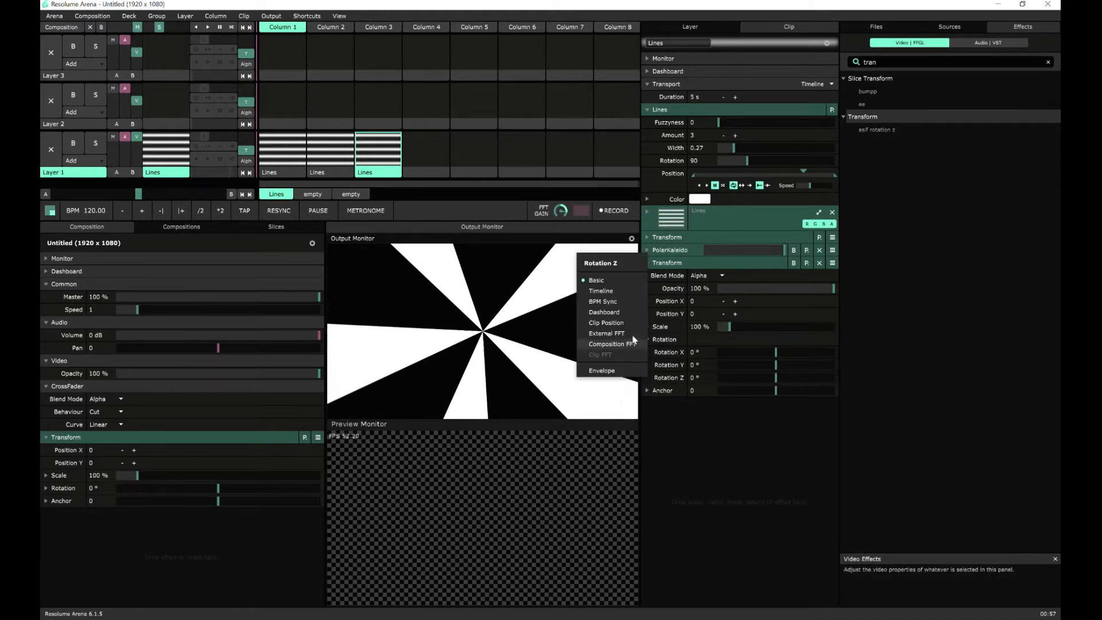
left_click(622, 290)
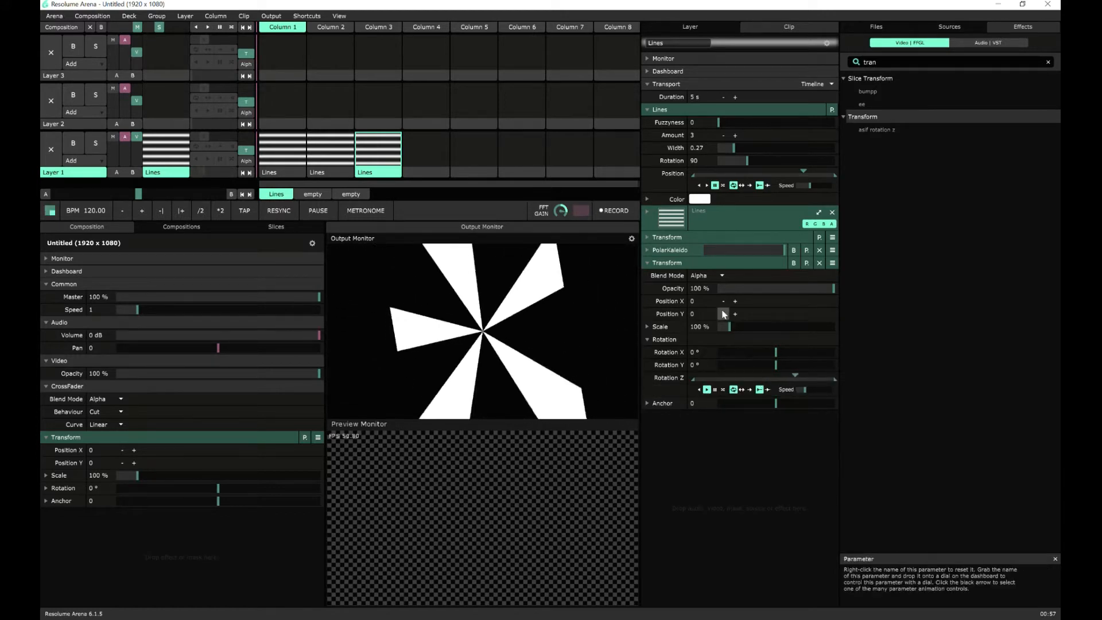
left_click_drag(730, 329, 754, 311)
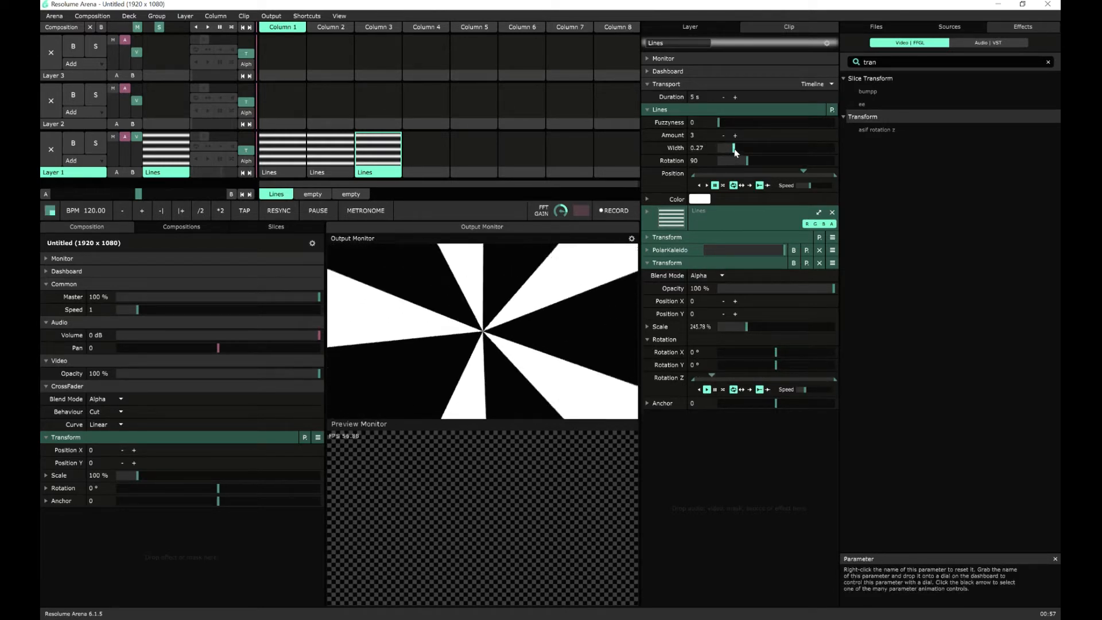
- Set the Lines Width to 0.15 and Amount to 7, and collapse the added Transform's Rotation settings
left_click_drag(734, 148, 726, 148)
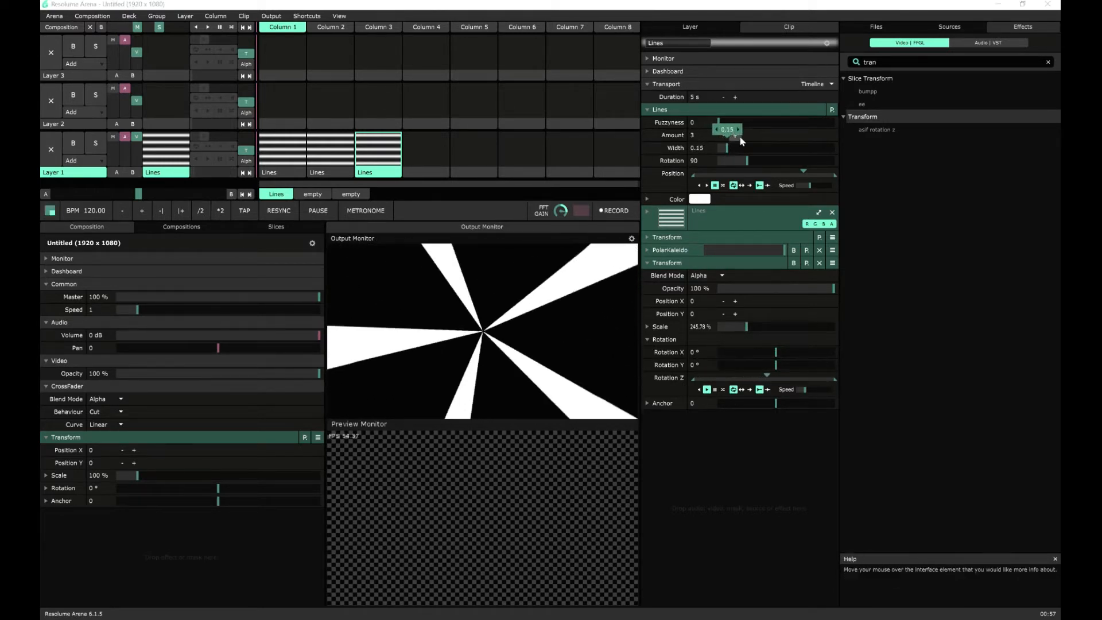
left_click(736, 136)
left_click(736, 136)
left_click(737, 136)
left_click(737, 136)
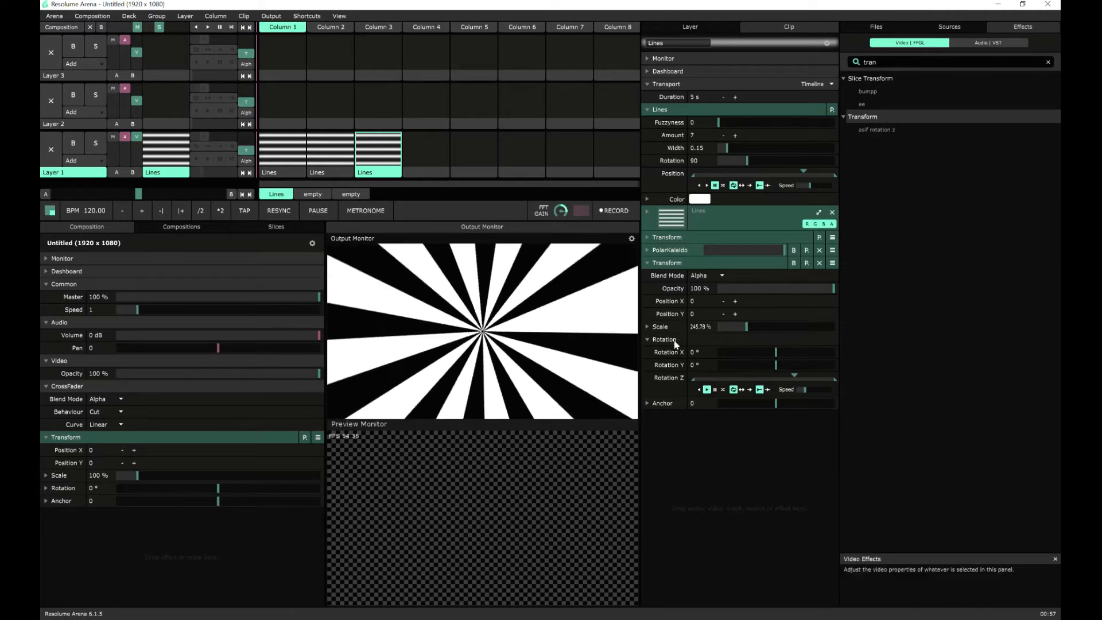
left_click(648, 340)
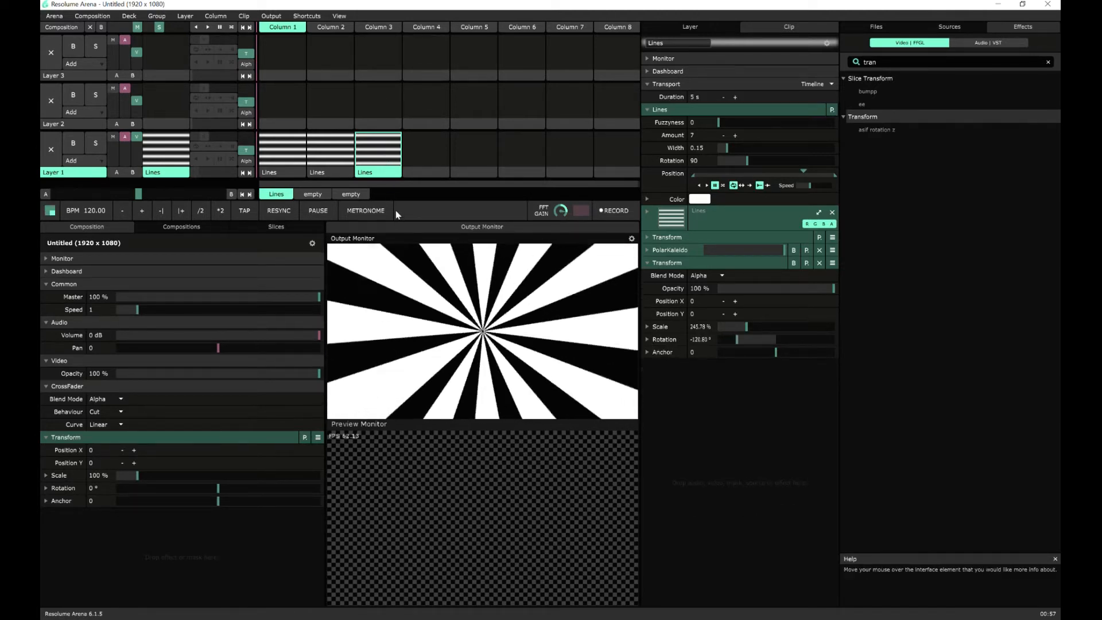
- Copy the rotating rays clip from Column 3 into Layer 1, Column 4
right_click(394, 172)
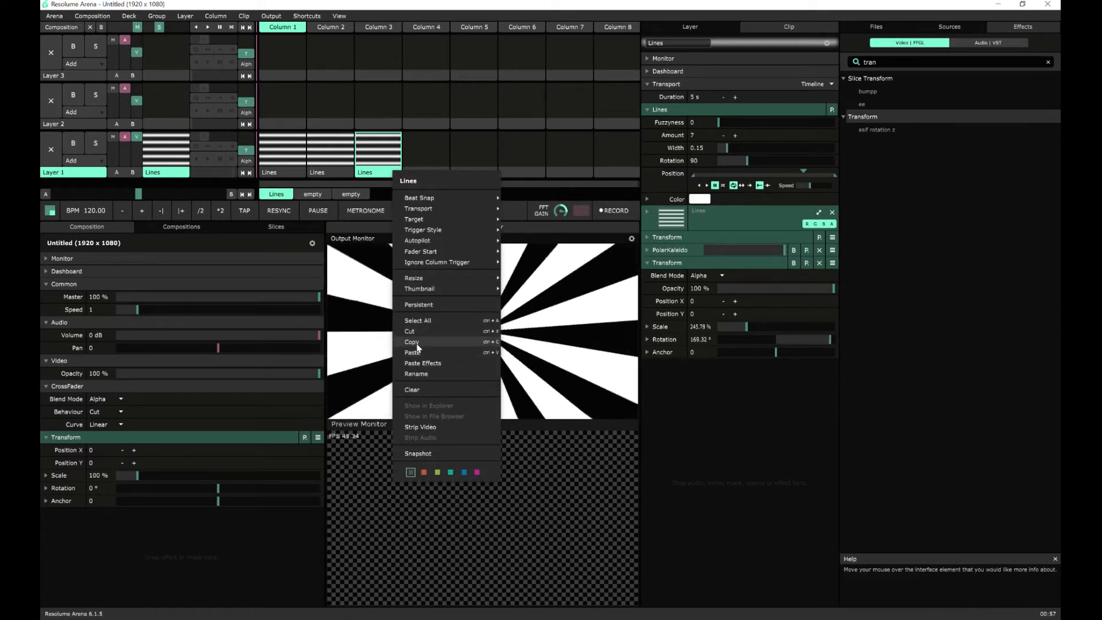
left_click(417, 343)
left_click(419, 172)
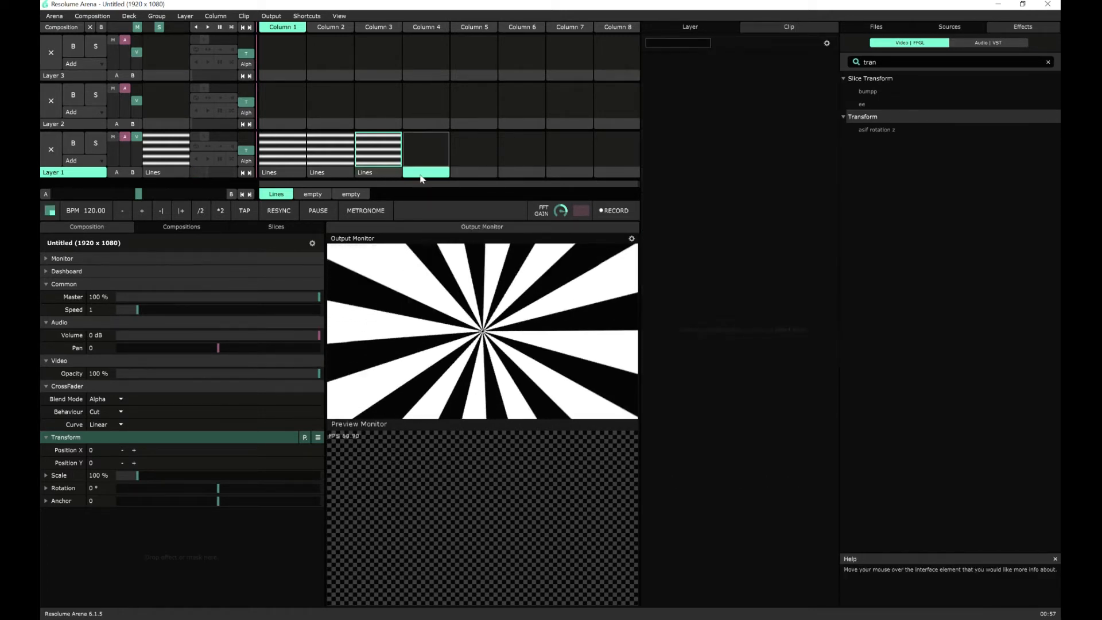
right_click(421, 176)
left_click(440, 357)
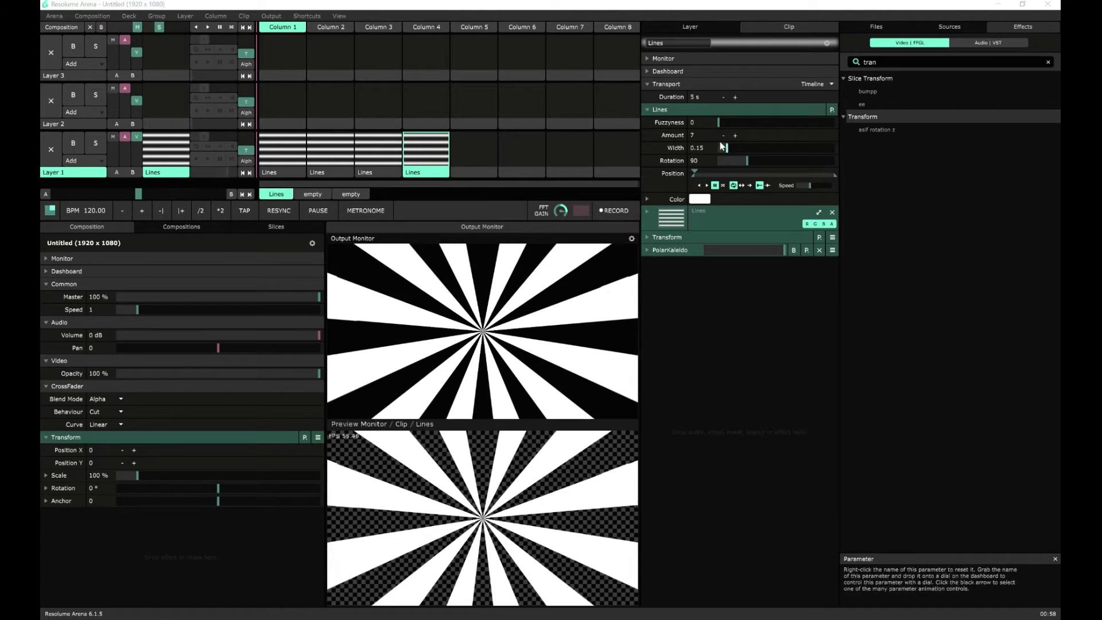
- Lower the Lines Amount of the Column 4 clip to 3
left_click(723, 136)
left_click(724, 135)
left_click(724, 135)
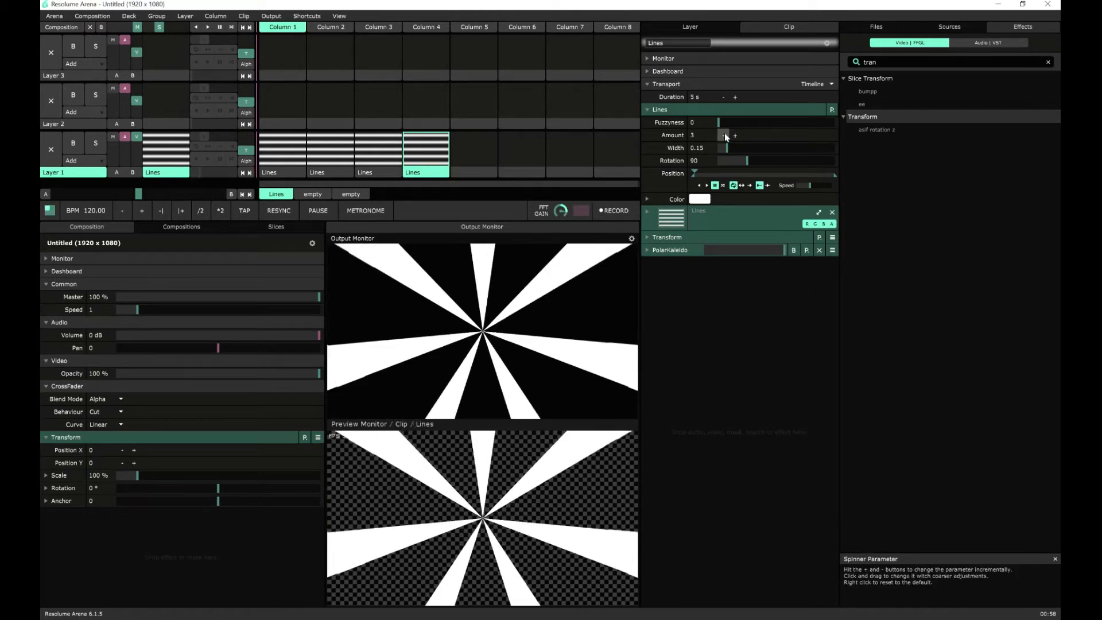
left_click(724, 136)
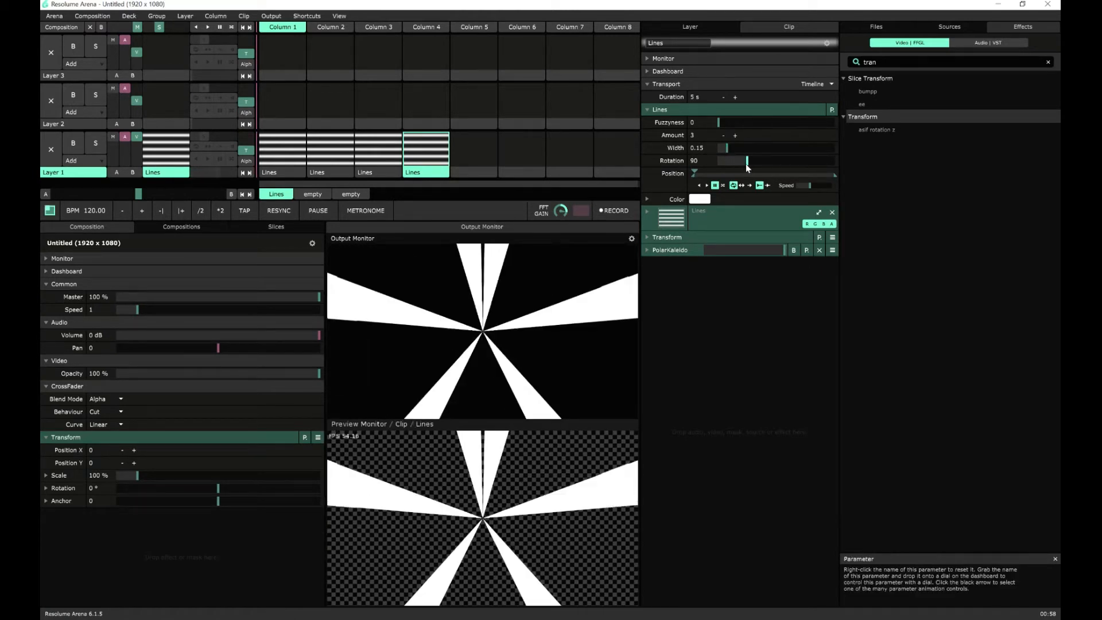
- Reshape the Column 4 rays into a thick spiral by setting the Lines Amount to 2, Width to 0.42 and Rotation to about 34
left_click_drag(748, 167, 744, 164)
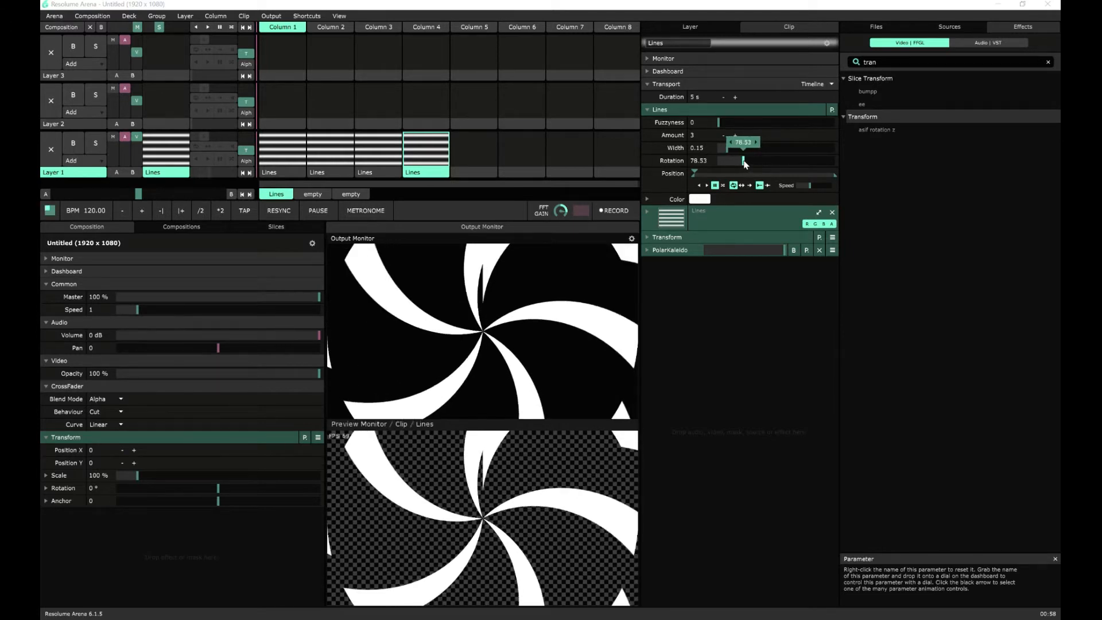
left_click(723, 136)
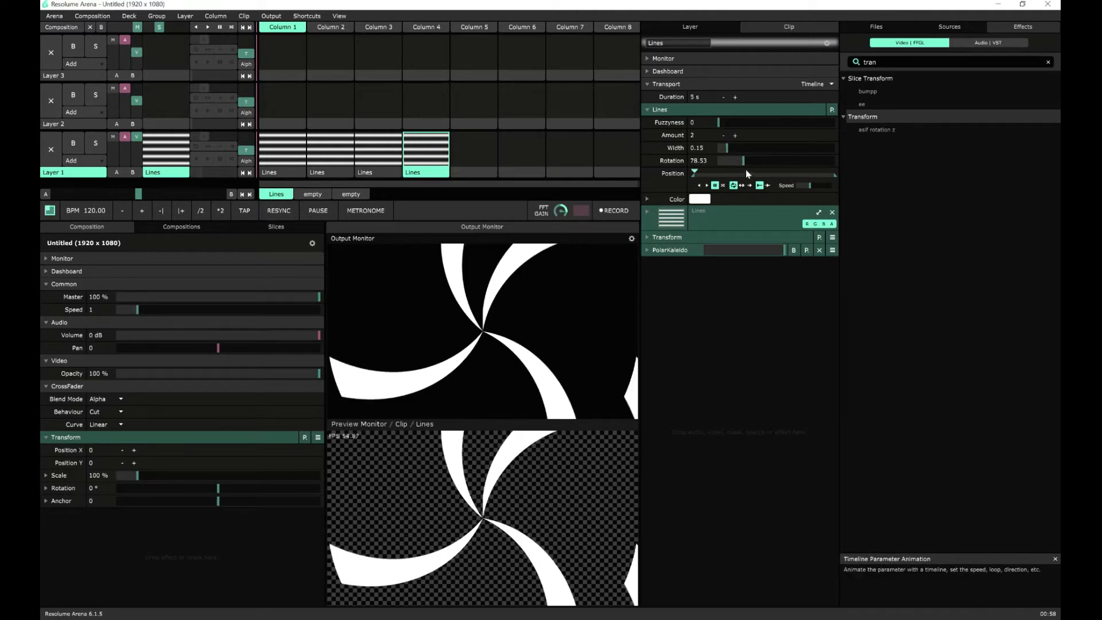
left_click_drag(743, 163, 731, 167)
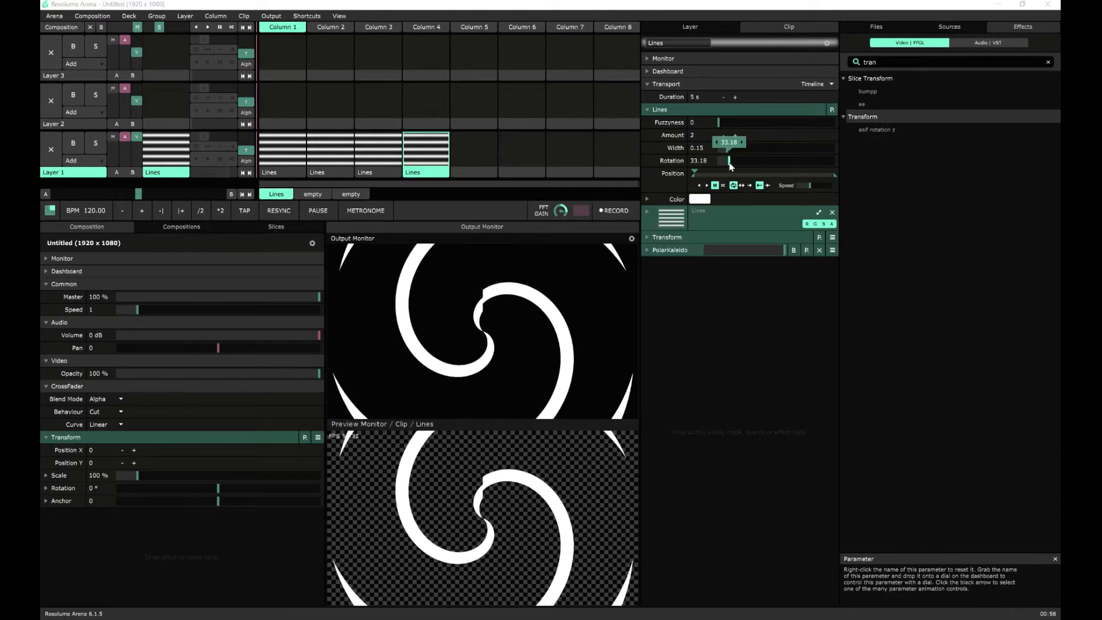
mouse_move(730, 166)
left_mouse_down()
mouse_move(742, 144)
mouse_move(731, 165)
left_mouse_up()
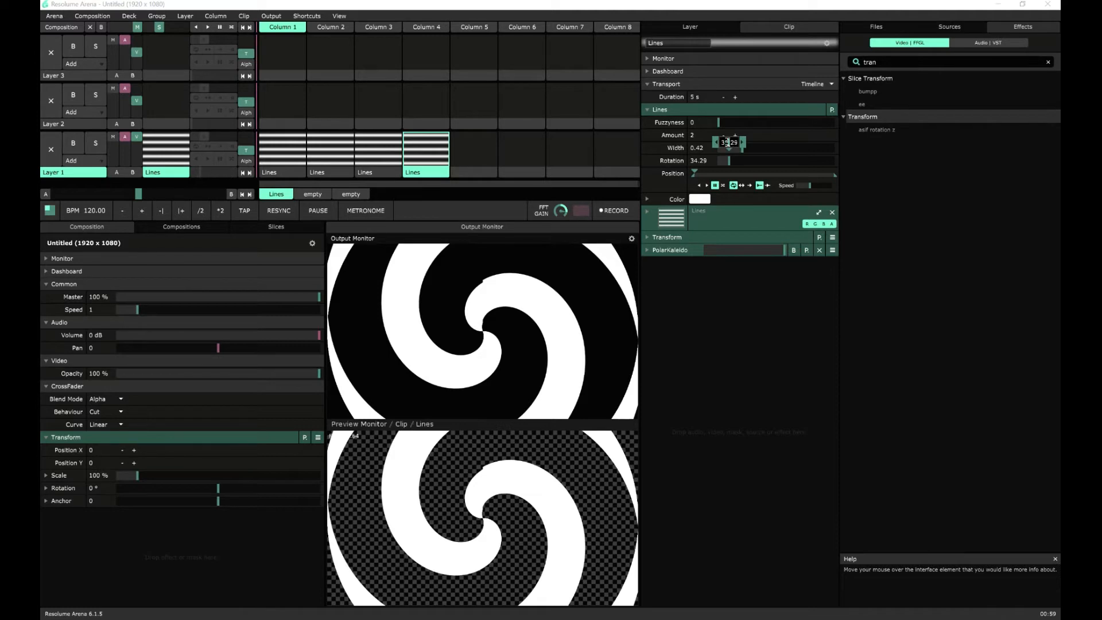
- Fine-tune the Lines Rotation of the Column 4 clip to 34.80
scroll(727, 142, "up", 1)
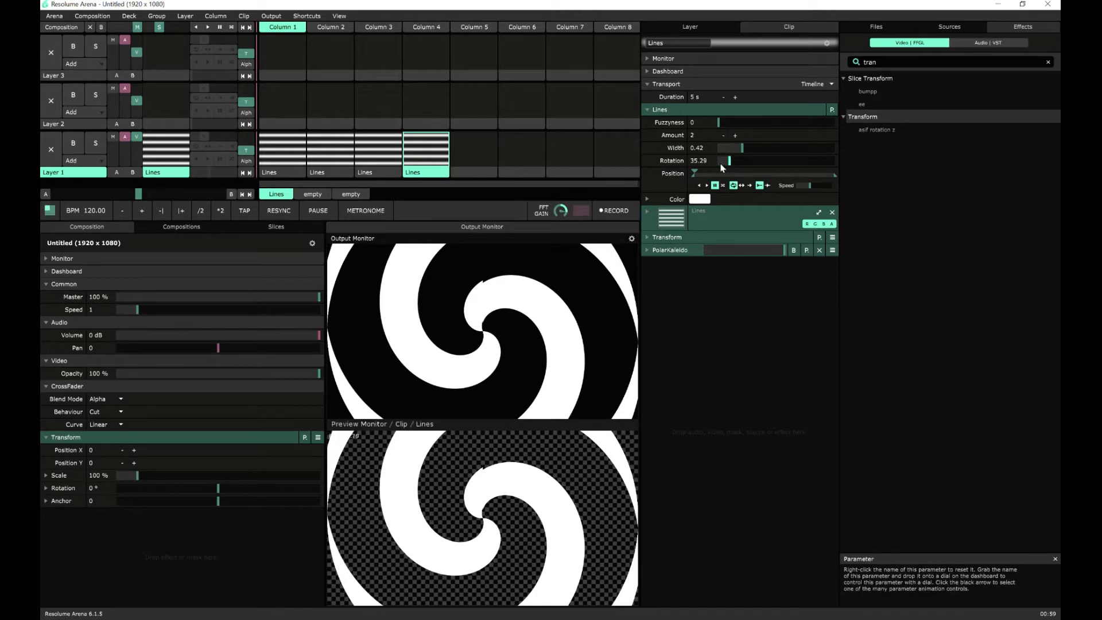
double_click(701, 163)
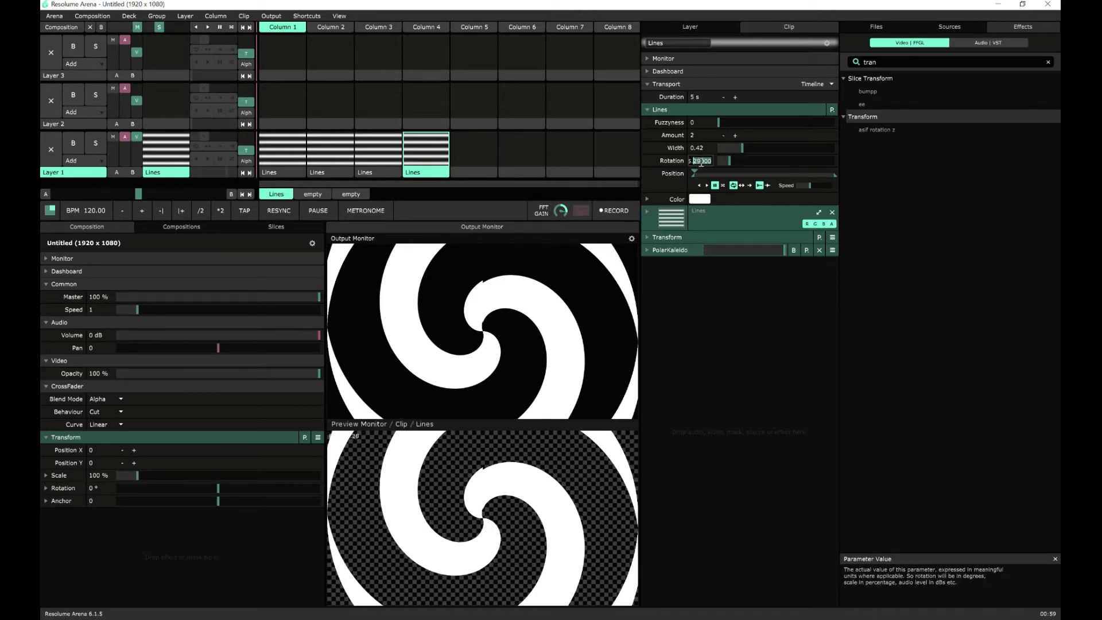
key("Return")
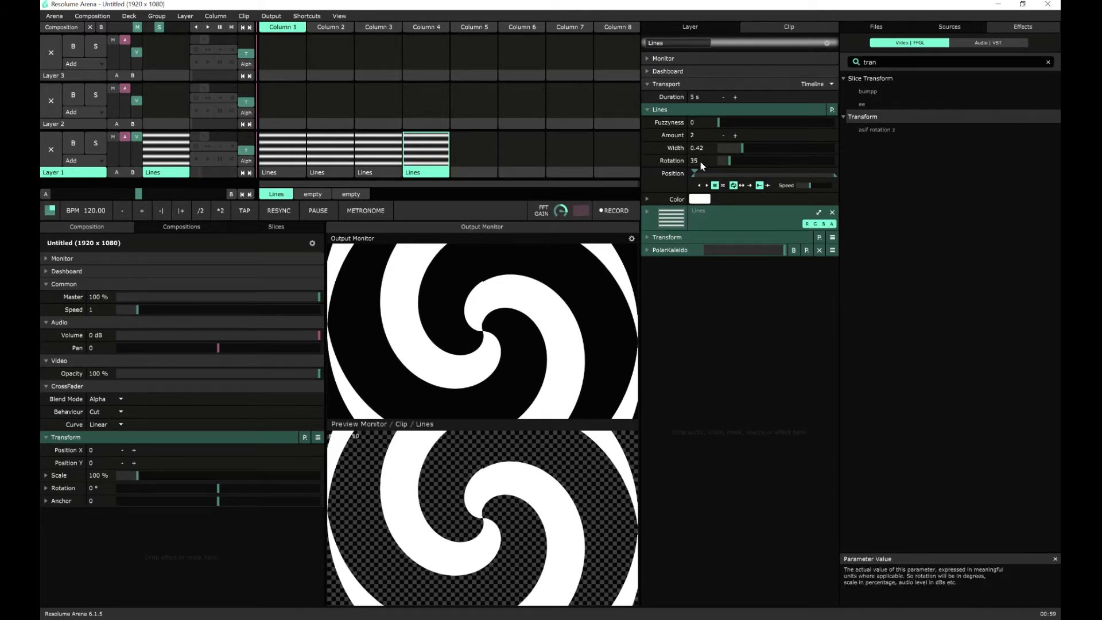
double_click(700, 160)
key("Return")
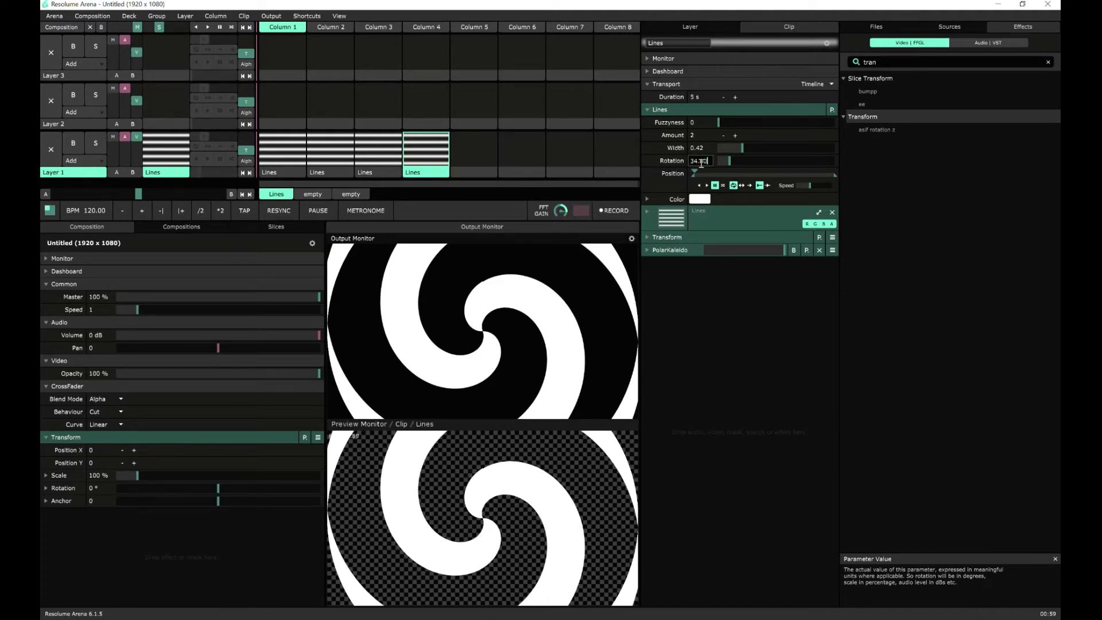
key("Return")
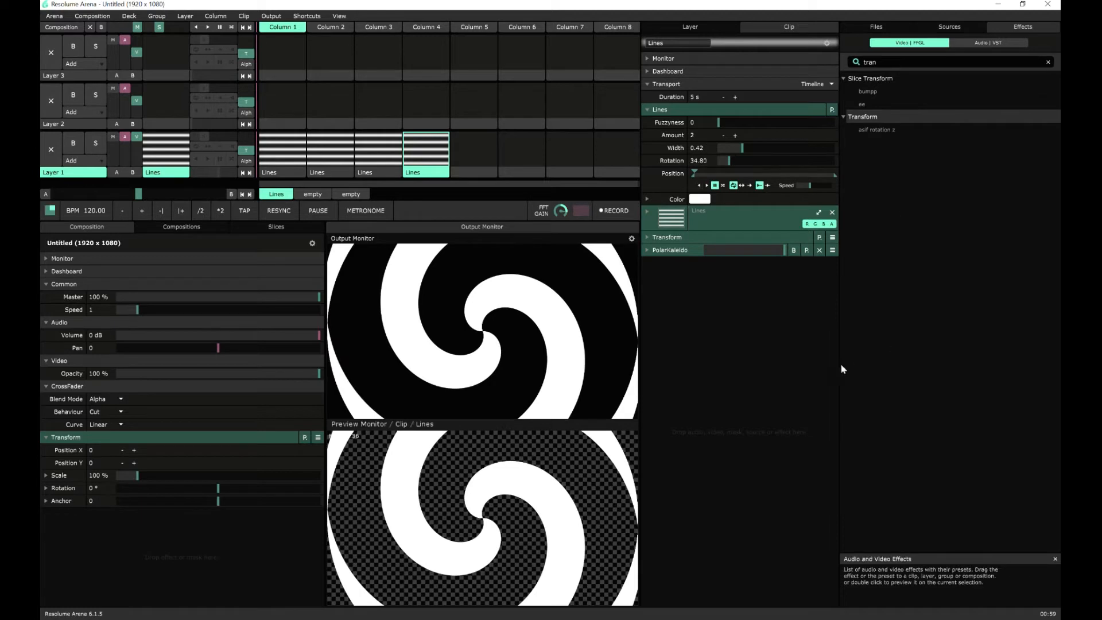
- Add a Transform effect below PolarKaleido on the Column 4 clip and animate its Rotation Z with Timeline
left_click(647, 251)
left_click(645, 250)
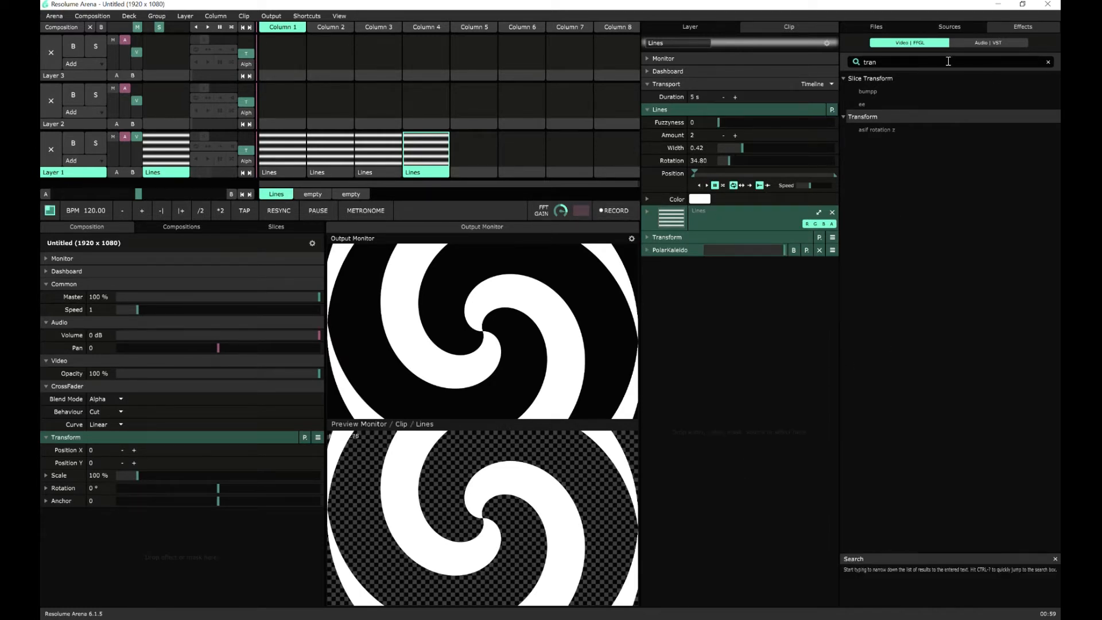
type("tran")
left_click_drag(863, 116, 684, 370)
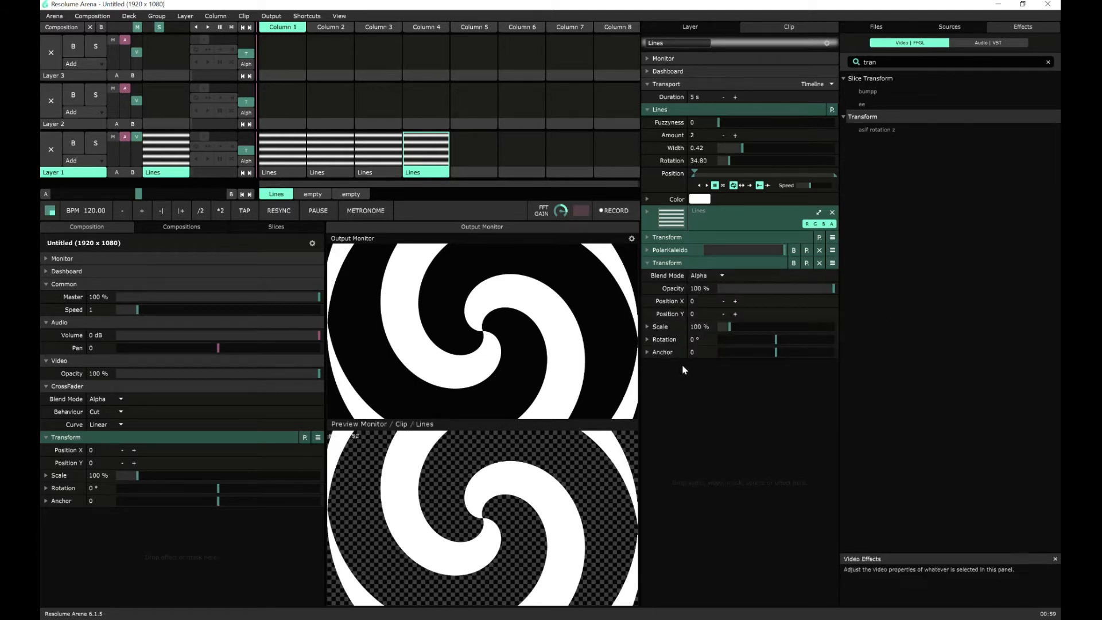
left_click(650, 340)
right_click(647, 378)
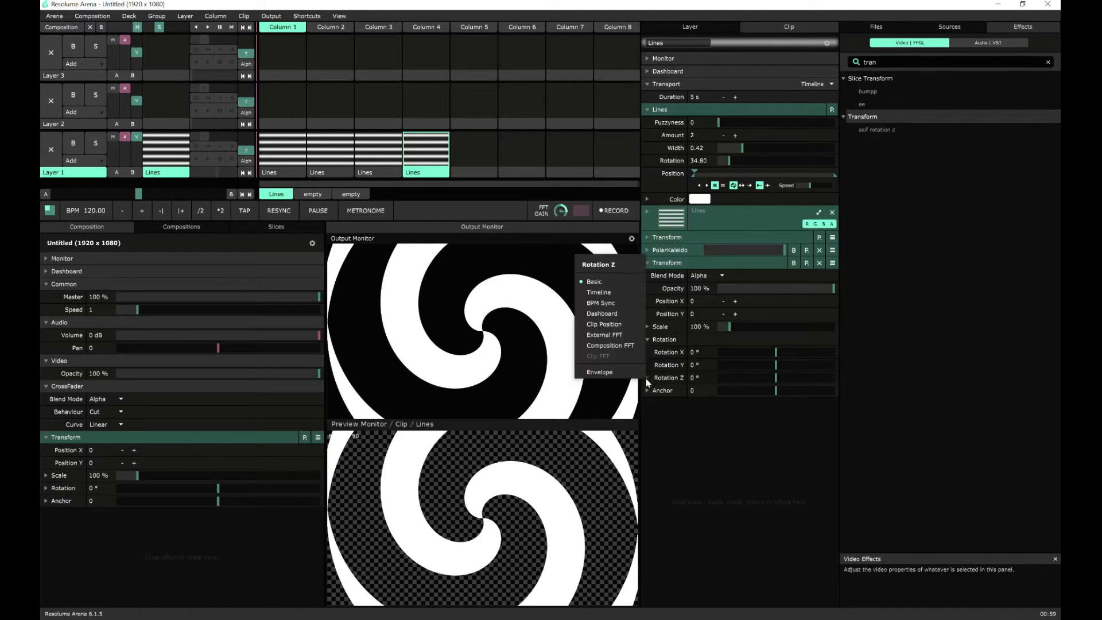
left_click(625, 293)
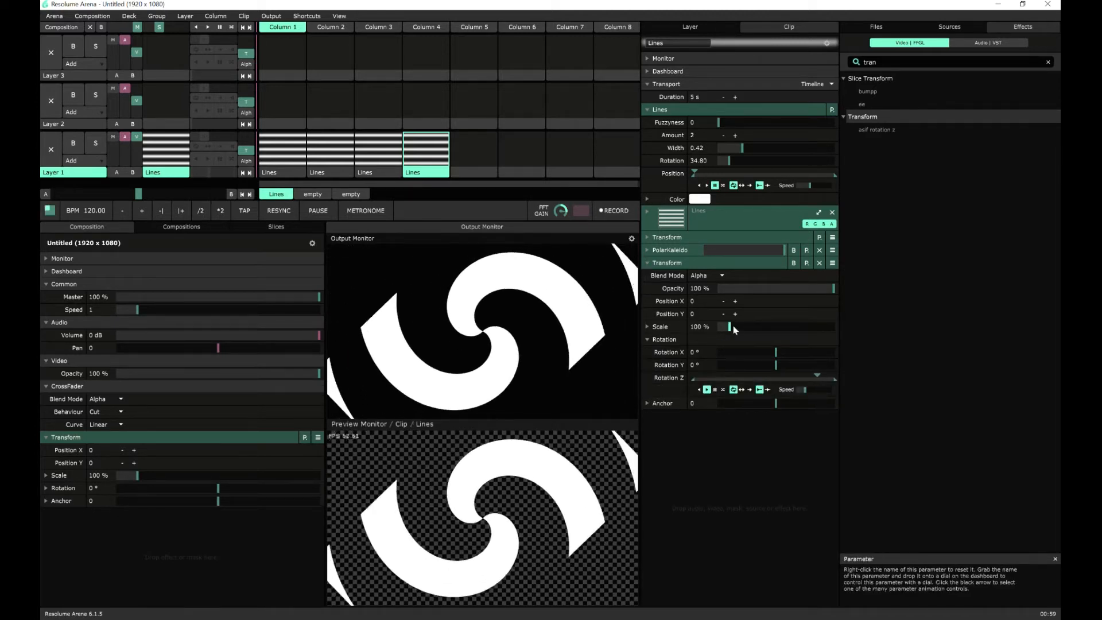
- Set the added Transform's Scale to 473.12 %, and the Lines Width to 0.23 and Amount to 5
left_click_drag(732, 325, 772, 327)
mouse_move(742, 147)
left_mouse_down()
mouse_move(725, 151)
mouse_move(733, 136)
left_mouse_up()
left_click(735, 135)
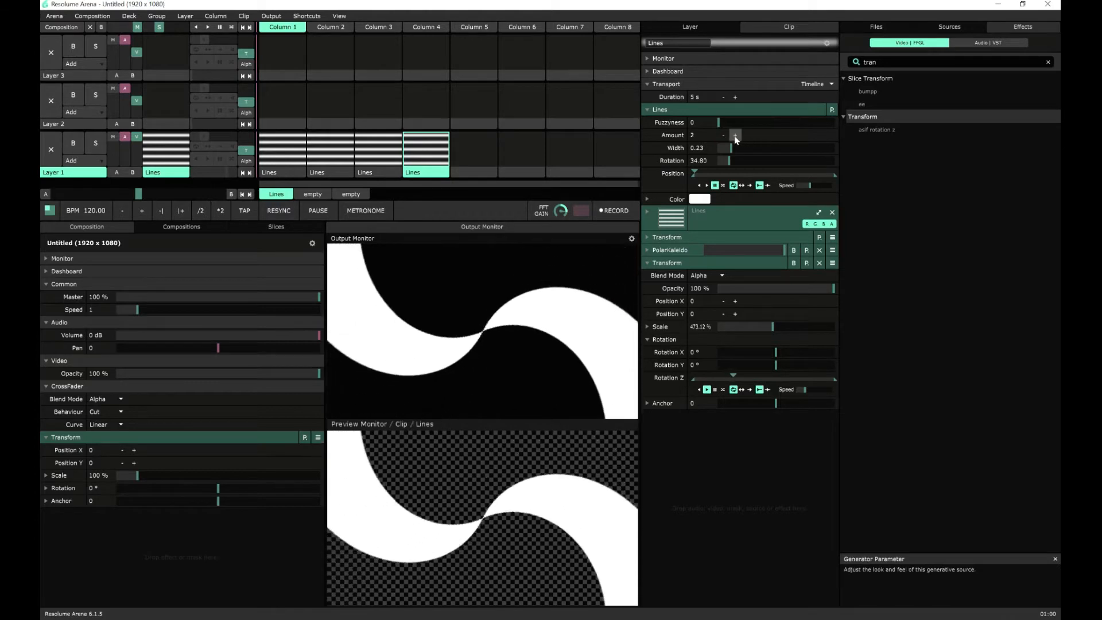
left_click(734, 136)
left_click(735, 135)
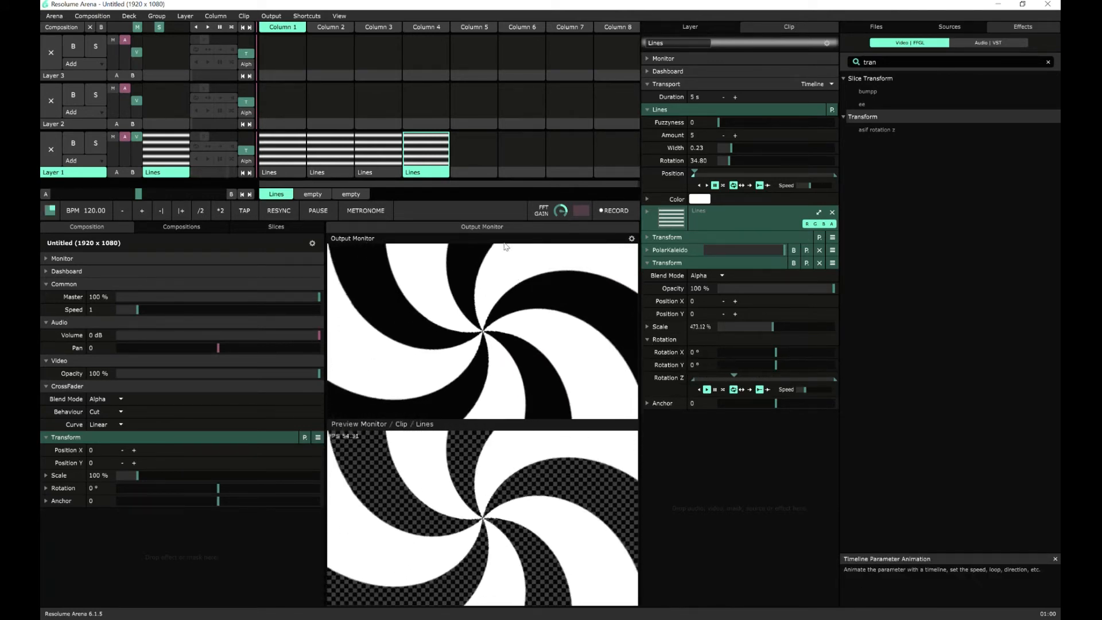
- Copy the spiral clip into Layer 1, Column 5, and remove its added Transform, PolarKaleido and Lines source
right_click(425, 172)
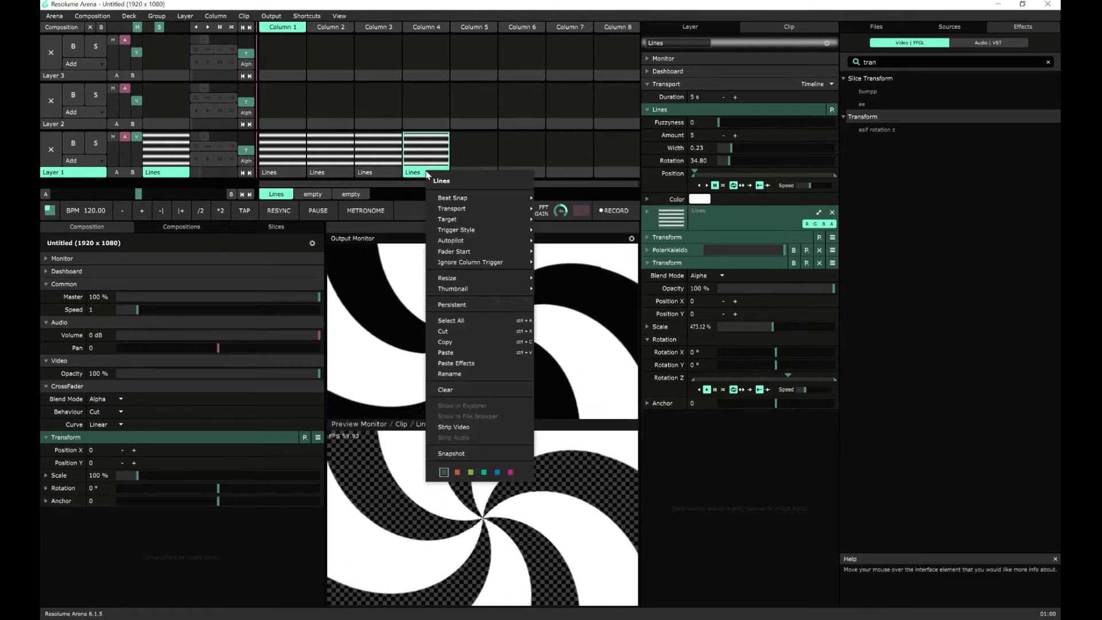
left_click(457, 391)
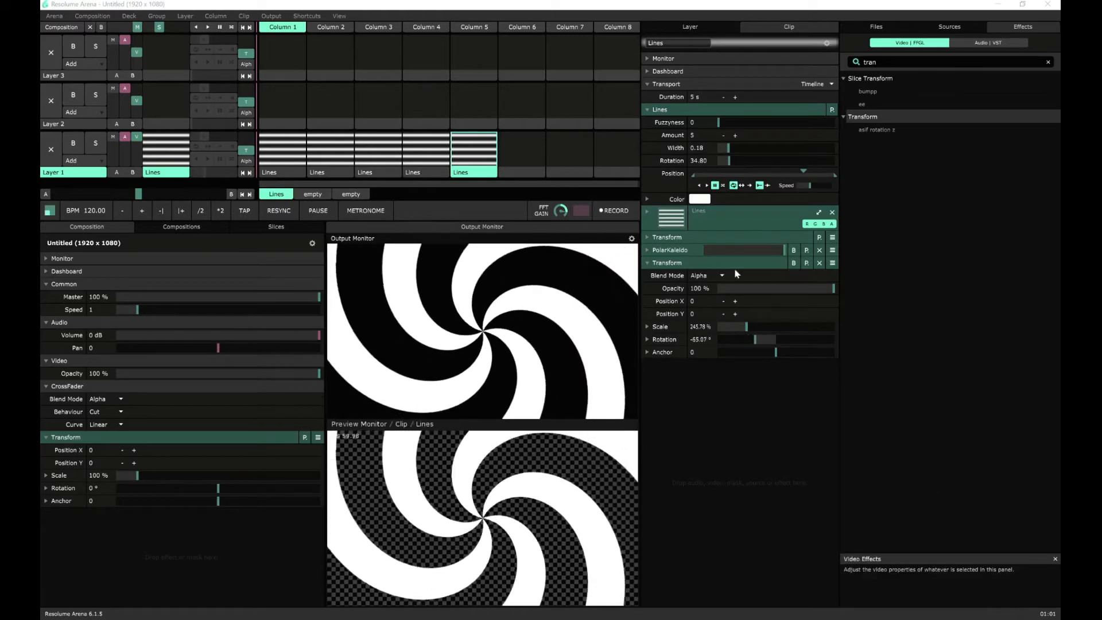
left_click(819, 263)
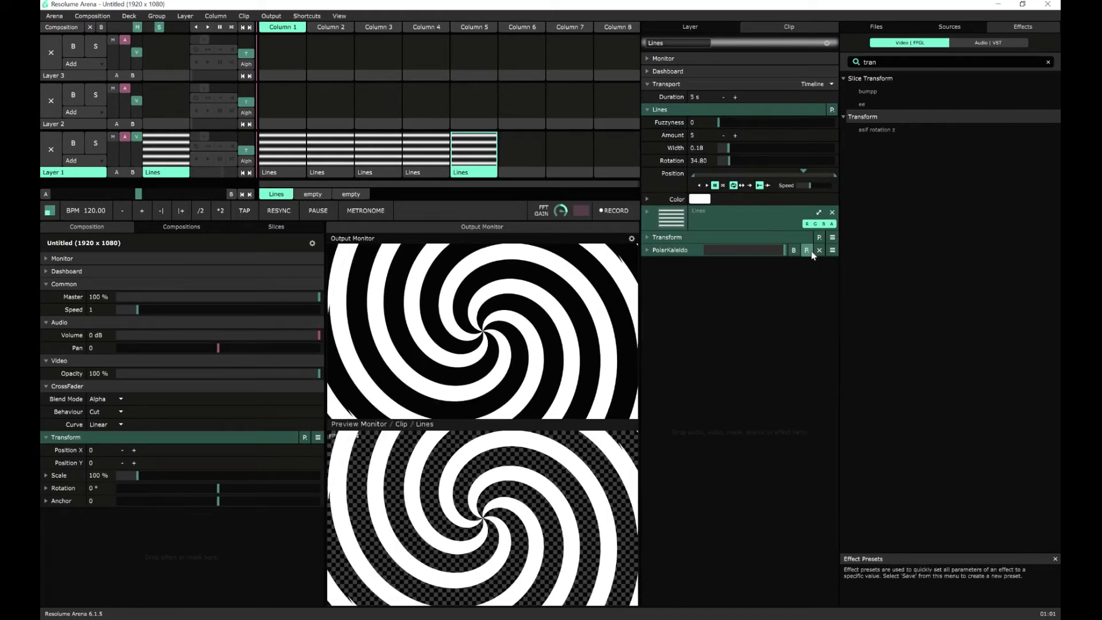
left_click(819, 250)
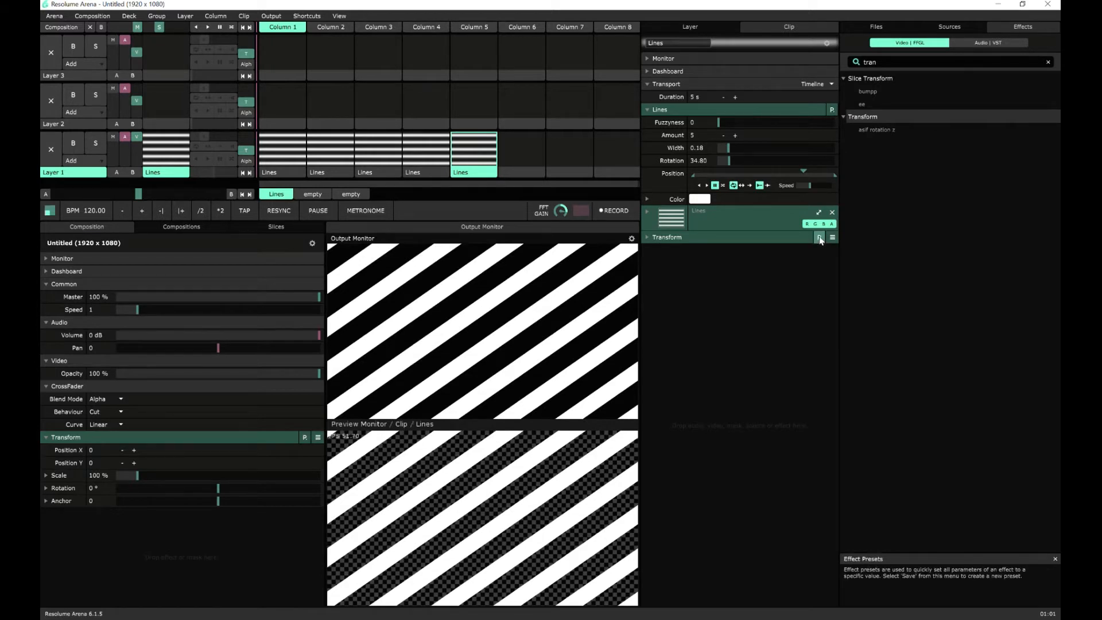
left_click(832, 213)
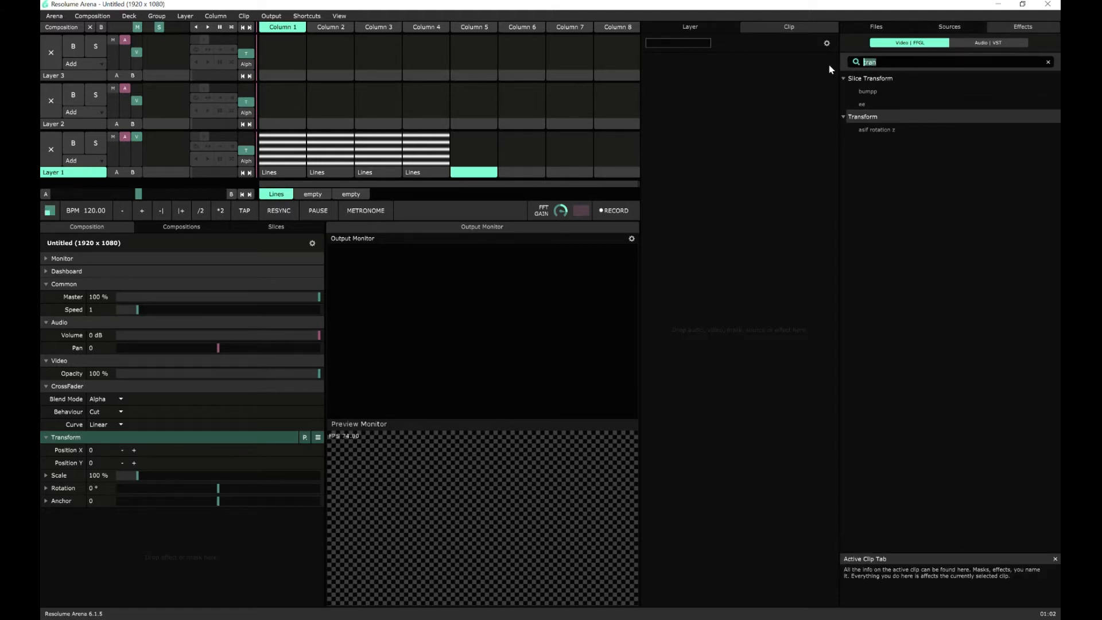
- Find the Lines generator among the sources, add it to Layer 1, Column 5, and trigger the clip
type("lines")
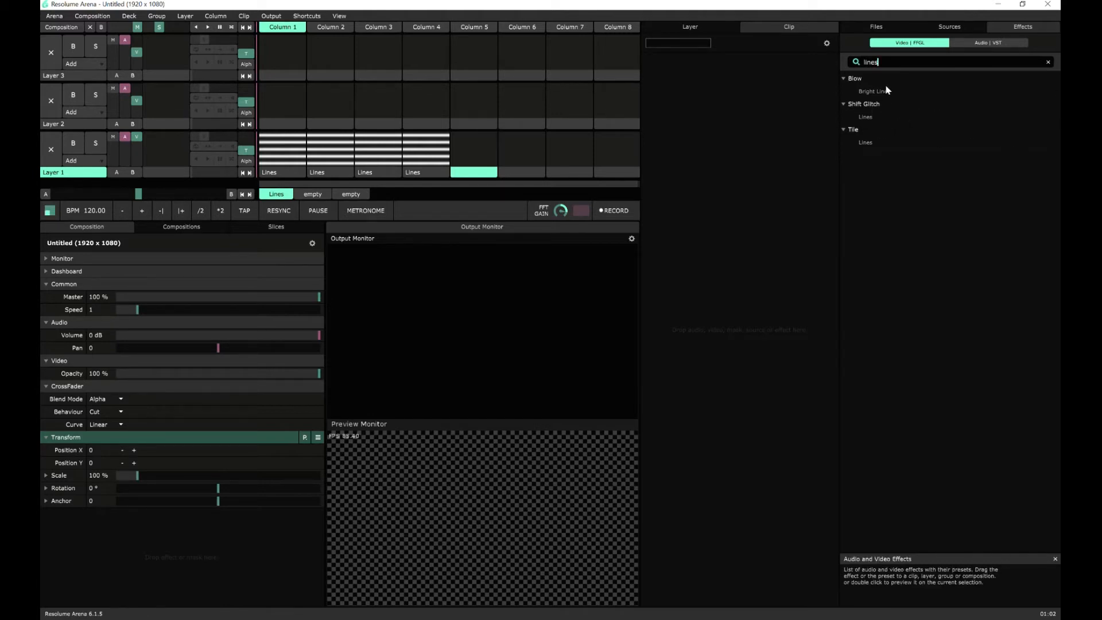
left_click(947, 27)
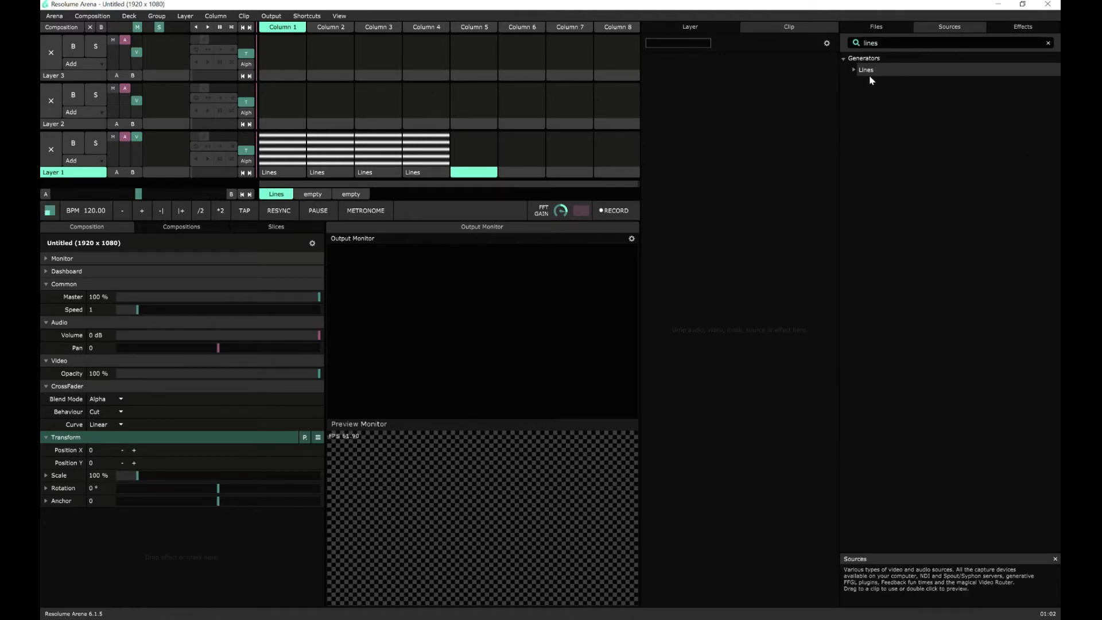
left_click_drag(868, 74, 687, 98)
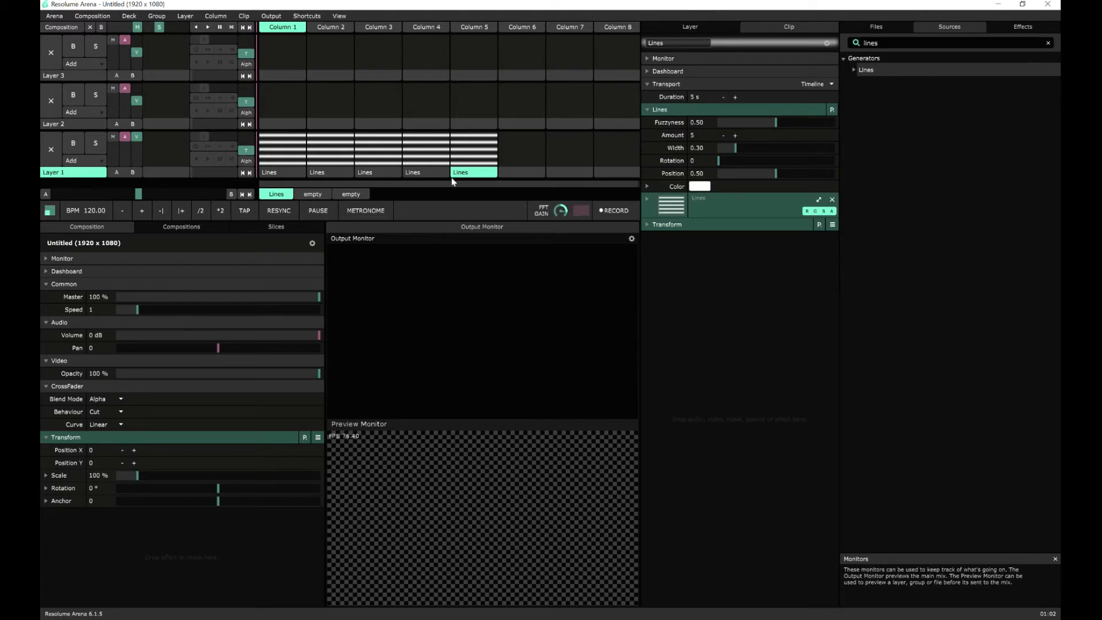
left_click(491, 153)
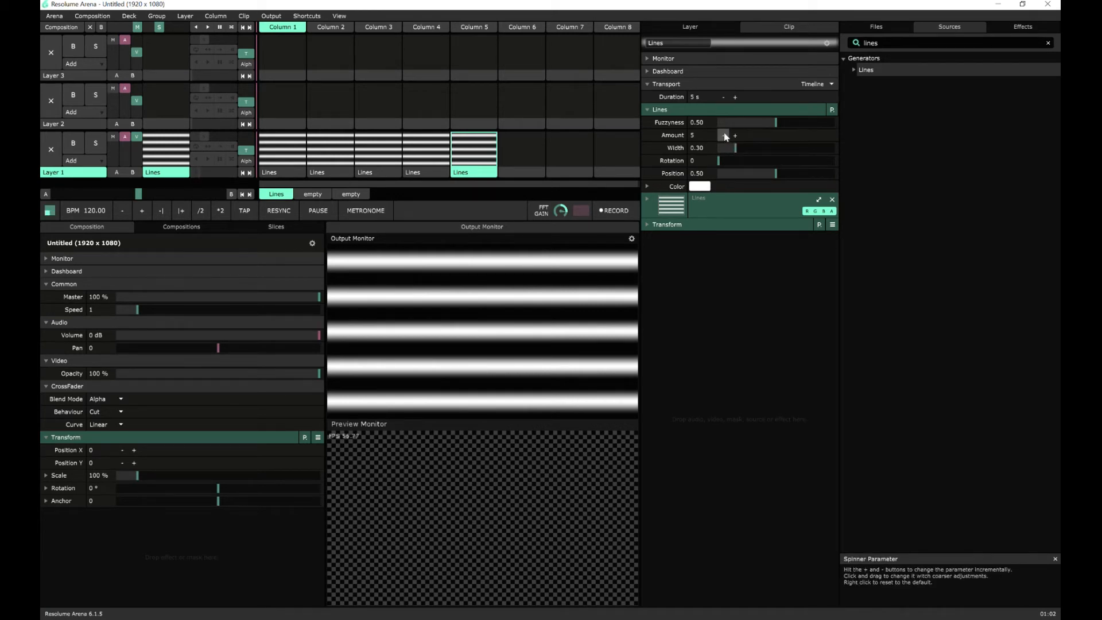
- Set the Column 5 clip's Lines Fuzzyness to 0.10, Width to 0.16 and Amount to 3
left_click_drag(774, 122, 722, 142)
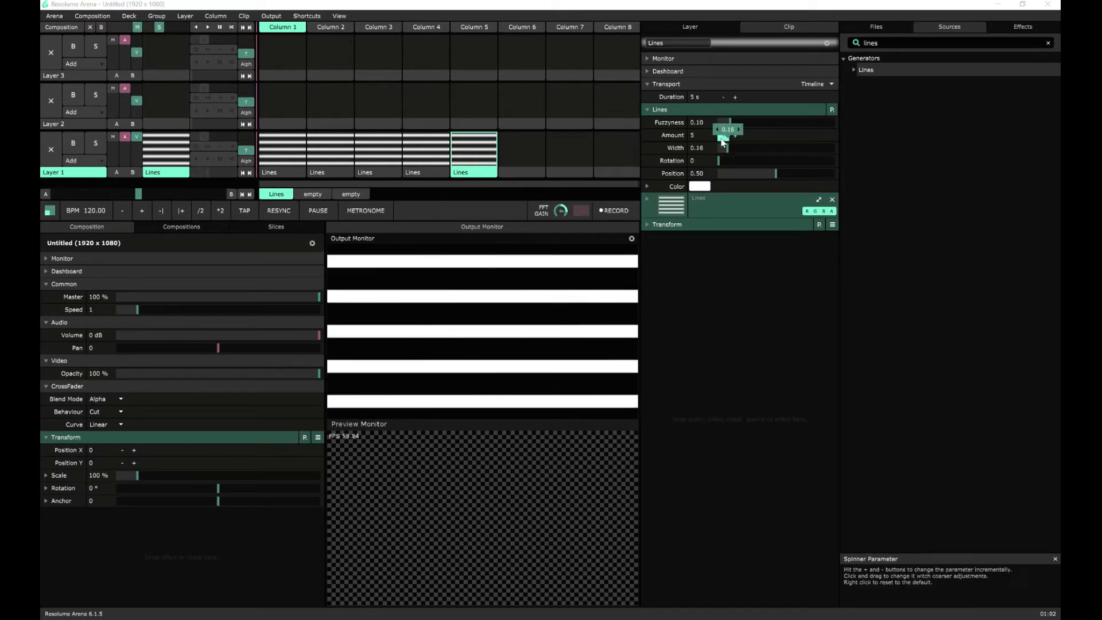
left_click(723, 138)
left_click(722, 137)
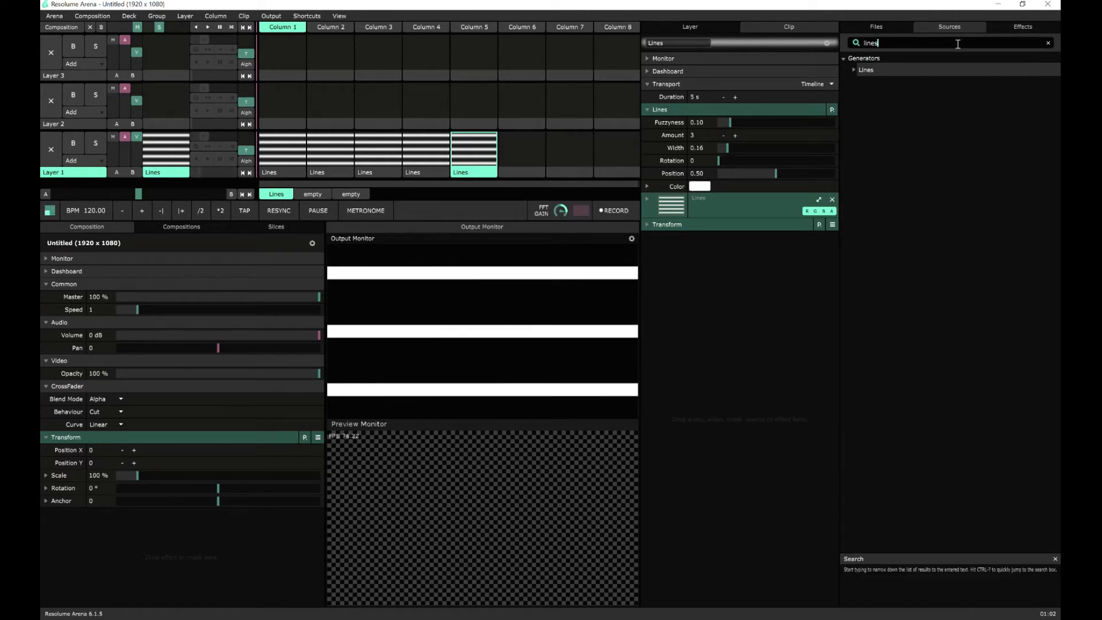
- Find the Tunnel effect's Spiral preset among the video effects and add it to the Column 5 clip below its Transform
left_click(1014, 28)
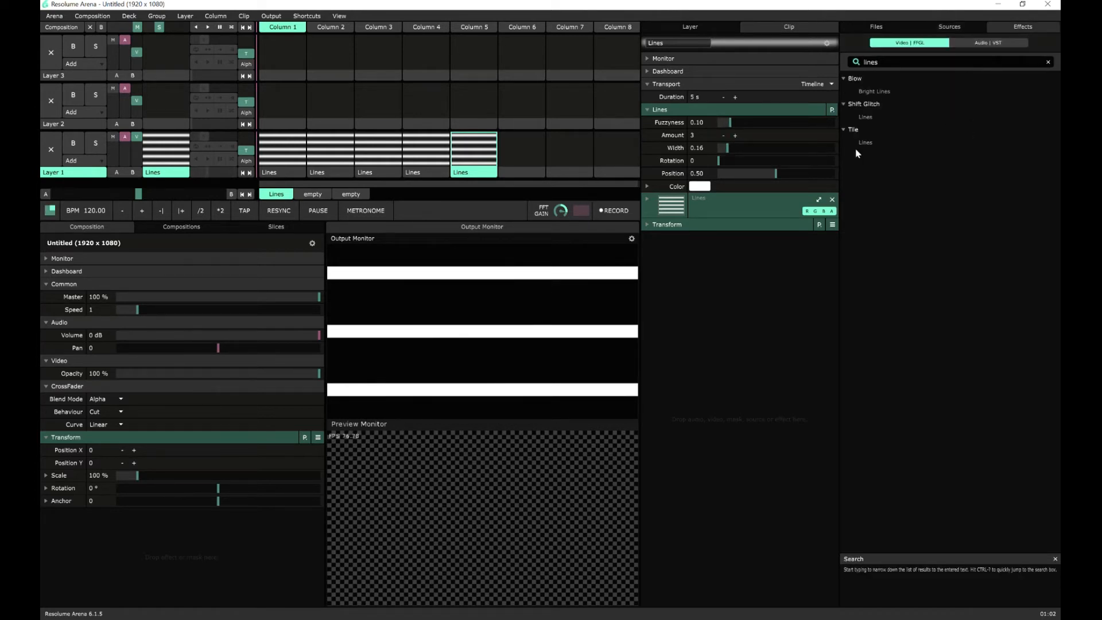
left_click(1048, 62)
scroll(991, 287, "down", 10)
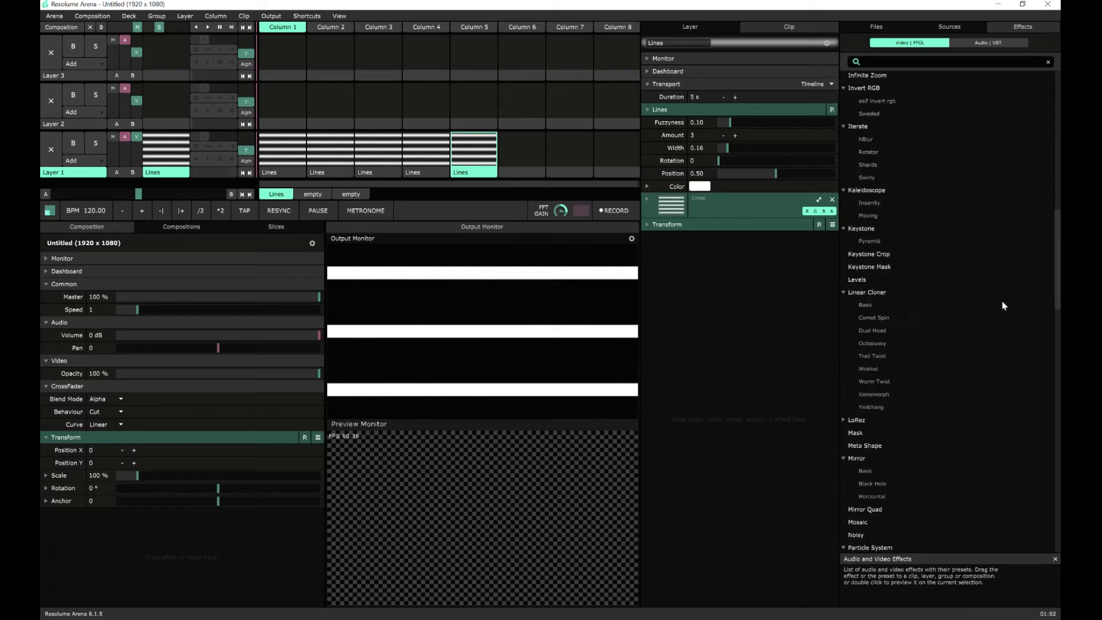
scroll(999, 309, "down", 10)
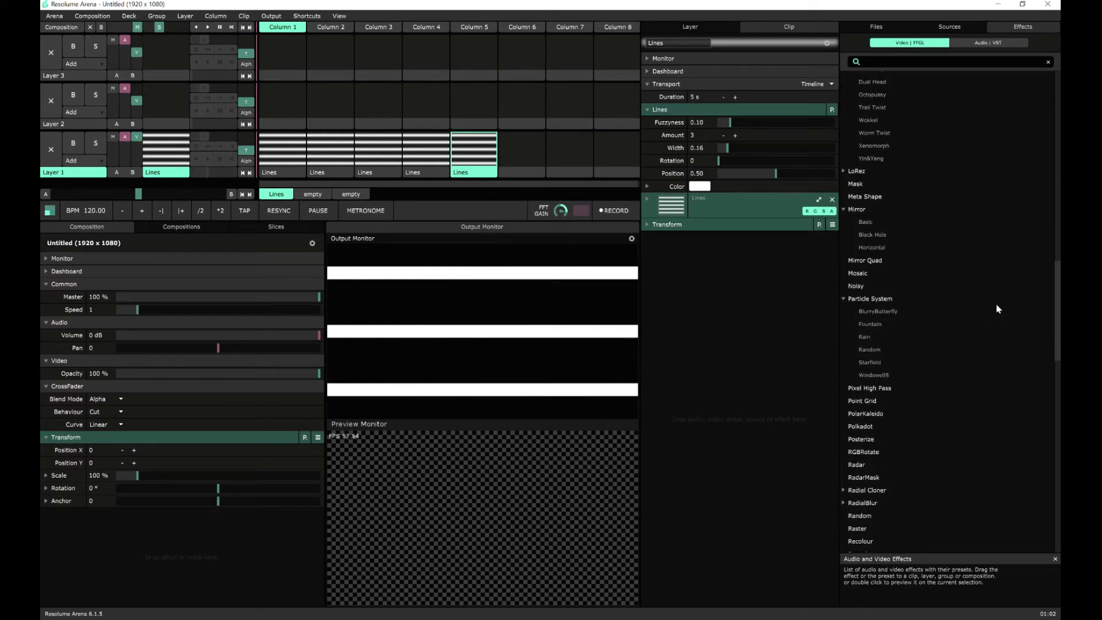
scroll(998, 308, "down", 5)
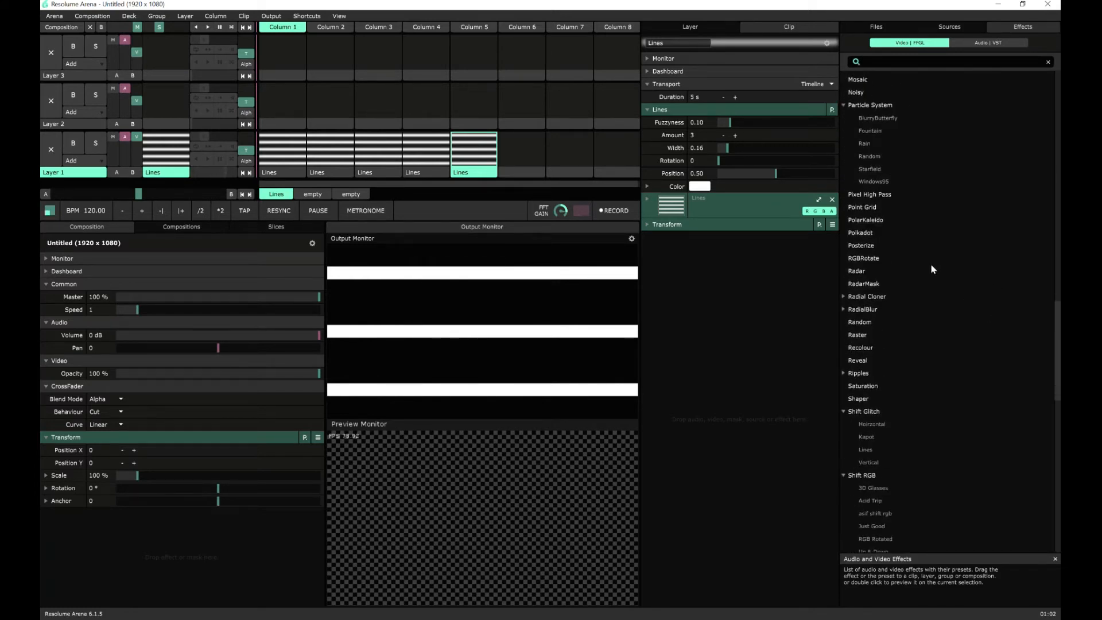
scroll(931, 269, "down", 3)
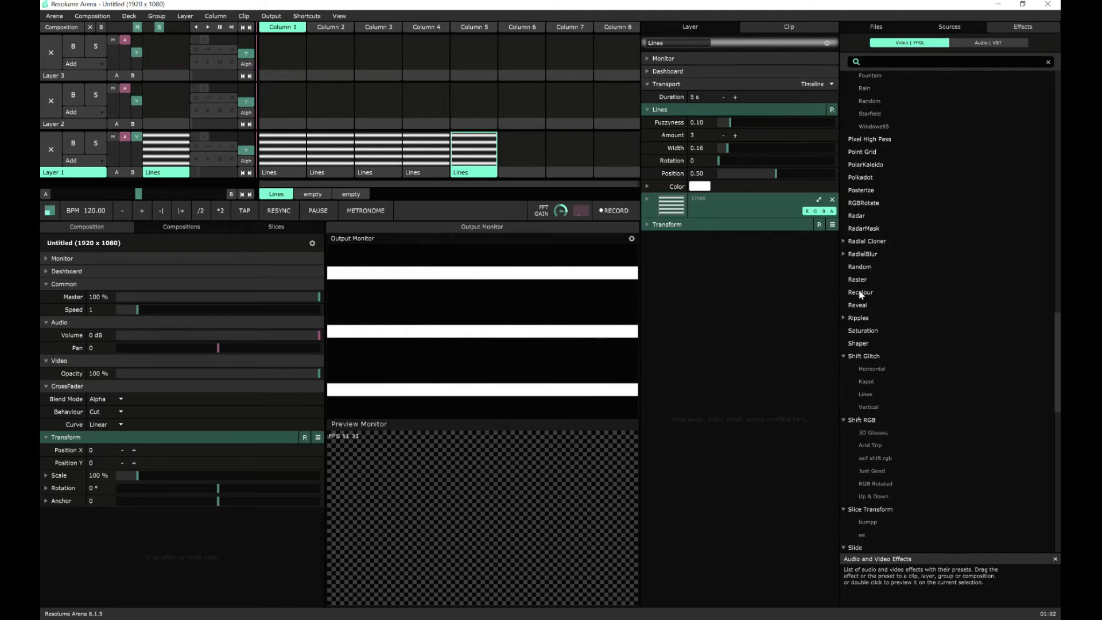
scroll(870, 270, "down", 2)
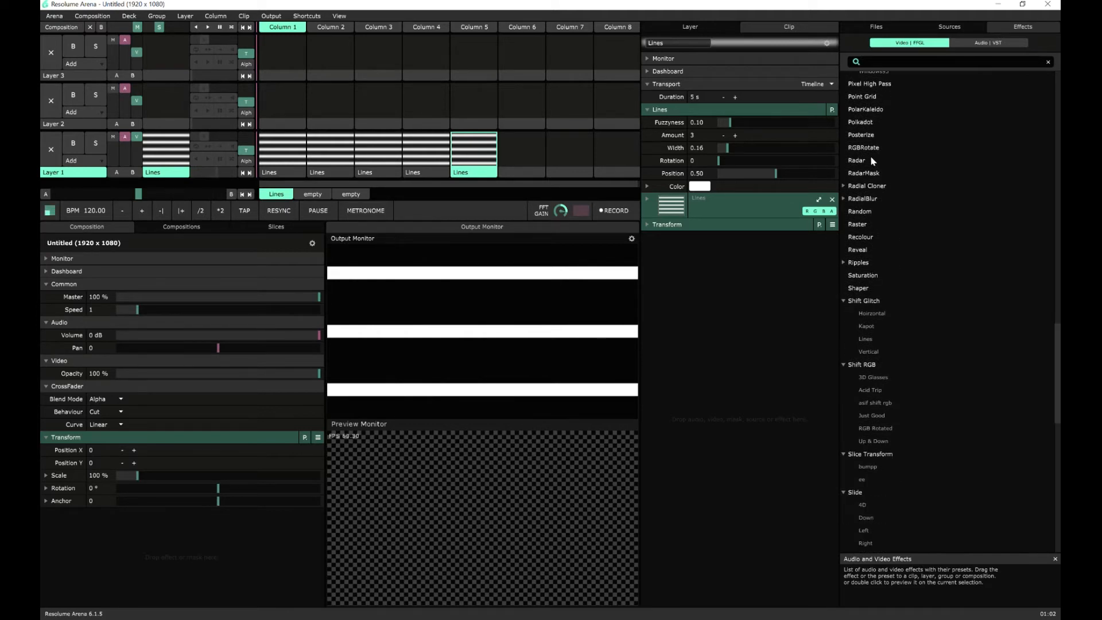
scroll(871, 181, "down", 1)
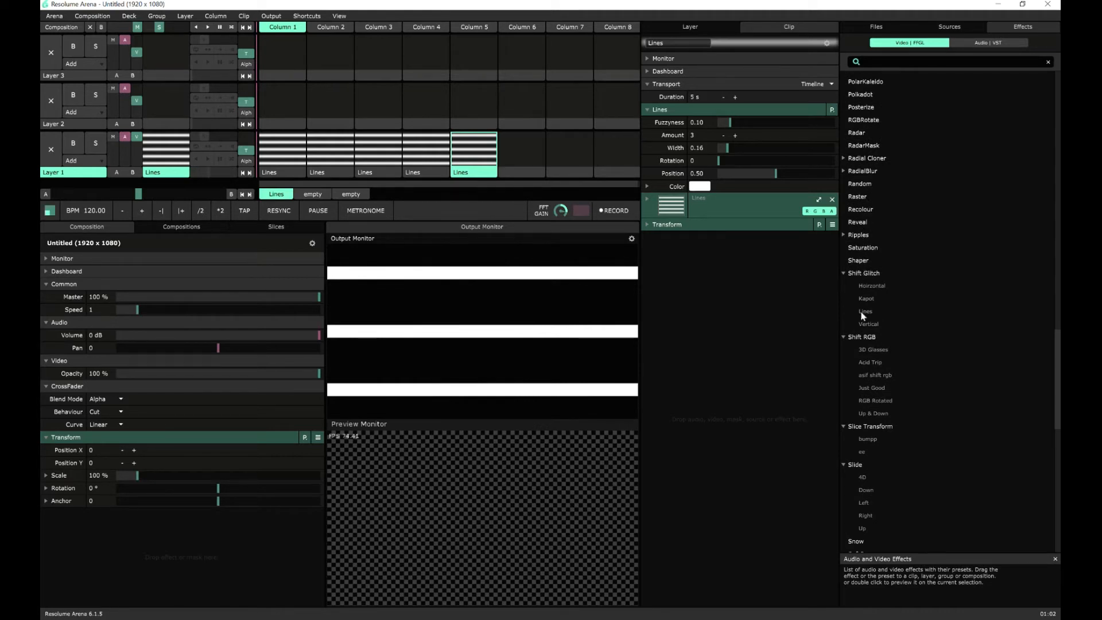
scroll(862, 316, "down", 12)
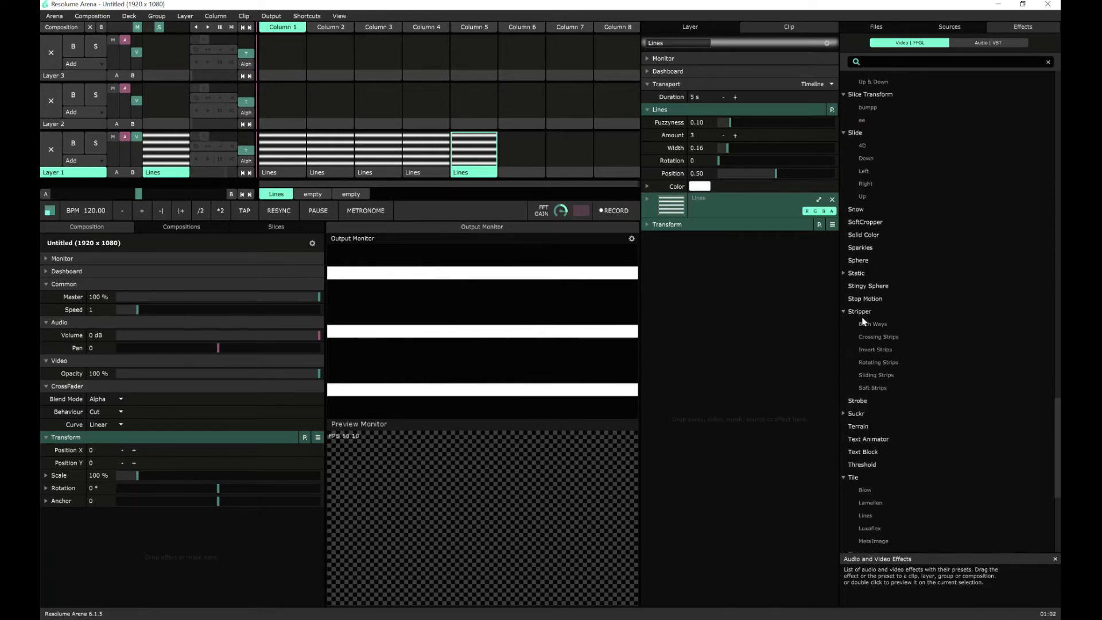
scroll(863, 321, "down", 5)
scroll(863, 321, "down", 5)
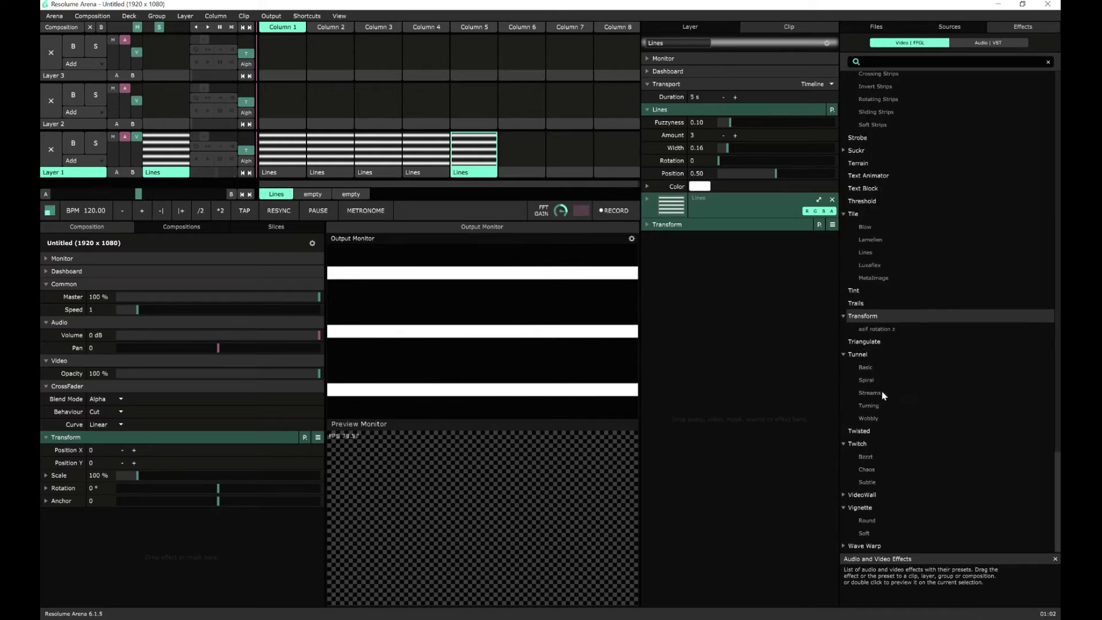
scroll(883, 389, "up", 1)
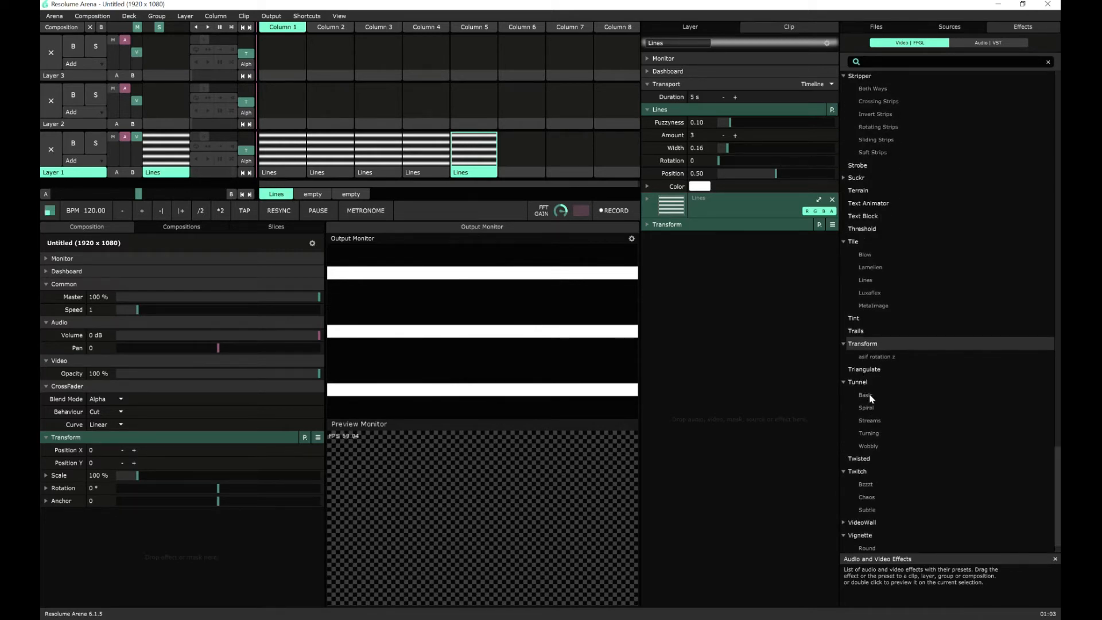
left_click_drag(867, 411, 678, 327)
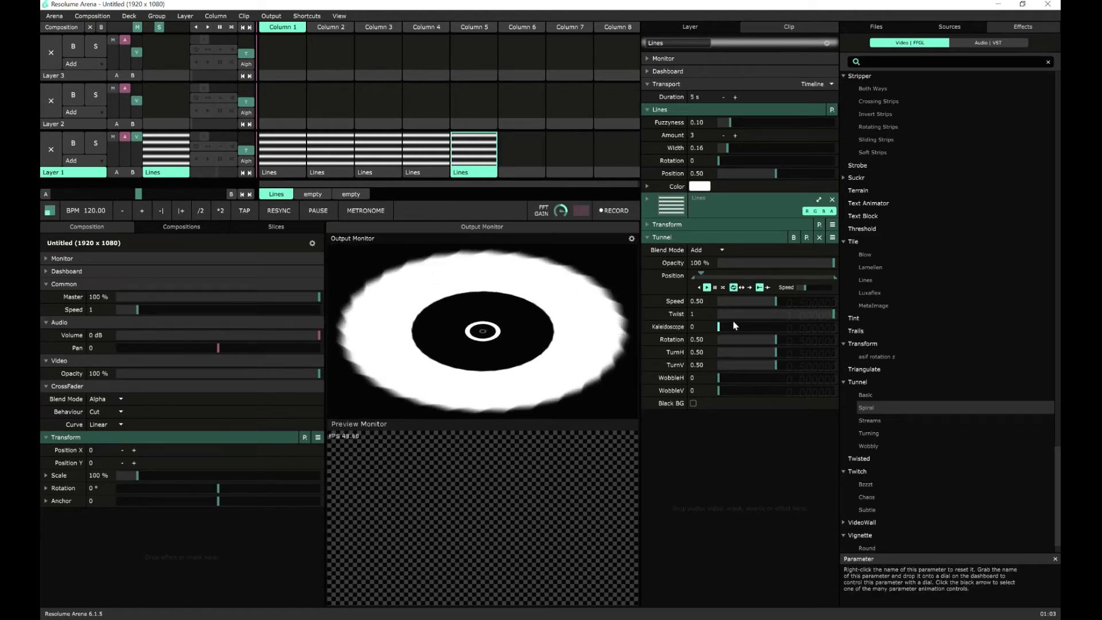
- Set the Tunnel's Twist to 0.02 and Rotation to 0, and try TurnH at 0.77 and TurnV at 0.78 before returning both to 0.50
left_click(763, 304)
left_click_drag(757, 305, 830, 362)
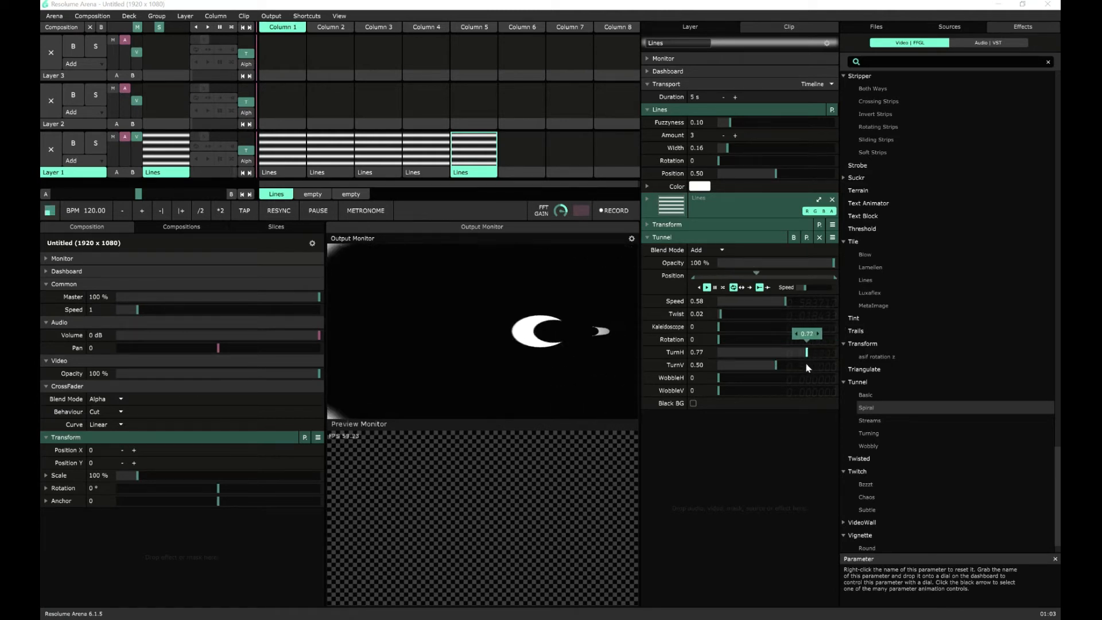
left_click_drag(763, 368, 750, 368)
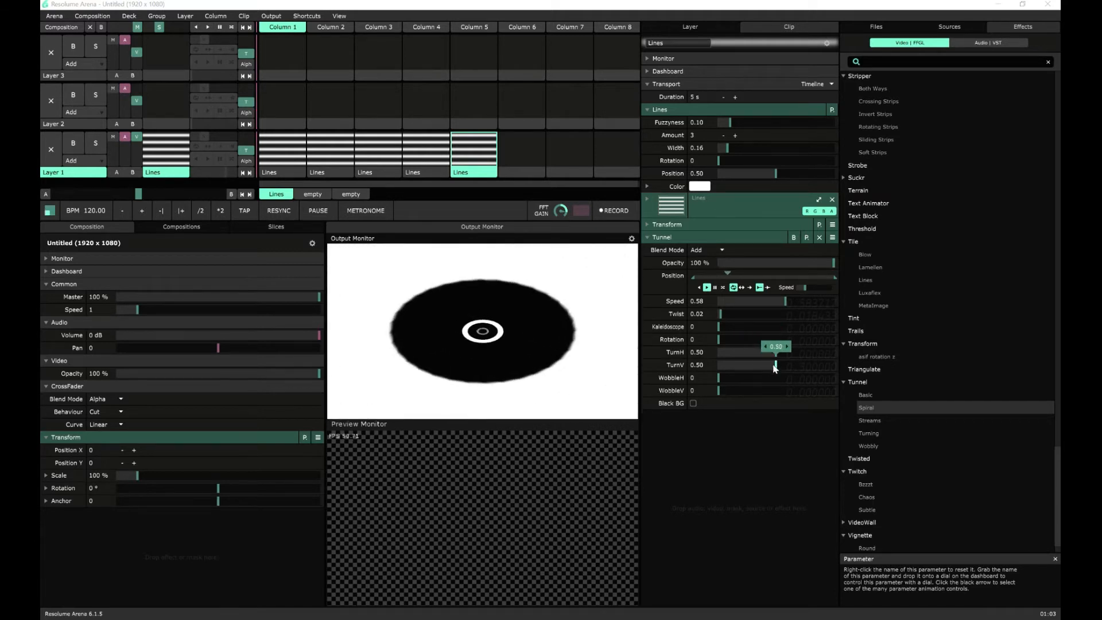
left_click_drag(730, 377, 736, 377)
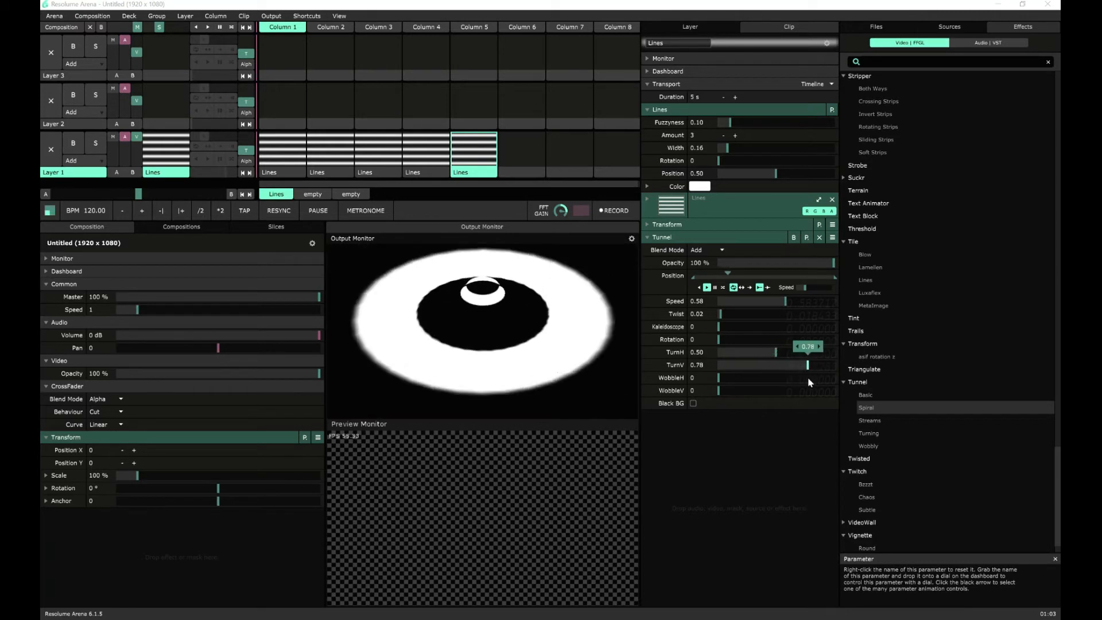
left_click(777, 365)
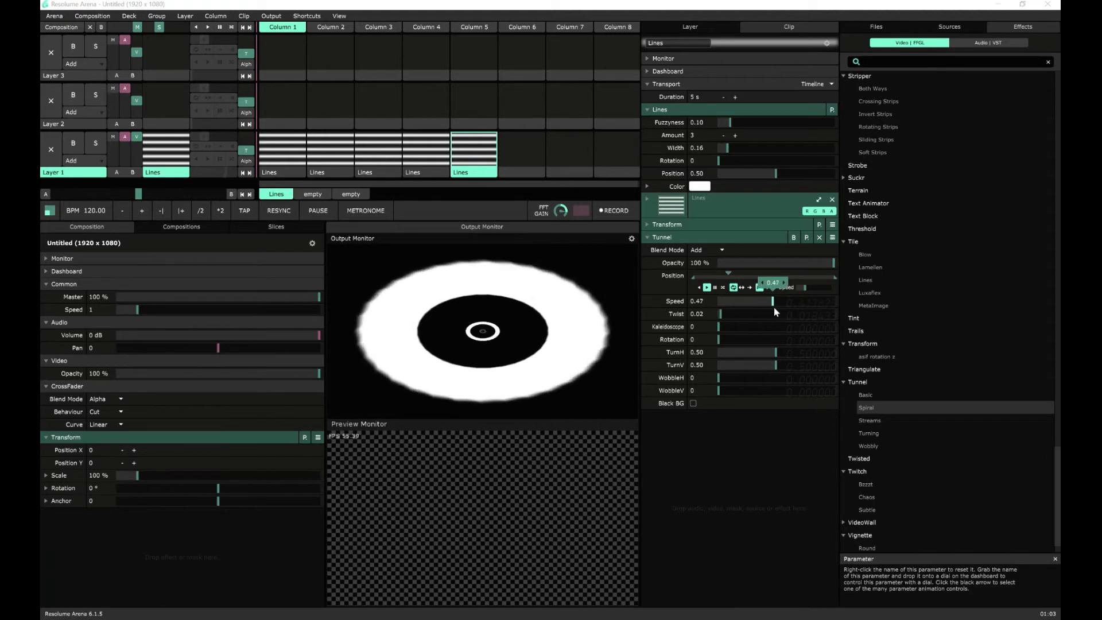
- Try a Tunnel Speed of 0.67, then settle on Speed 0.56, Kaleidoscope 0 and TurnV 0.34
left_click_drag(774, 307, 793, 311)
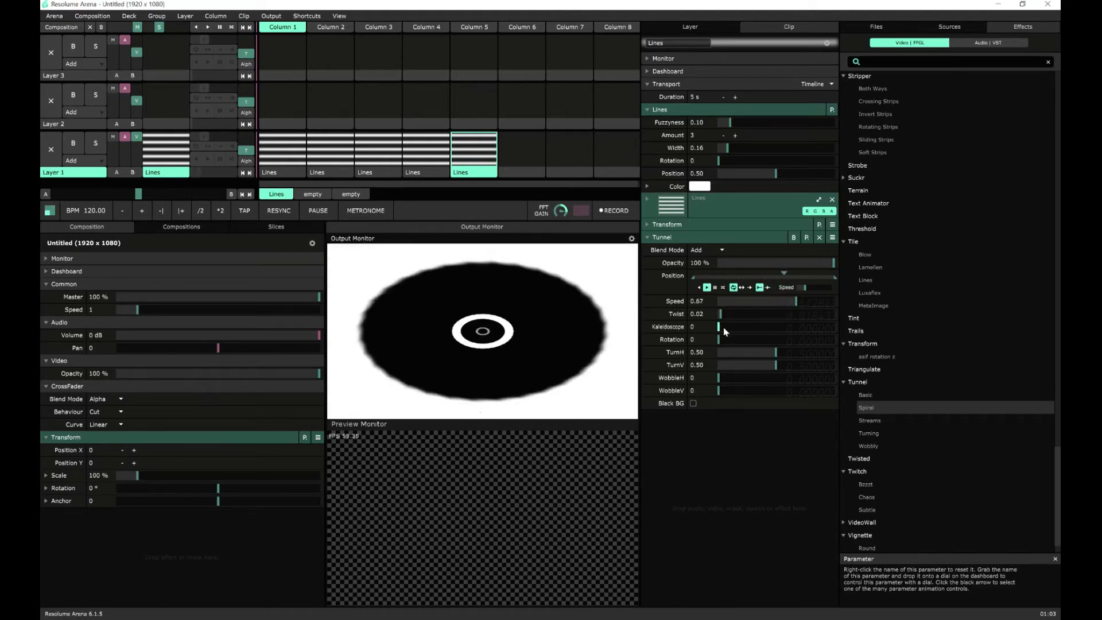
left_click_drag(740, 330, 715, 329)
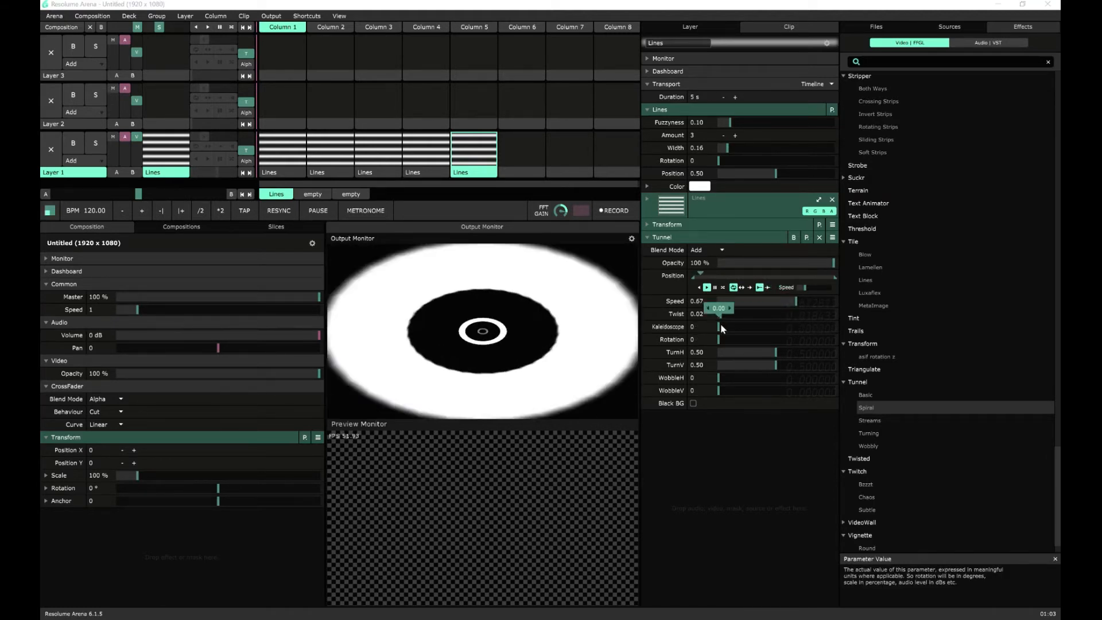
mouse_move(774, 299)
left_mouse_down()
mouse_move(765, 302)
mouse_move(784, 303)
left_mouse_up()
mouse_move(776, 365)
left_mouse_down()
mouse_move(791, 367)
mouse_move(758, 372)
left_mouse_up()
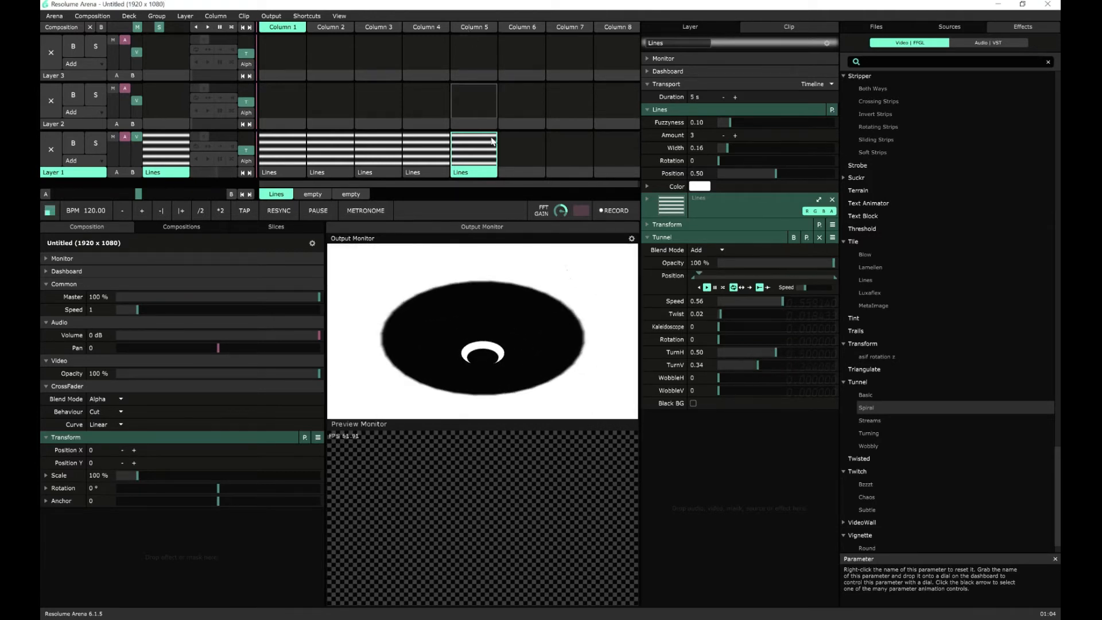
left_click(480, 177)
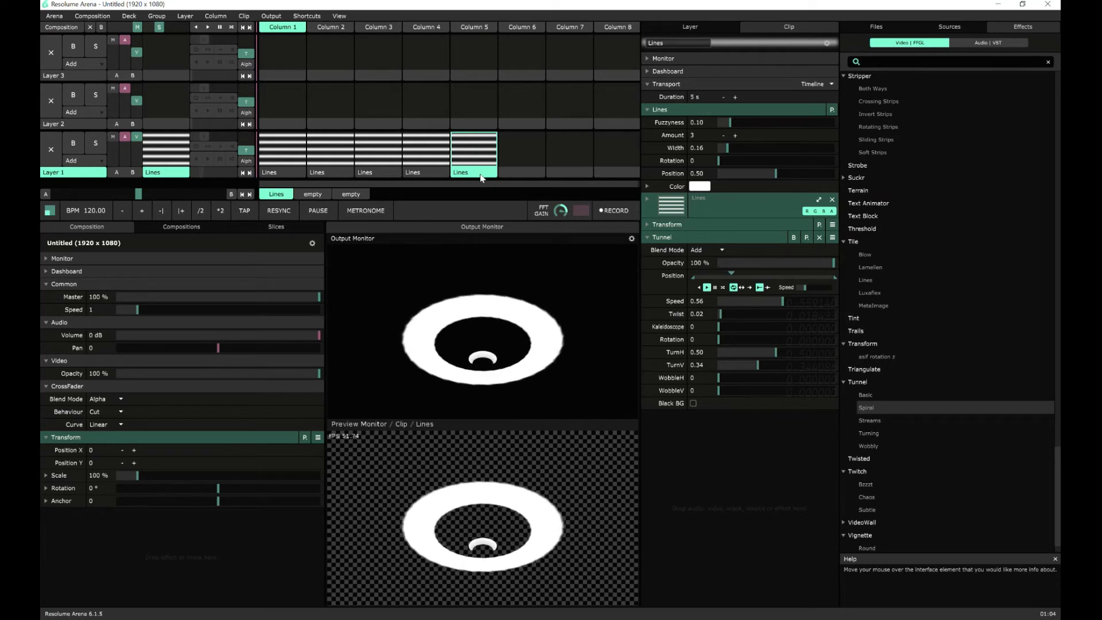
right_click(487, 173)
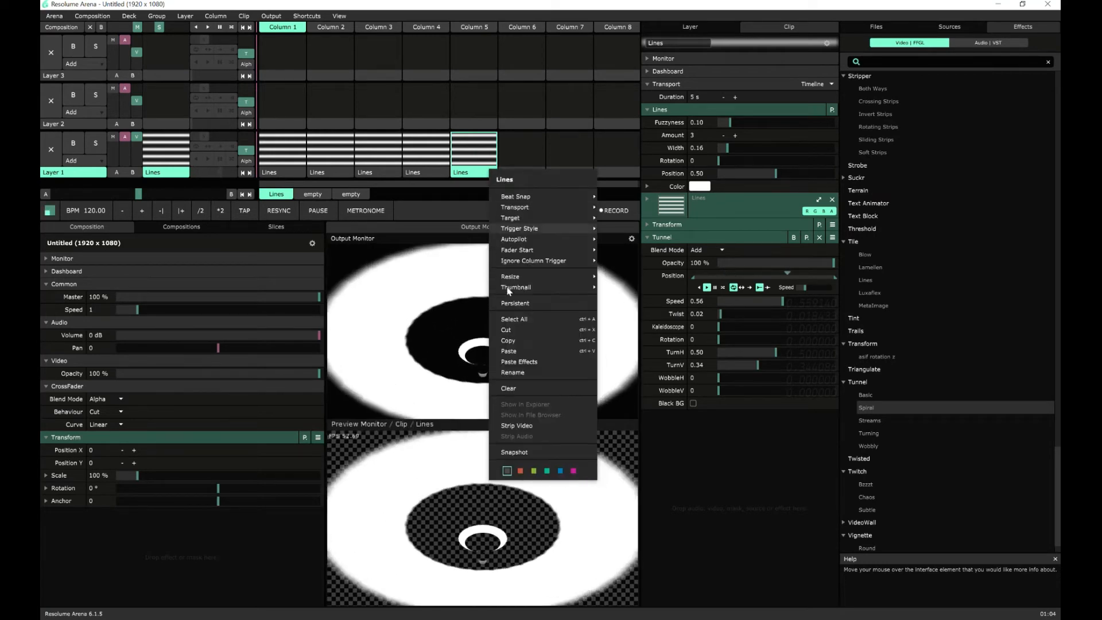
left_click(527, 340)
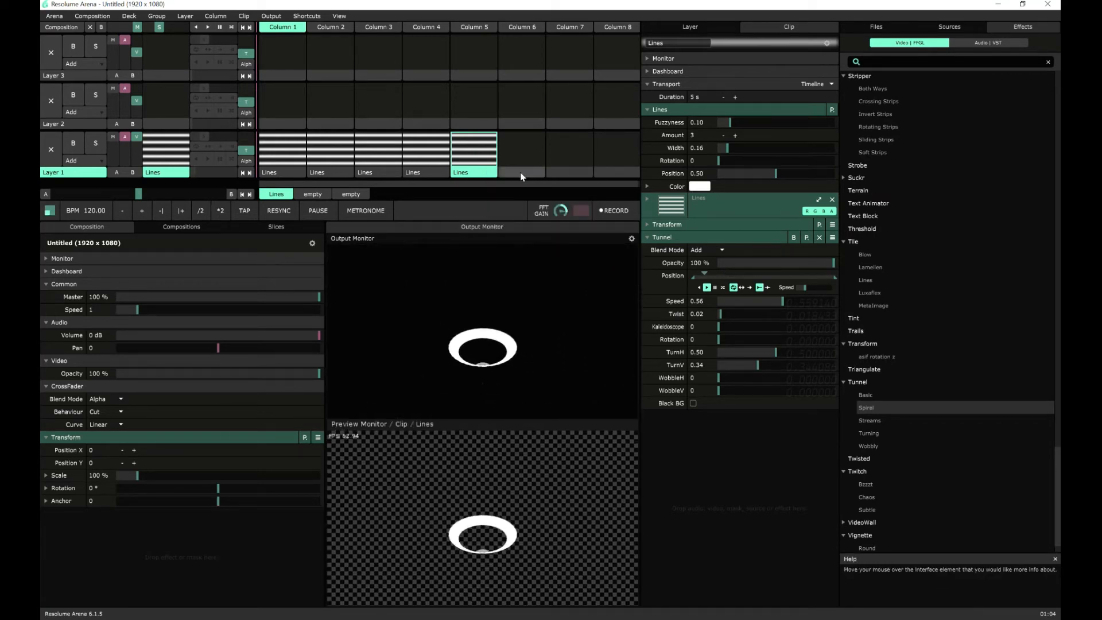
right_click(520, 172)
left_click(540, 354)
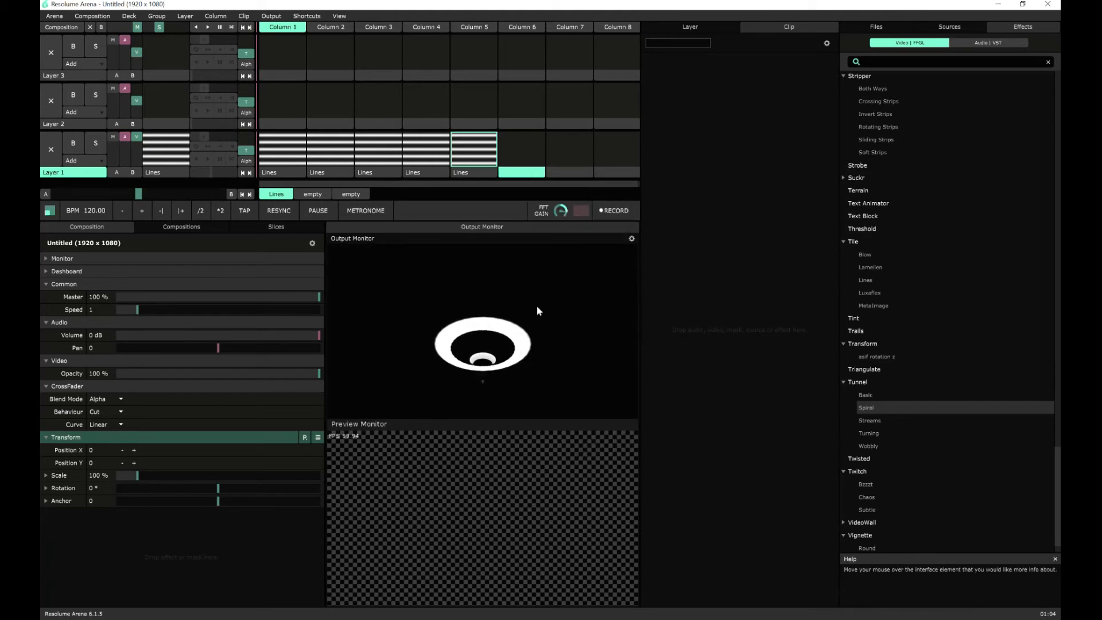
left_click(523, 168)
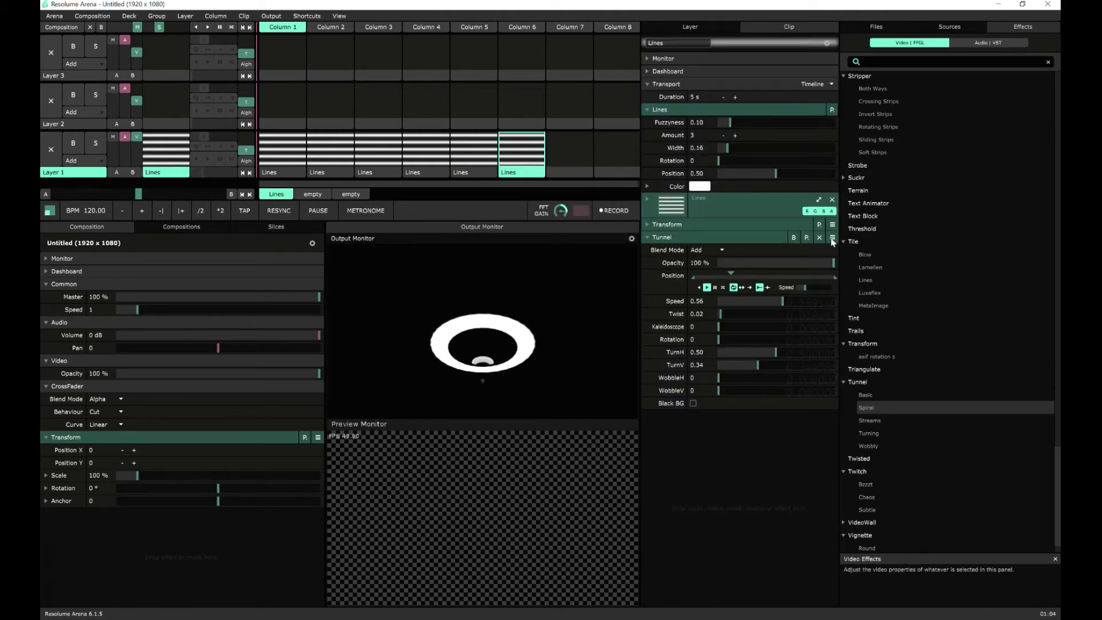
key("Delete")
- Copy the Column 1 clip with its PolarKaleido effect into Layer 1, Column 6, and trigger the copy
right_click(281, 172)
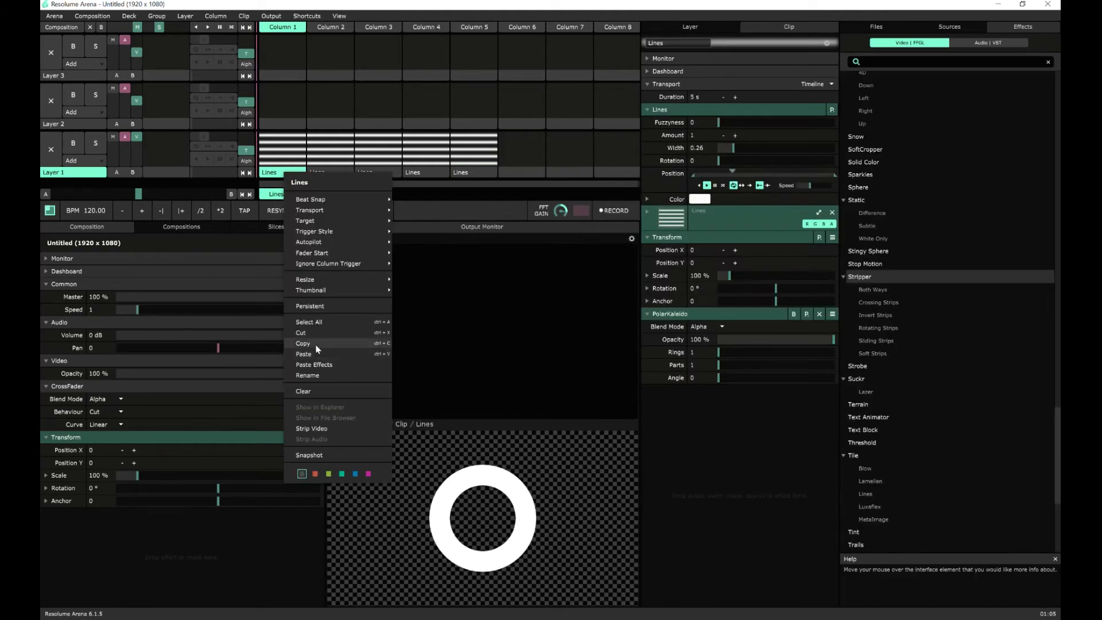
left_click(316, 351)
right_click(508, 172)
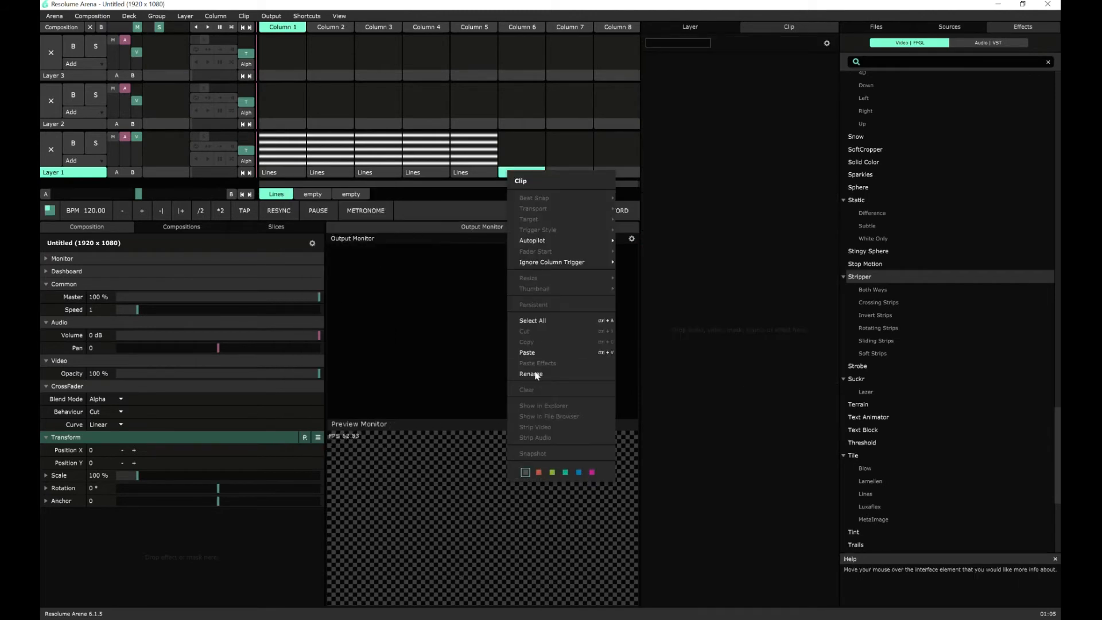
left_click(539, 356)
left_click(522, 155)
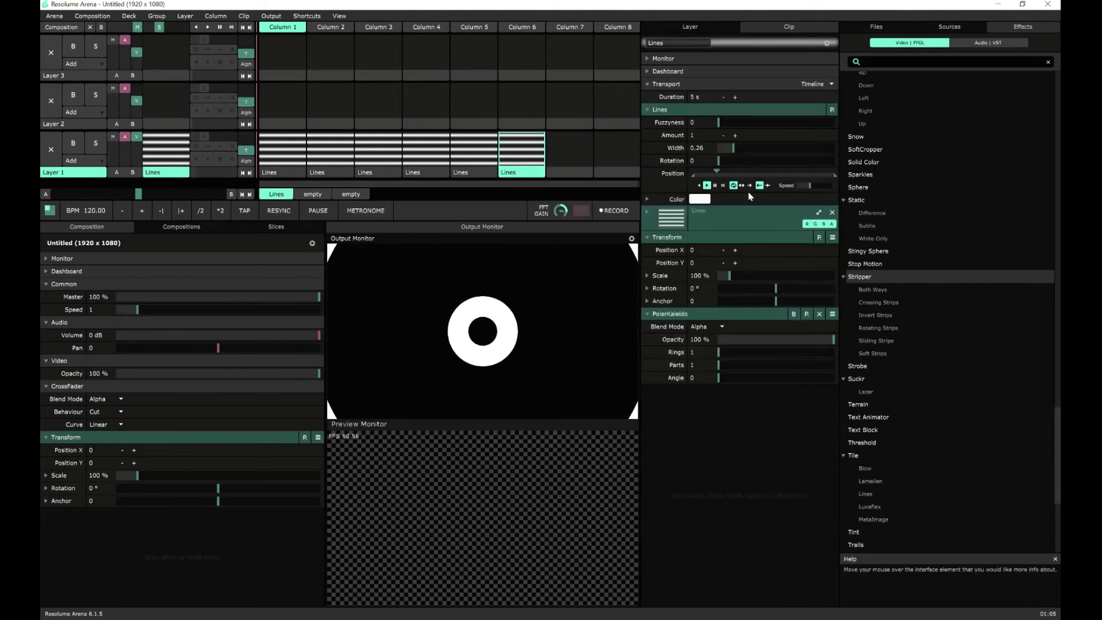
- Browse the video effects and preview the Tunnel presets, including Basic and Turning, and the Twisted effect on the Column 6 clip
scroll(904, 431, "down", 5)
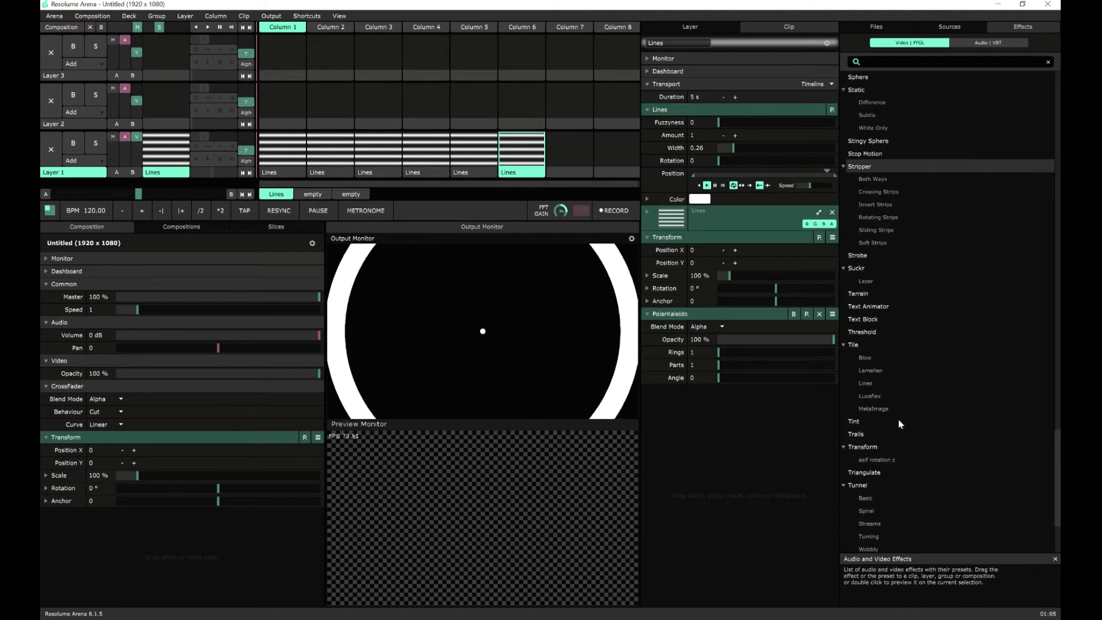
scroll(890, 413, "down", 5)
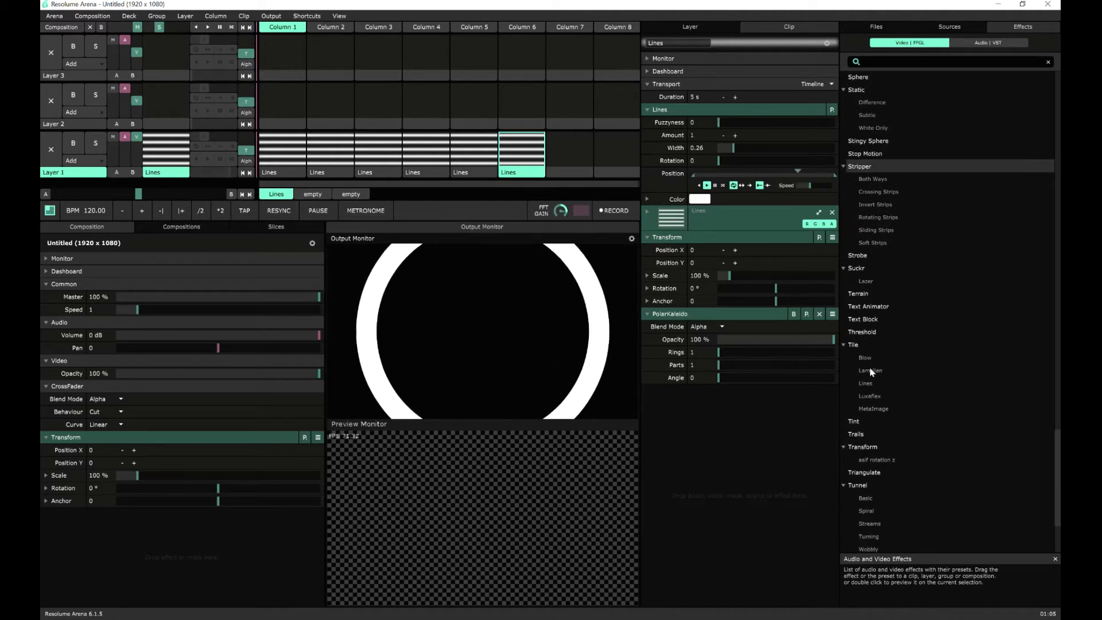
left_click(866, 387)
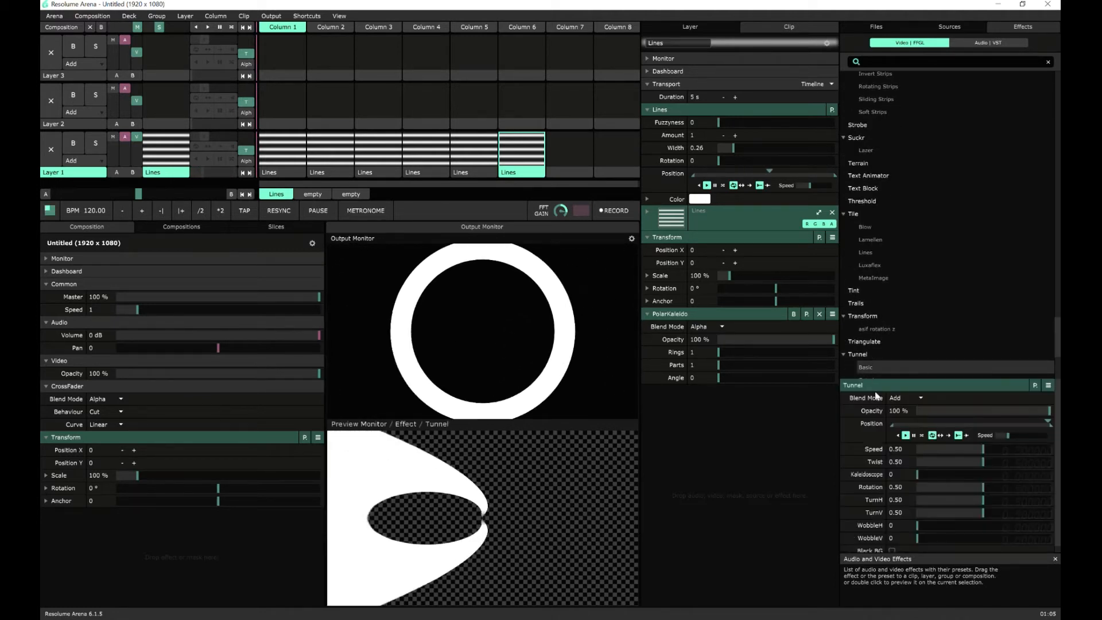
left_click(895, 368)
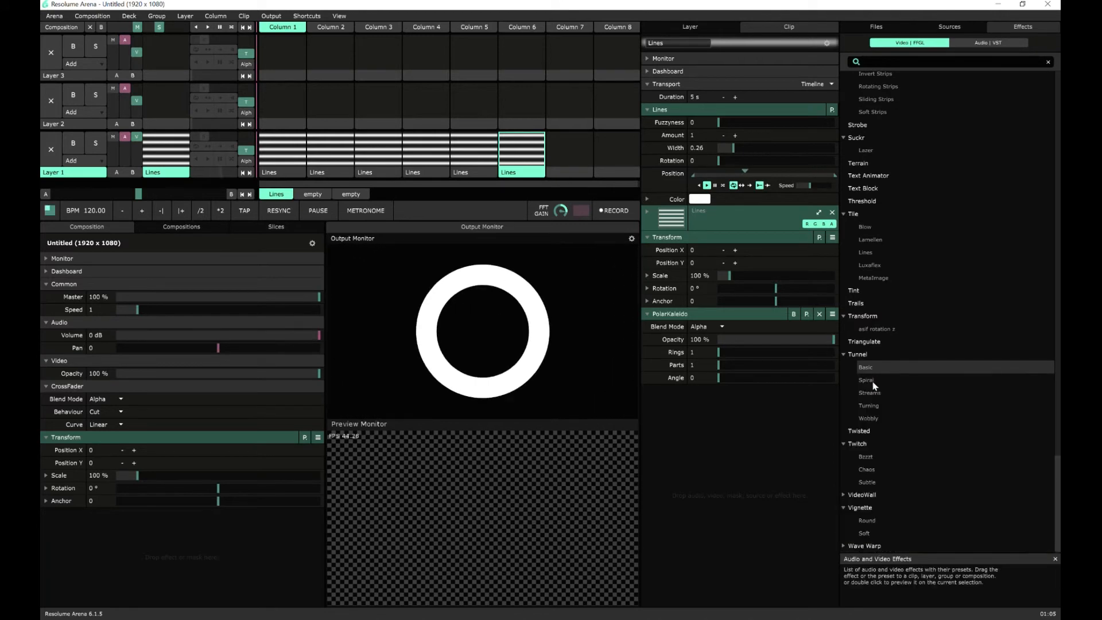
left_click(869, 387)
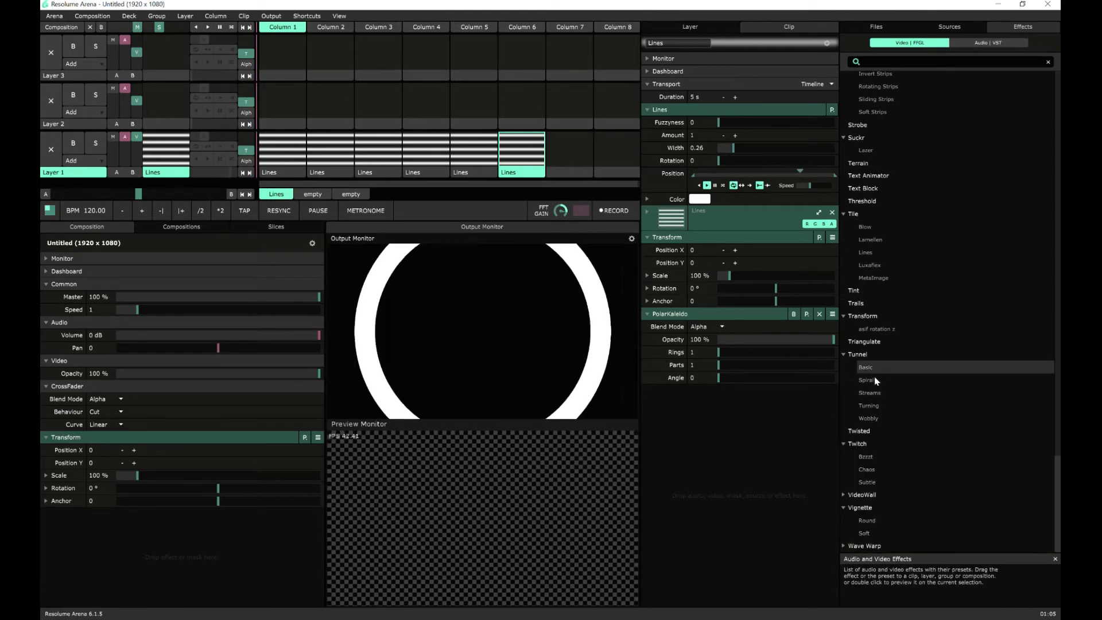
left_click(874, 405)
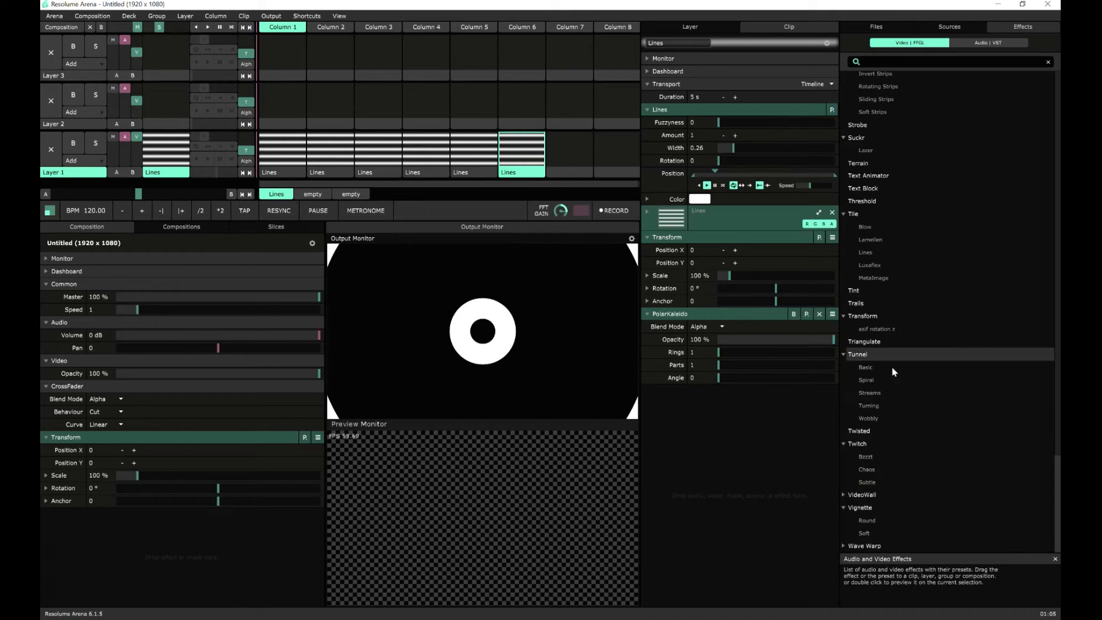
left_click(868, 418)
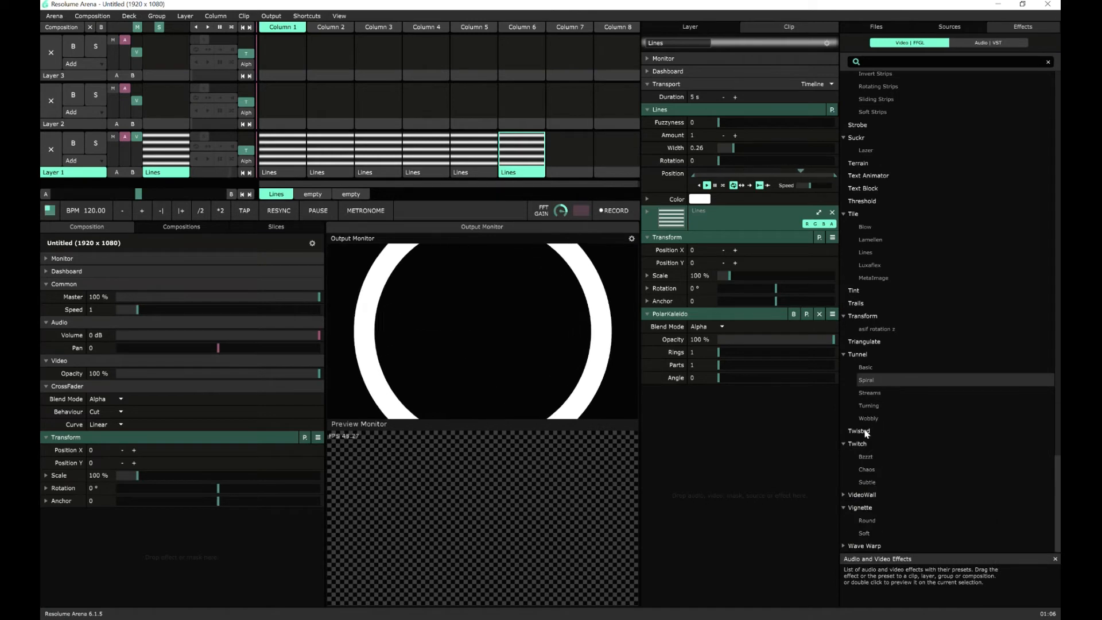
double_click(873, 428)
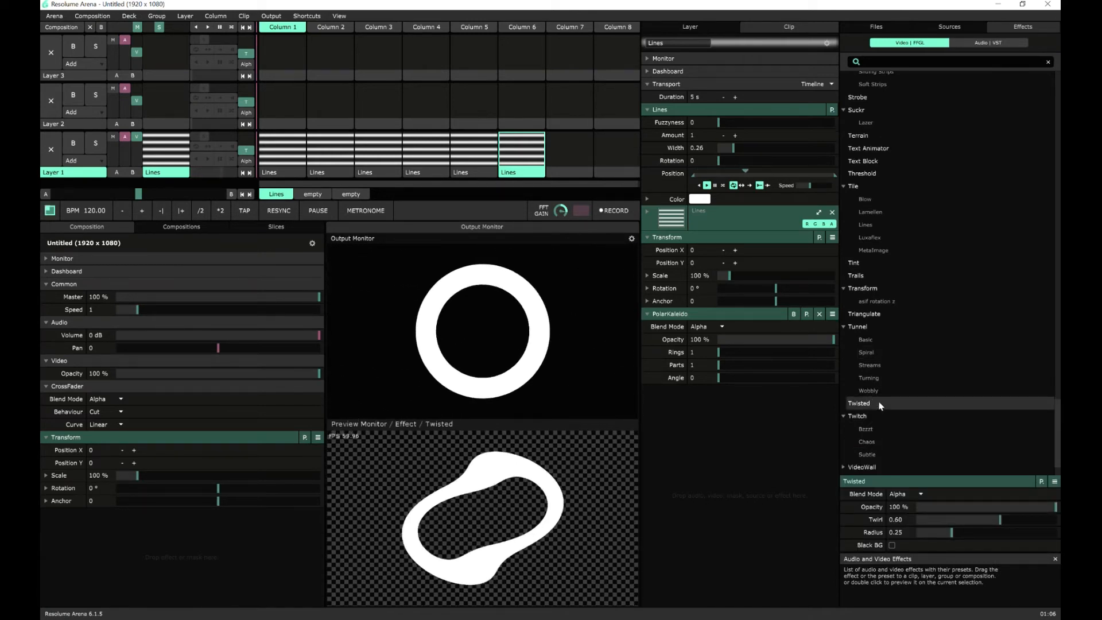
double_click(869, 404)
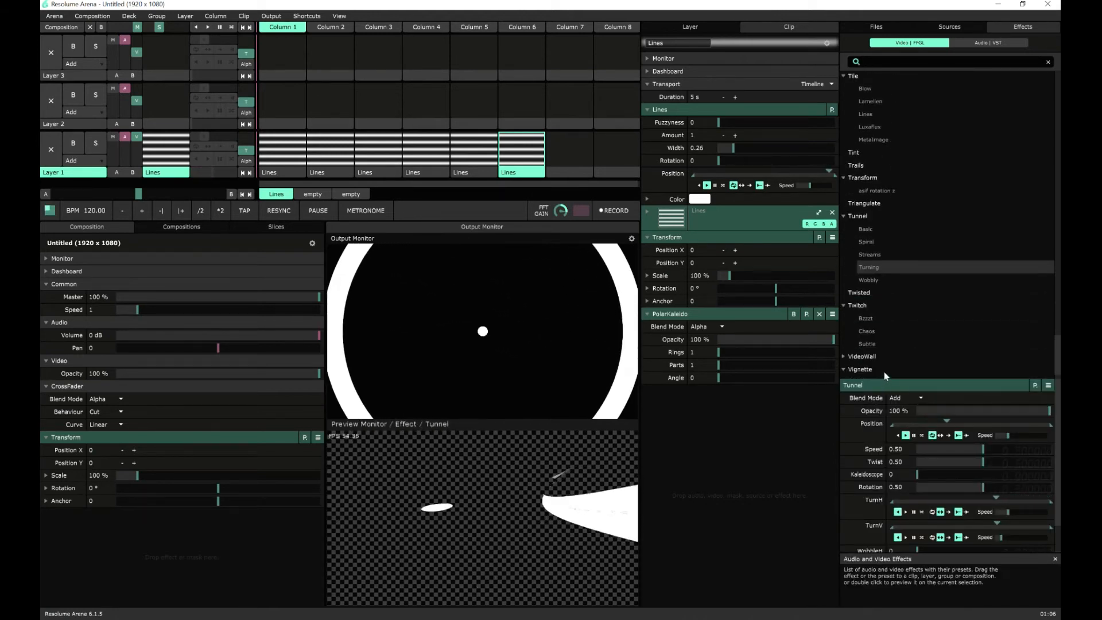
- Preview the Twitch effect's Bzzt and Chaos presets and the Vignette effect on the Column 6 clip
double_click(864, 262)
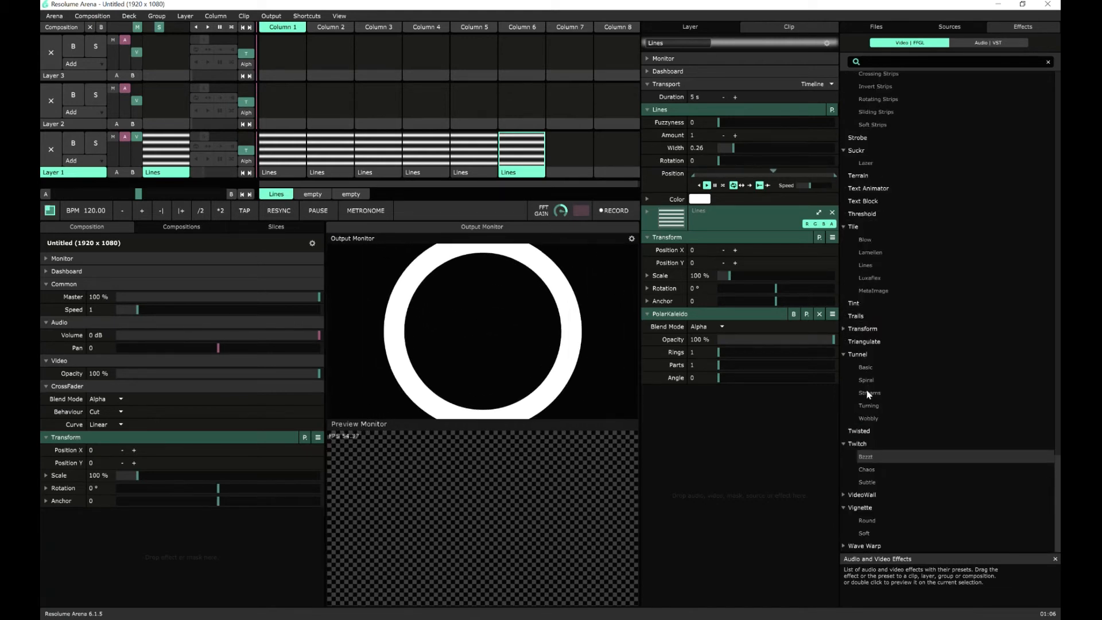
double_click(866, 470)
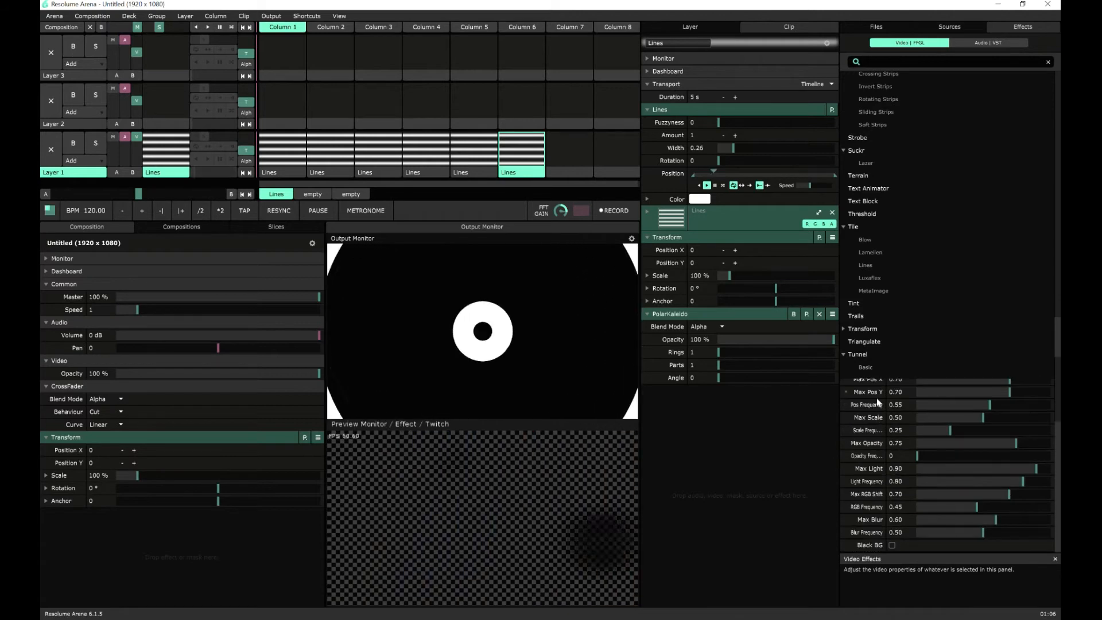
scroll(862, 369, "down", 3)
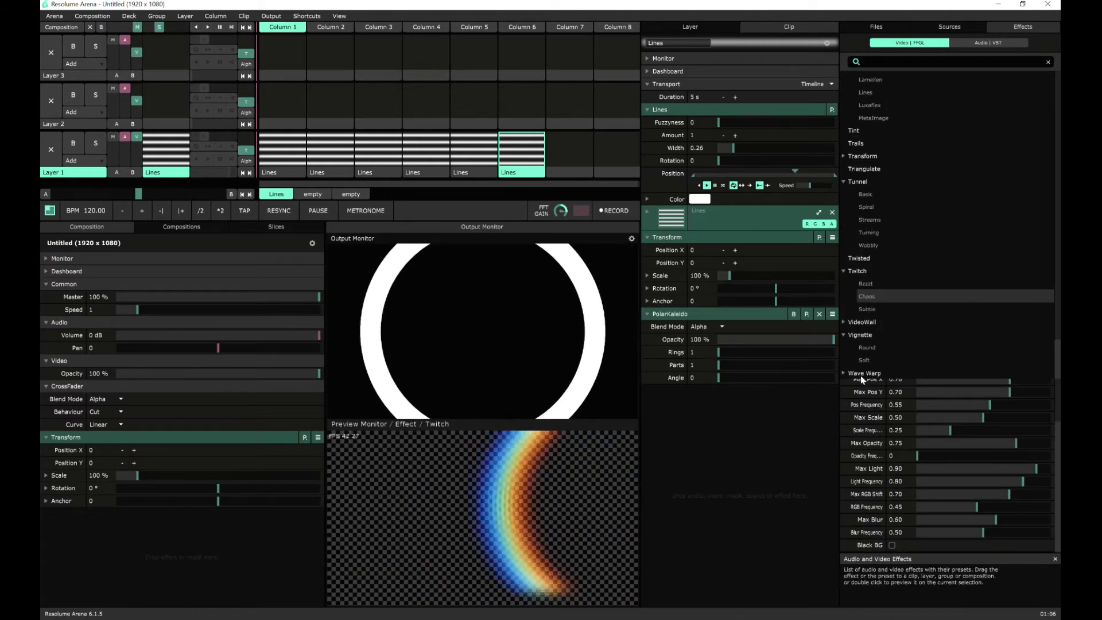
scroll(862, 377, "up", 3)
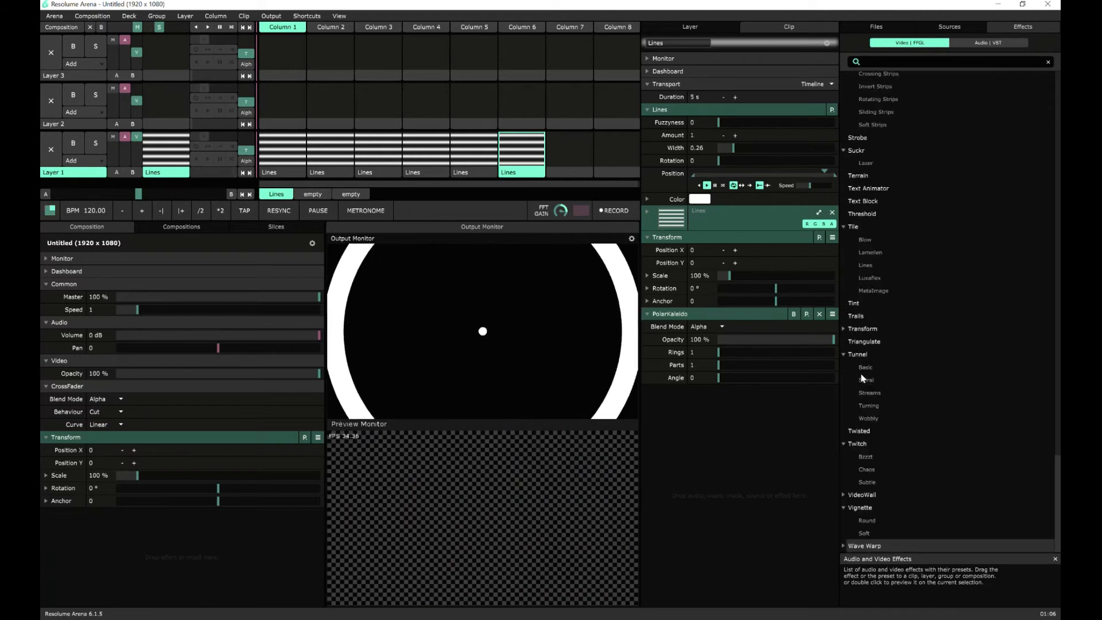
double_click(859, 508)
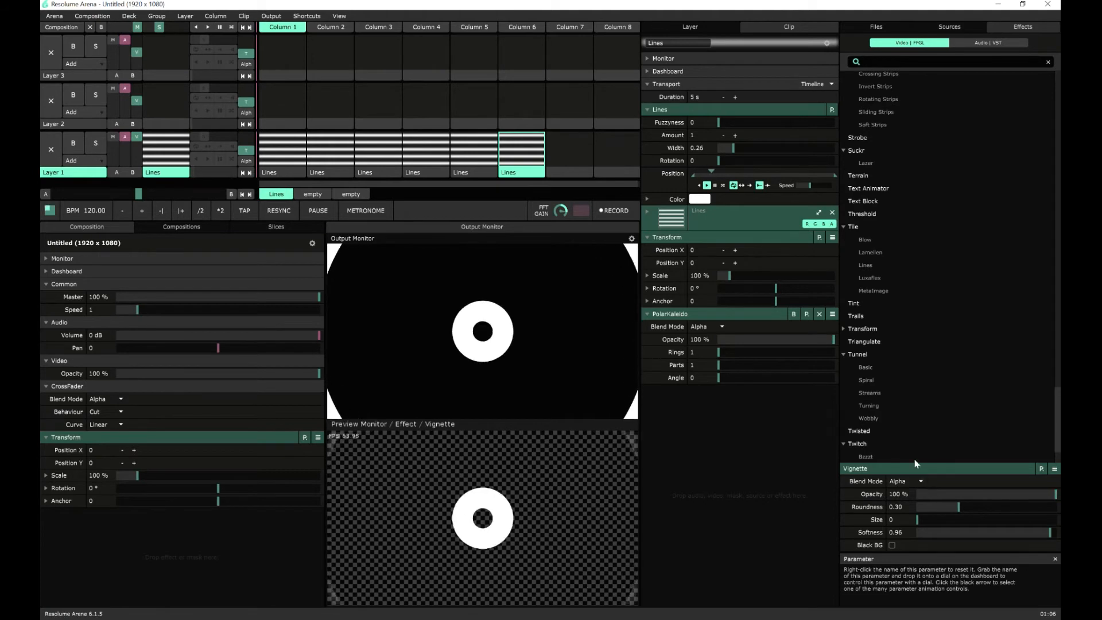
scroll(914, 436, "down", 3)
scroll(895, 442, "up", 3)
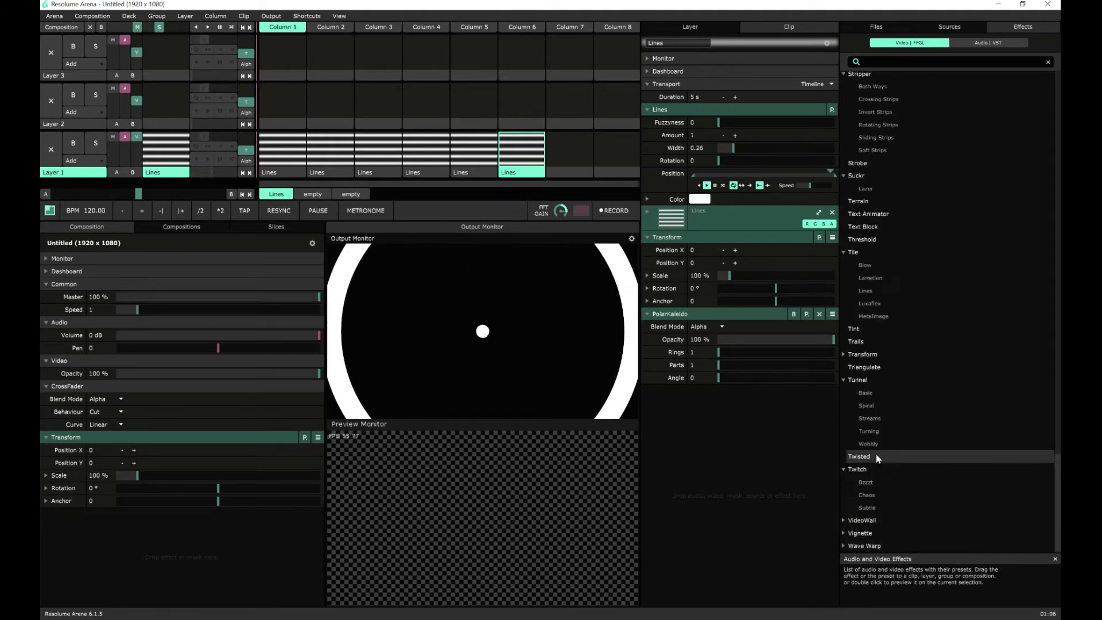
- Preview the Twisted, Terrain and Strobe effects on the Column 6 clip
double_click(876, 455)
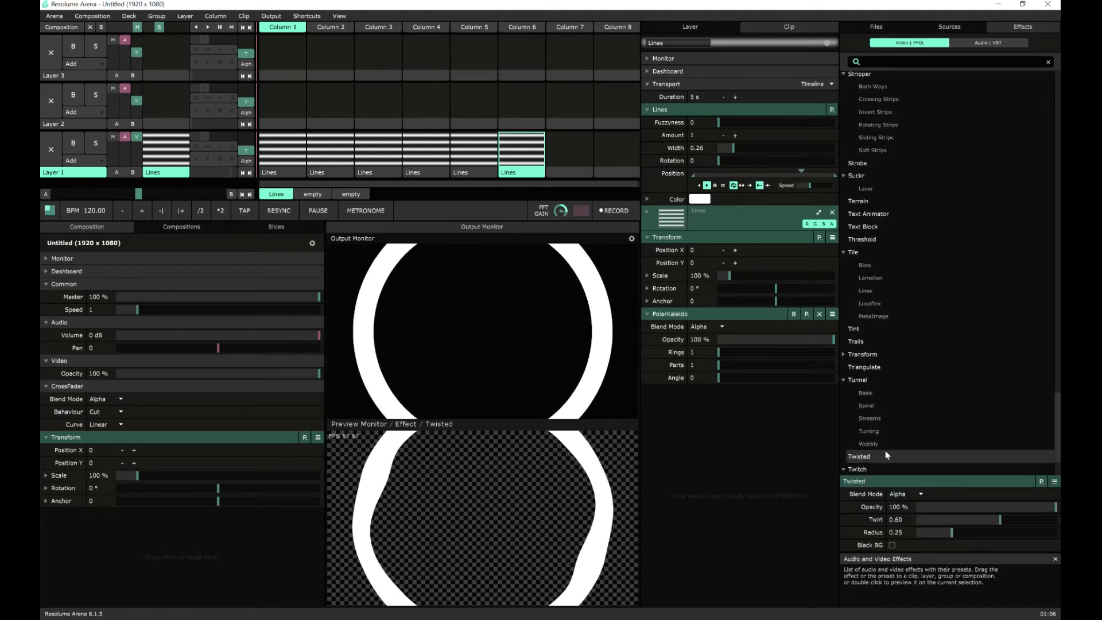
scroll(888, 439, "down", 2)
scroll(872, 373, "up", 4)
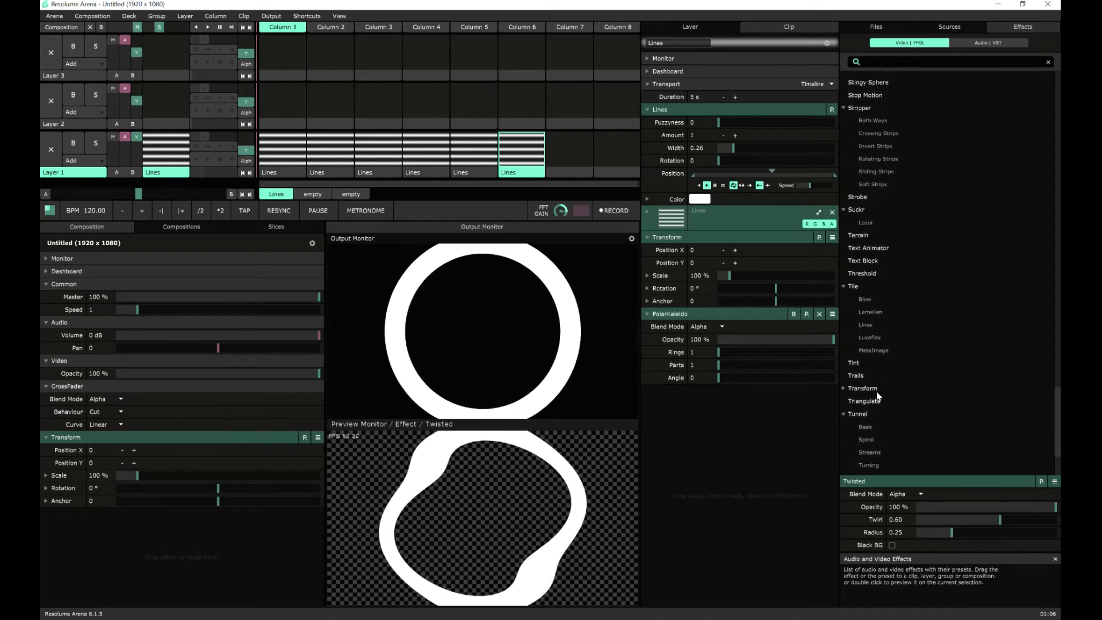
double_click(859, 263)
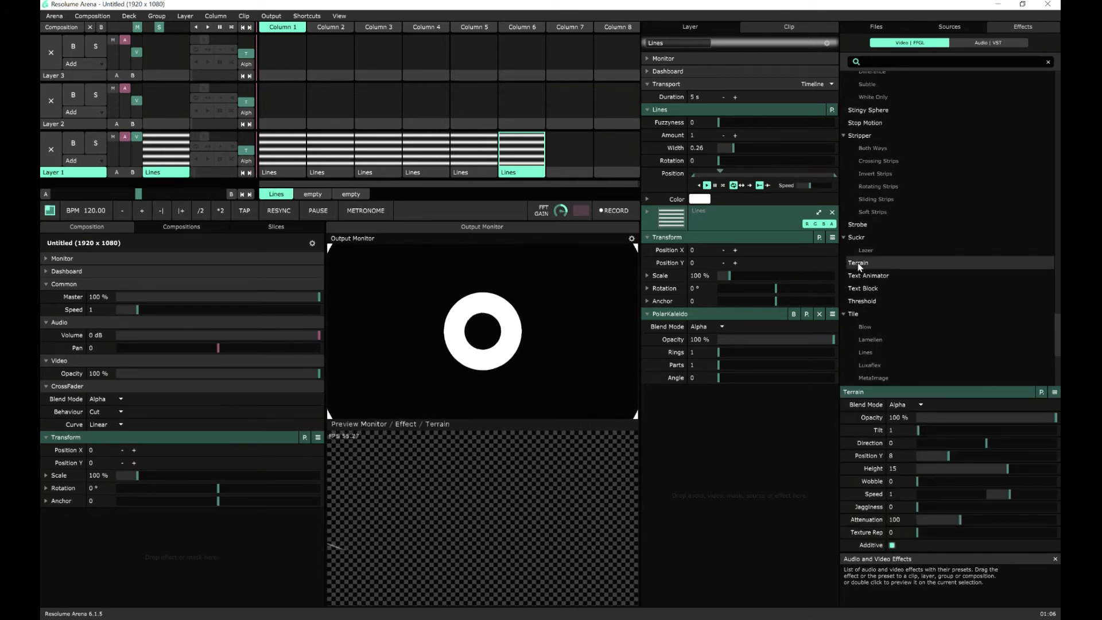
scroll(860, 265, "up", 2)
left_click(858, 286)
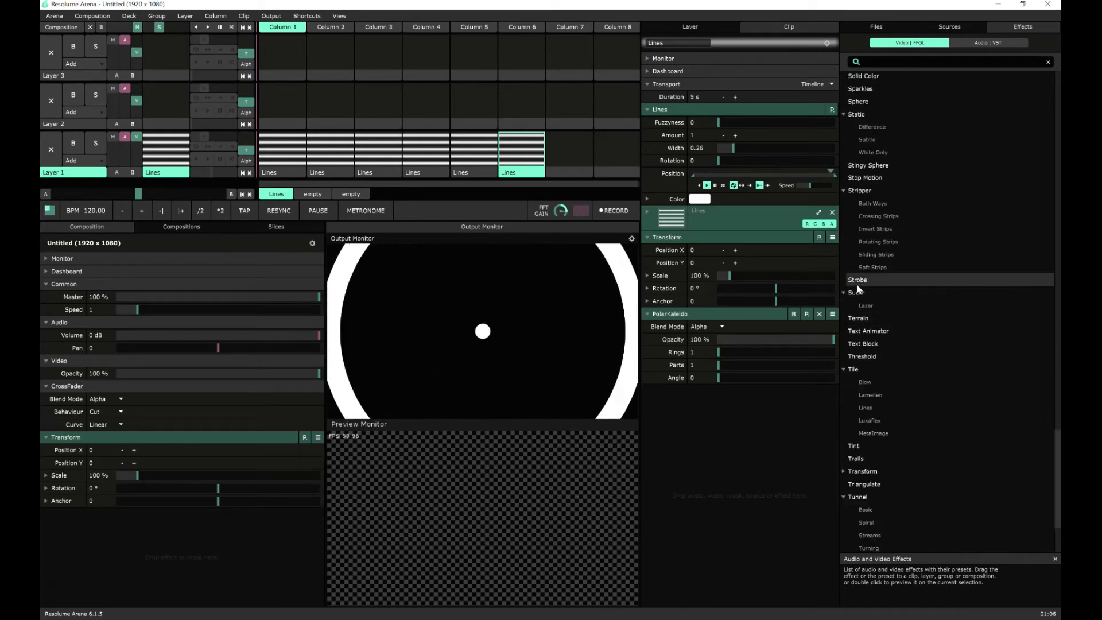
double_click(858, 281)
scroll(859, 281, "up", 3)
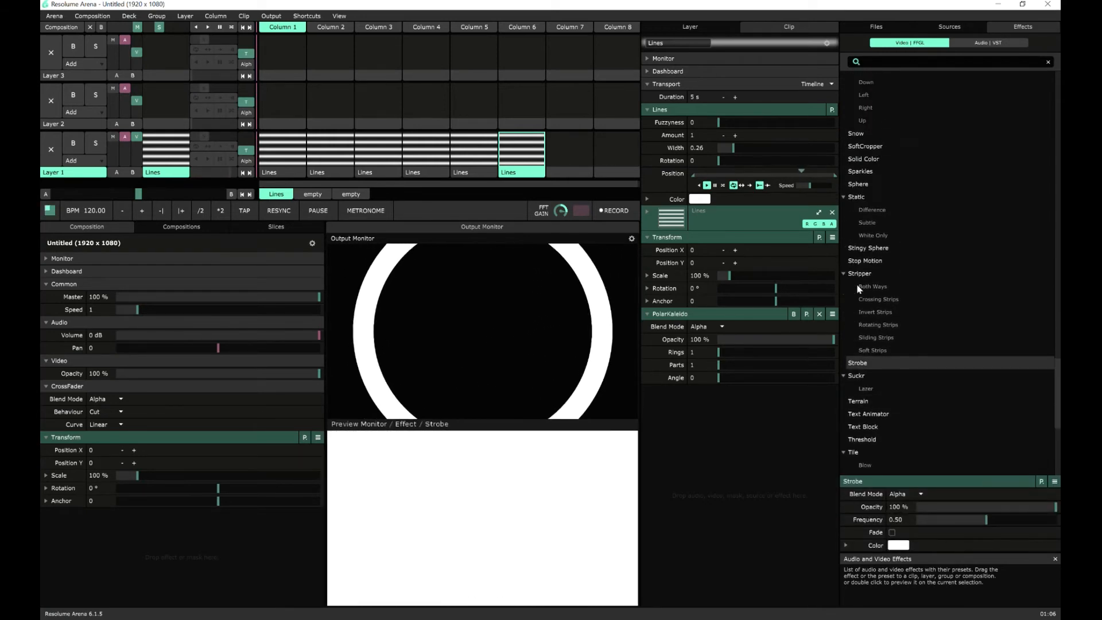
- Preview the Stop Motion, Stingy Sphere and Static effects on the Column 6 clip
double_click(868, 261)
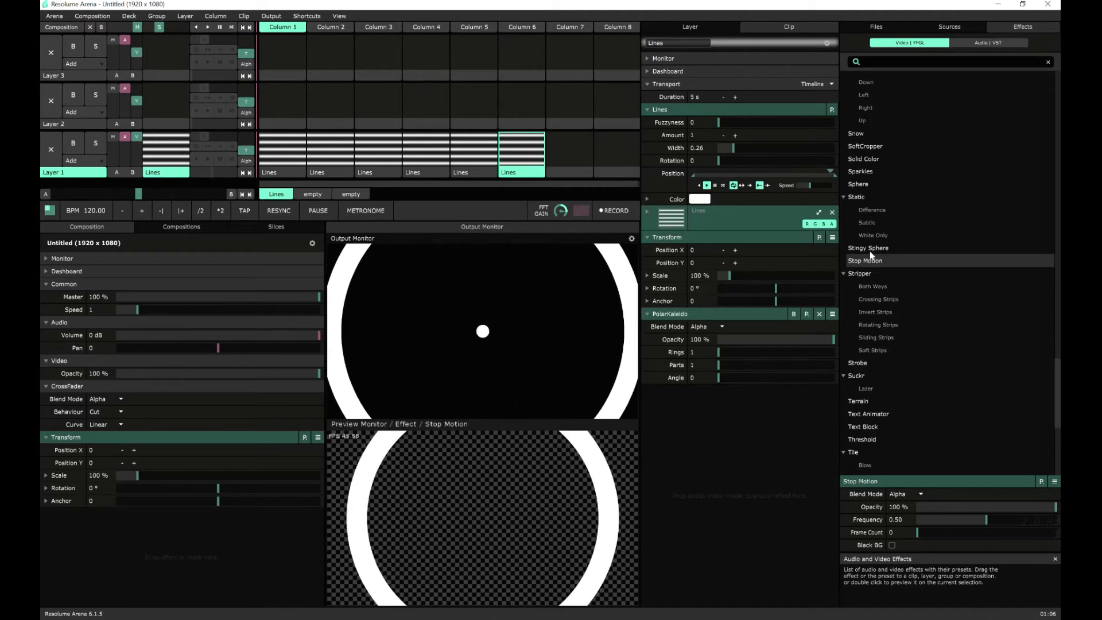
left_click(870, 251)
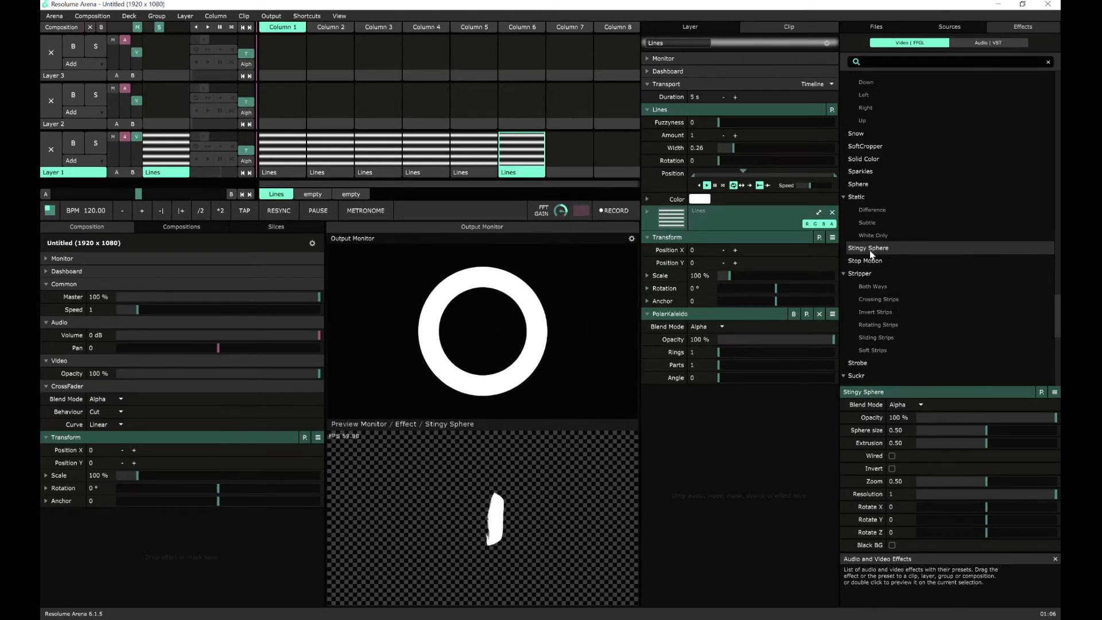
left_click(857, 198)
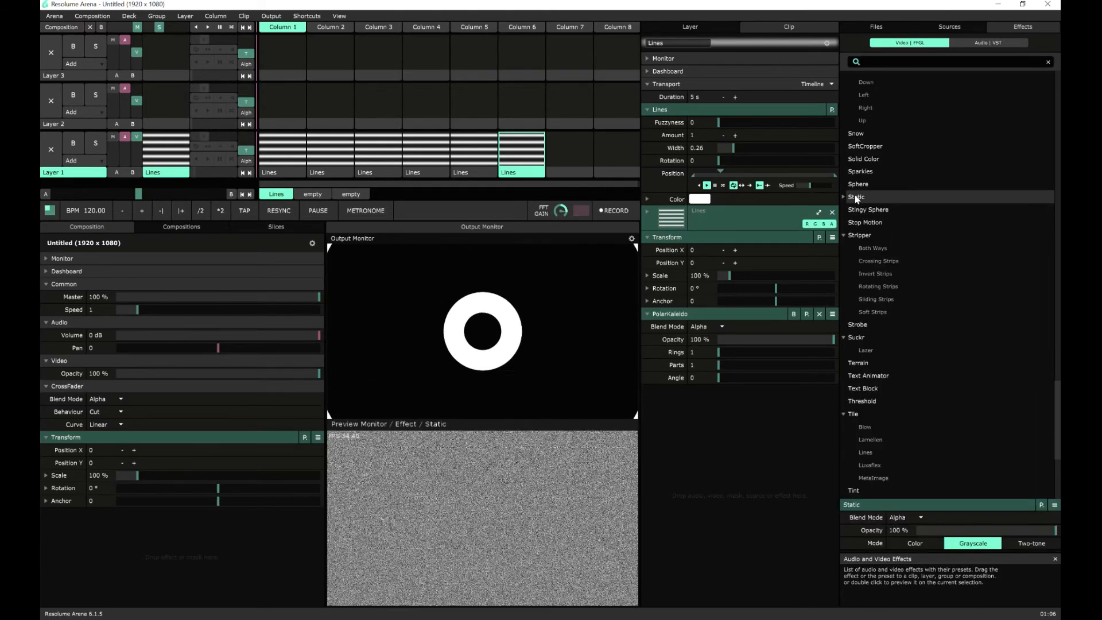
scroll(853, 243, "up", 3)
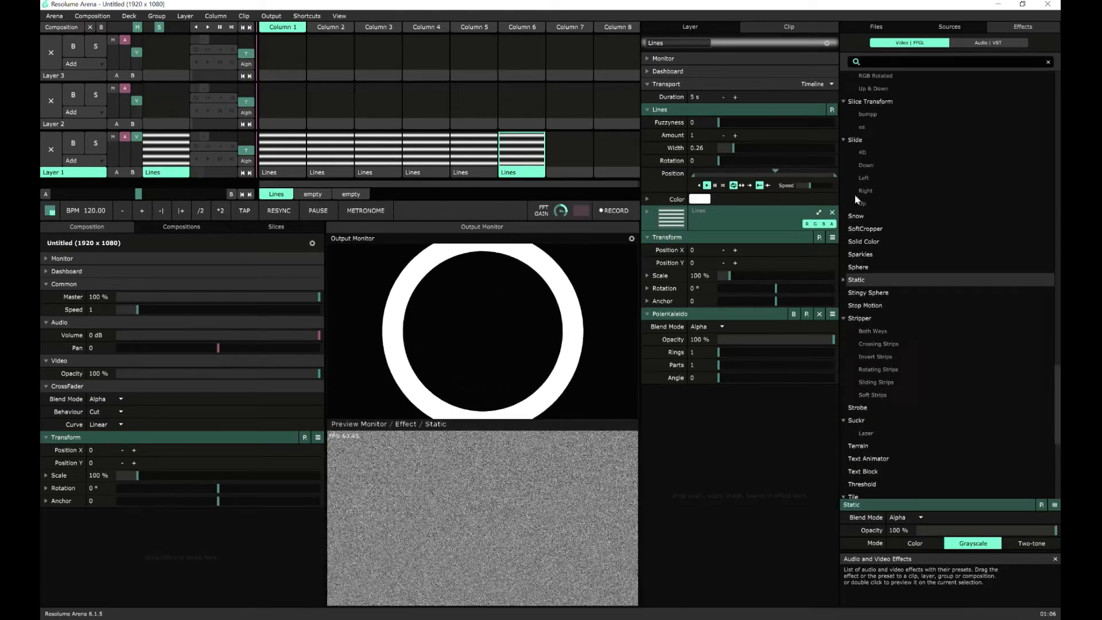
- Preview the Sphere, Sparkles, Solid Color, SoftCropper and Snow effects on the Column 6 clip
left_click(855, 267)
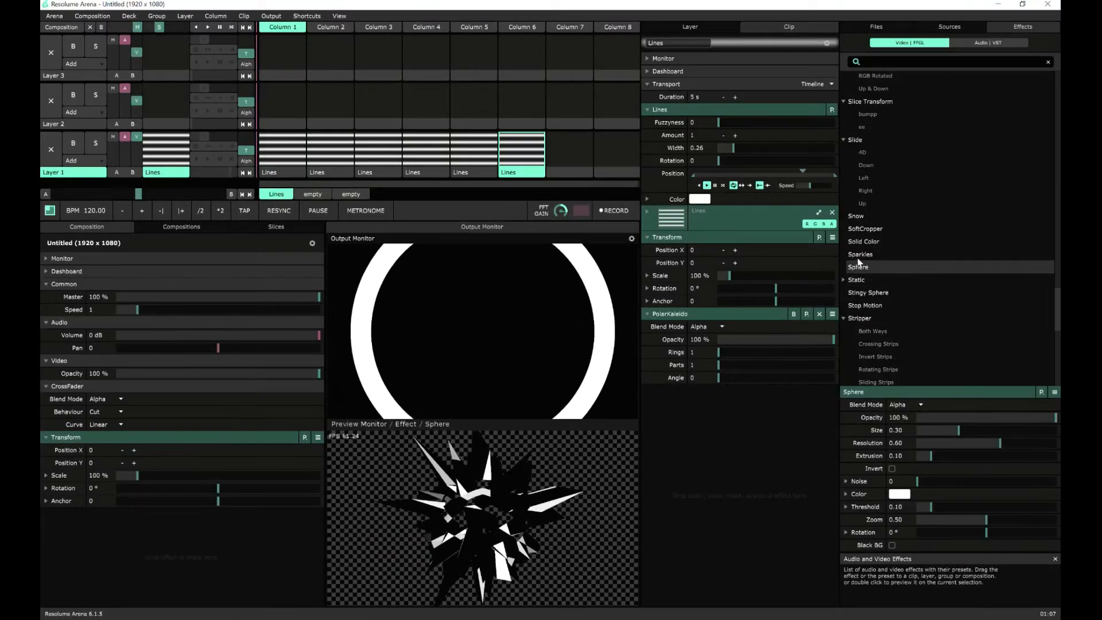
left_click(859, 256)
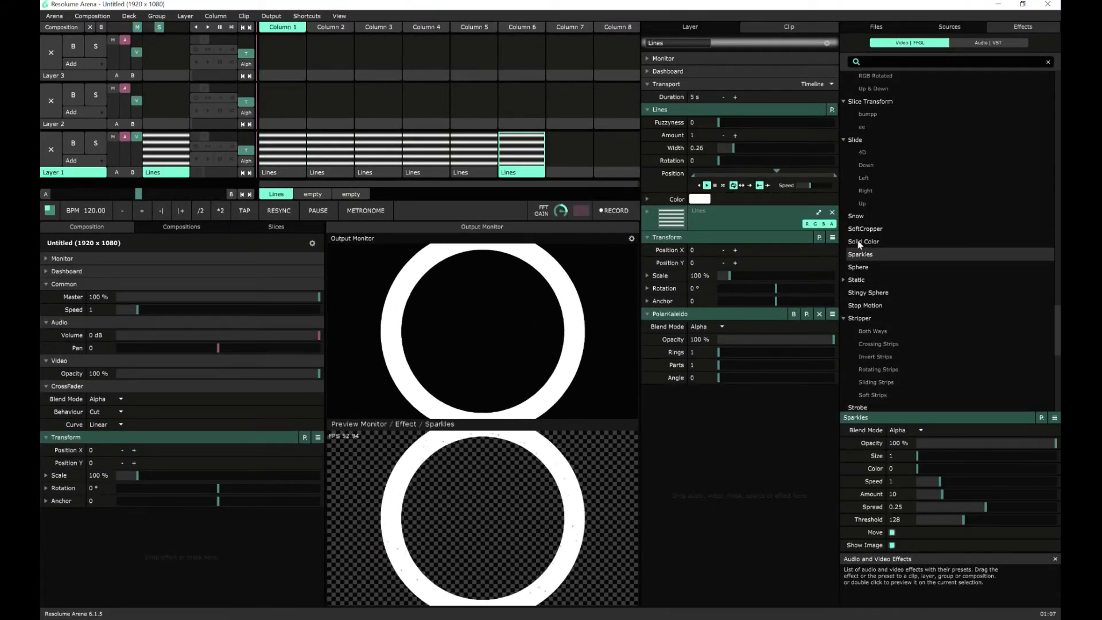
left_click(860, 241)
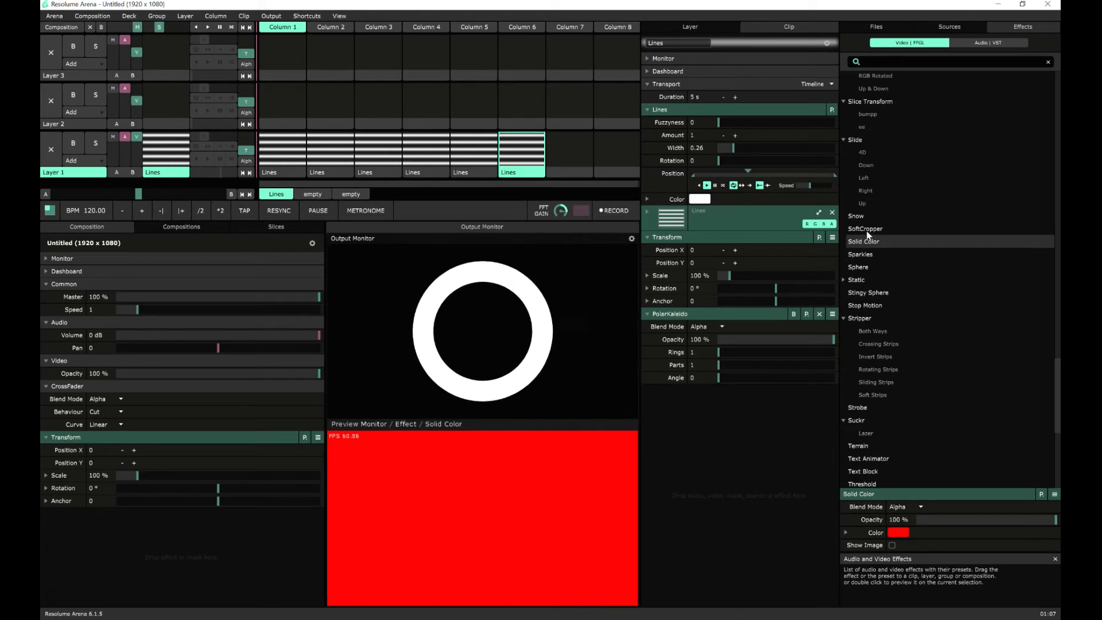
left_click(866, 229)
left_click(859, 217)
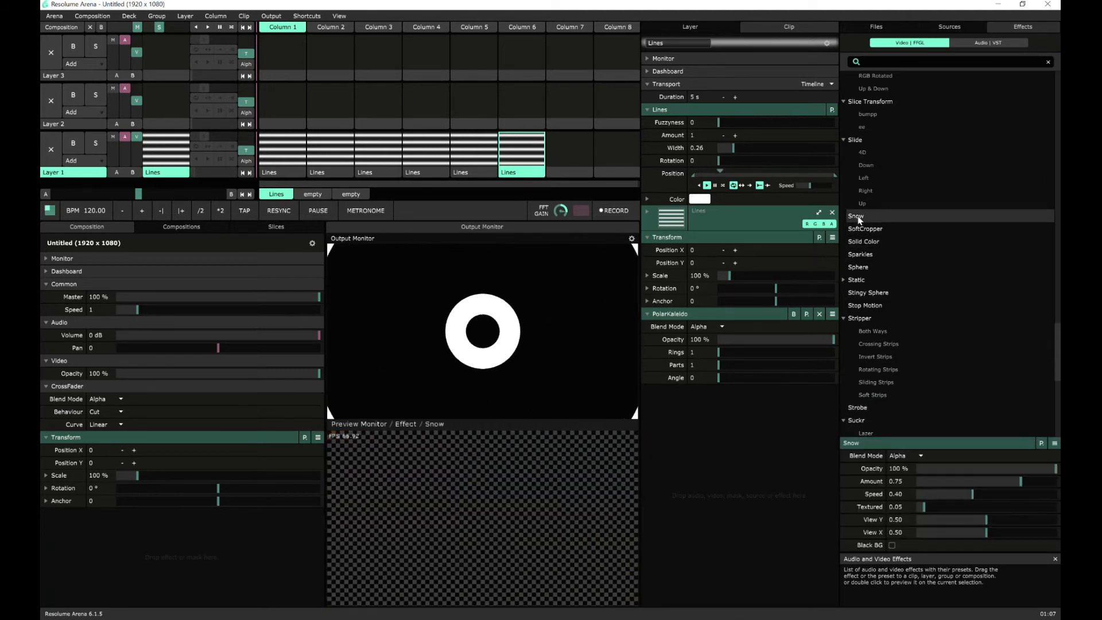
- Preview the Slice Transform effect and the Shift RGB presets Up & Down and RGB Rotated on the Column 6 clip
scroll(859, 219, "up", 3)
left_click(860, 215)
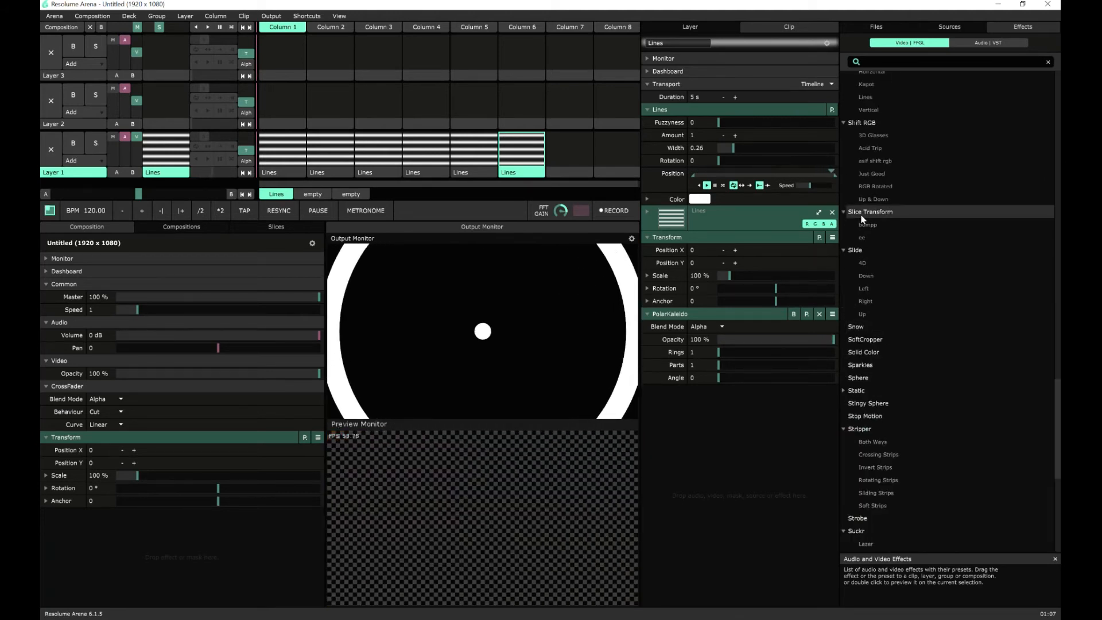
left_click(861, 215)
left_click(869, 199)
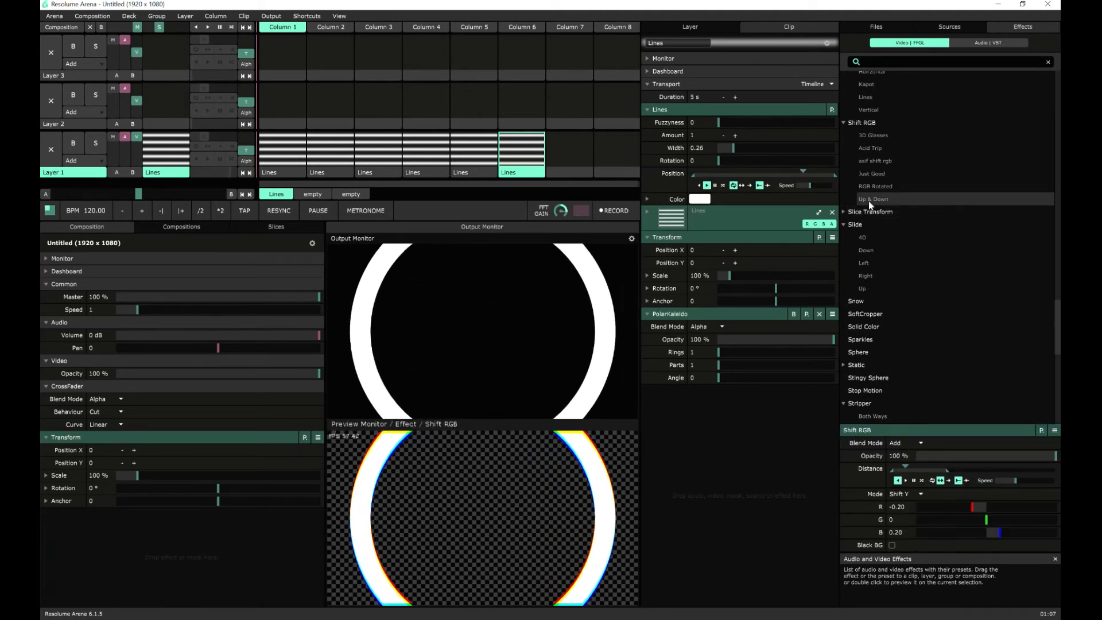
left_click(873, 186)
- Collapse the Ripples presets and preview the Reveal, Raster, Random and RadialBlur effects on the Column 6 clip
scroll(873, 190, "up", 3)
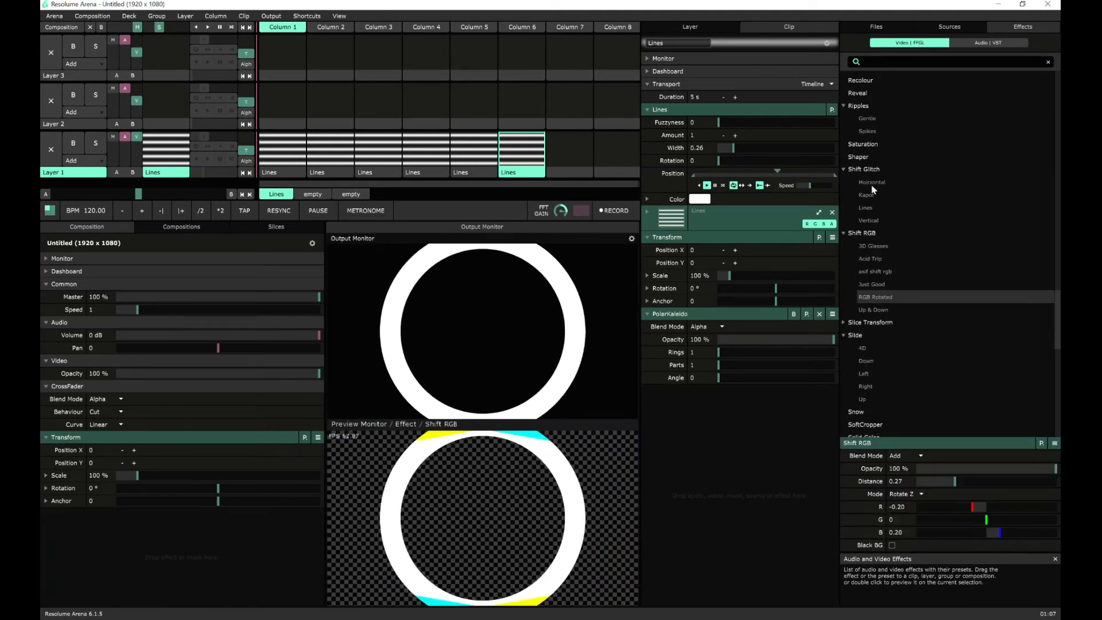
scroll(869, 190, "up", 3)
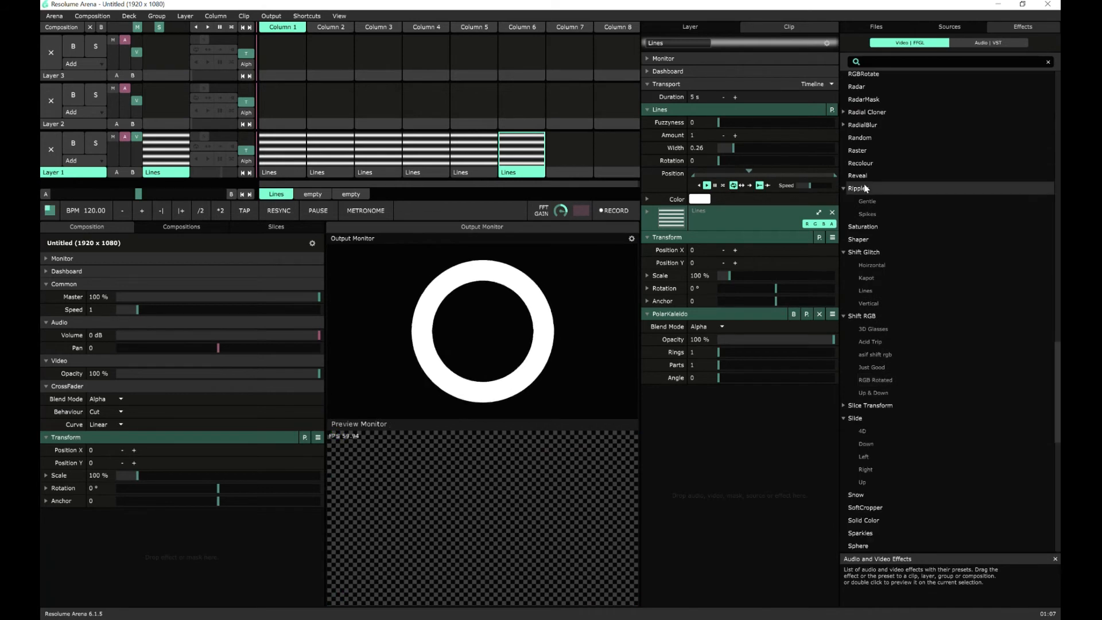
left_click(866, 189)
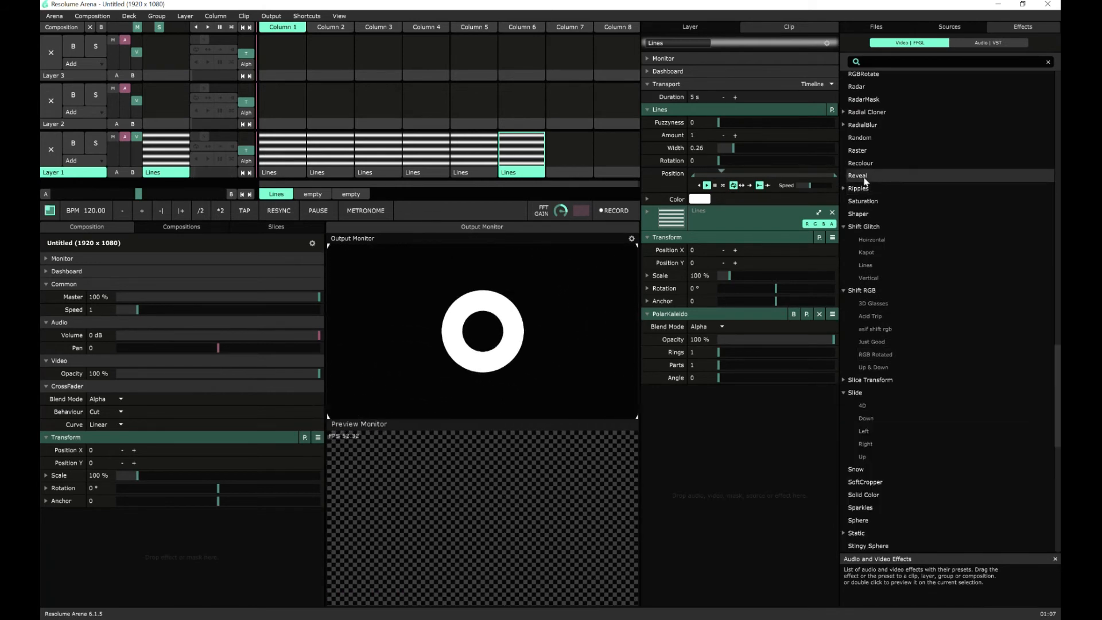
left_click(864, 178)
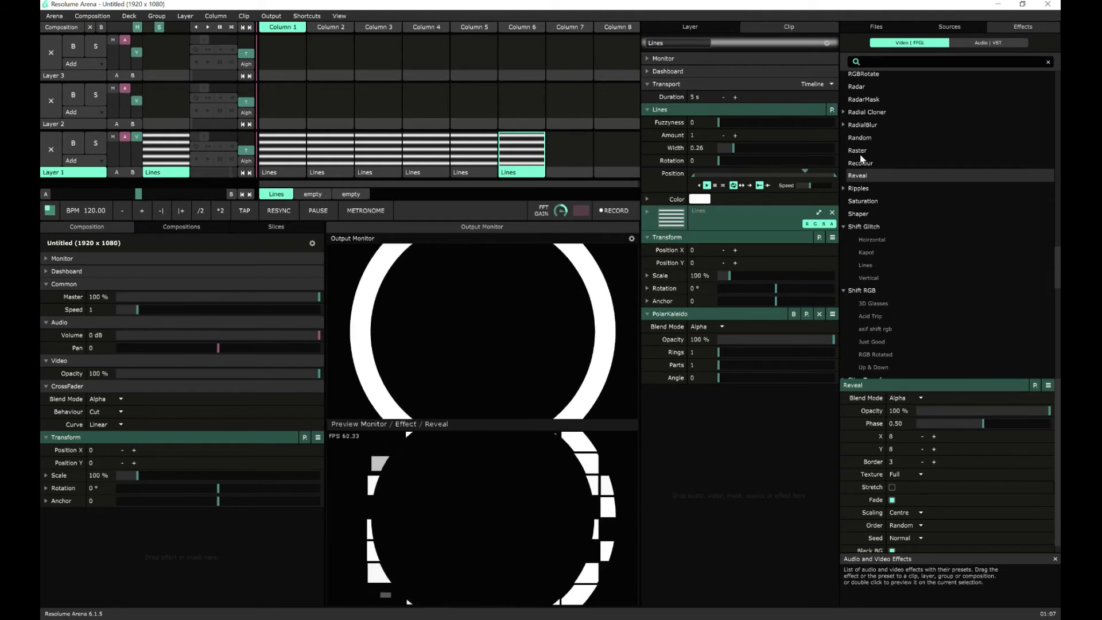
left_click(858, 151)
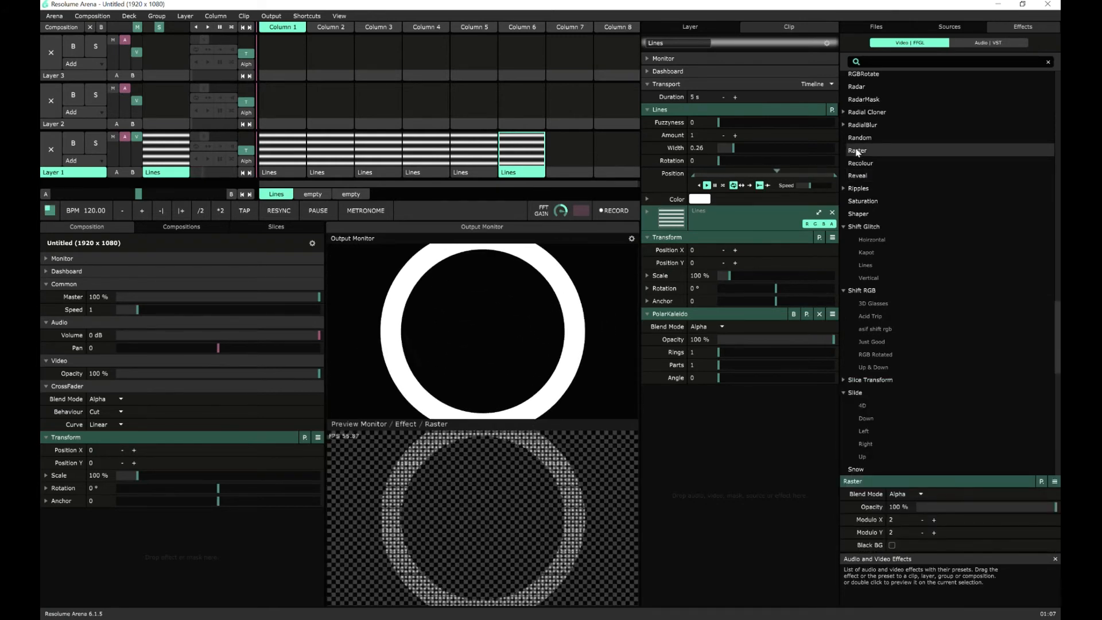
left_click(859, 139)
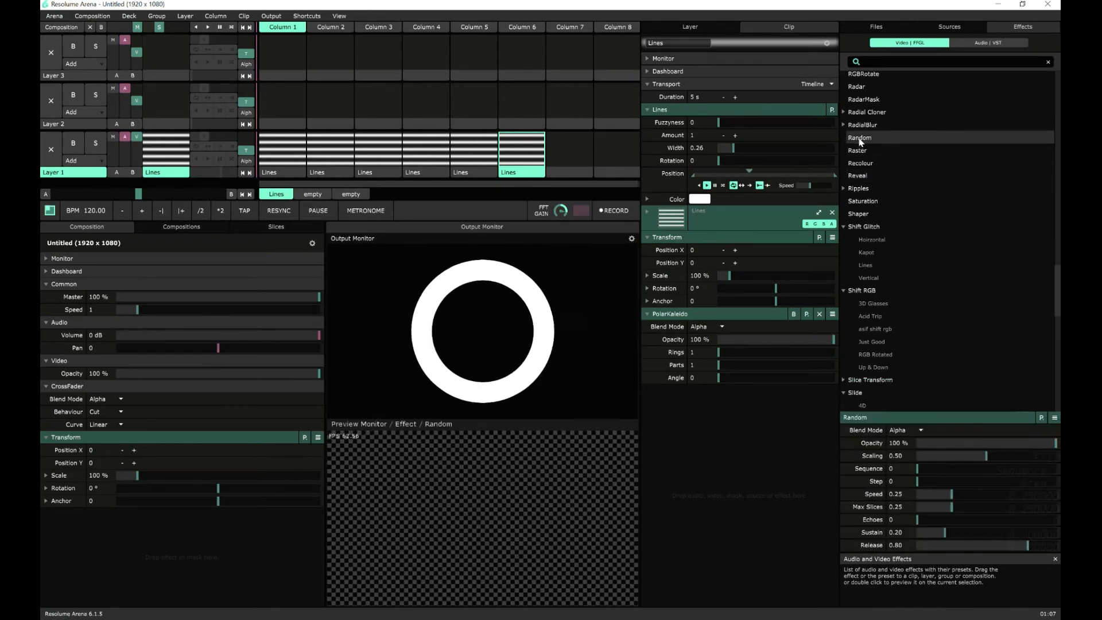
left_click(861, 126)
- Preview Radar, RGBRotate, Posterize, Polkadot, PolarKaleido, Point Grid and Pixel High Pass on the Column 6 clip
scroll(865, 166, "up", 3)
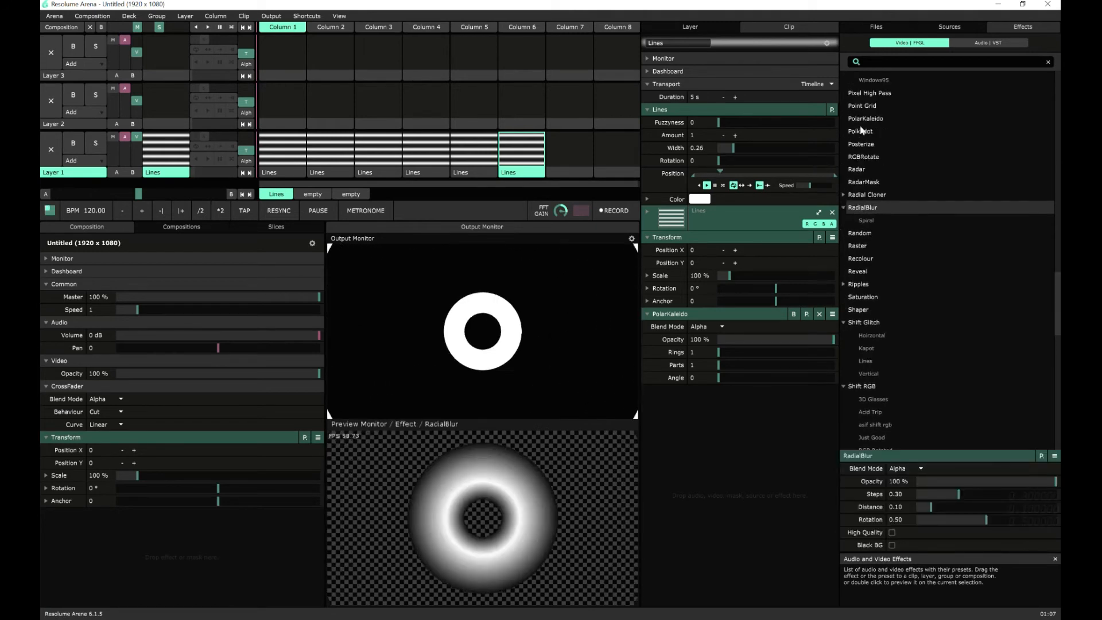
scroll(866, 173, "up", 3)
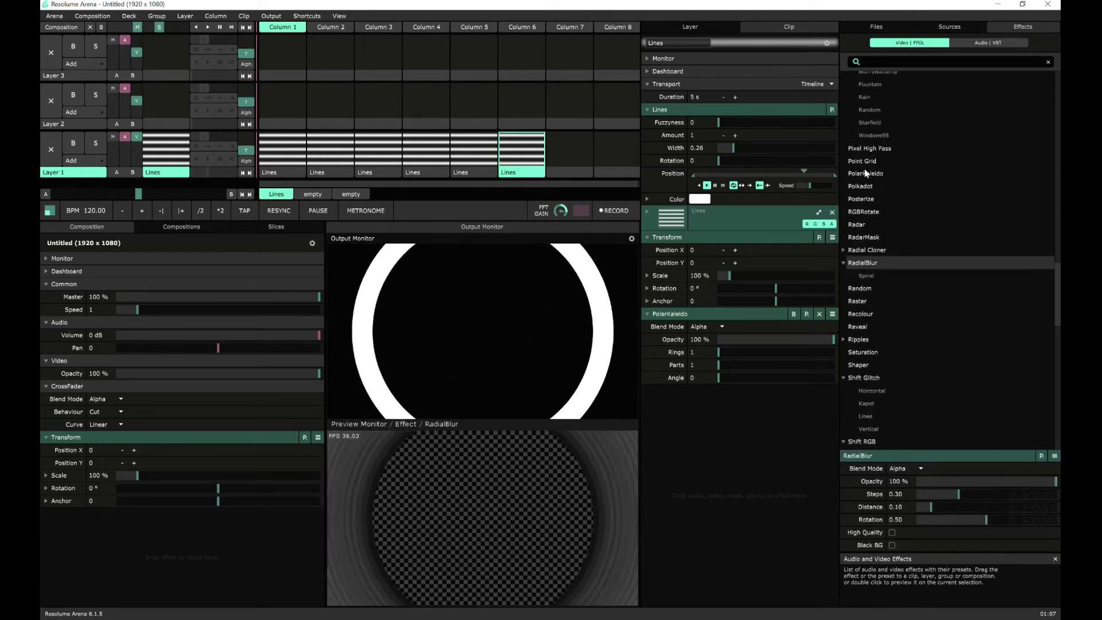
left_click(863, 227)
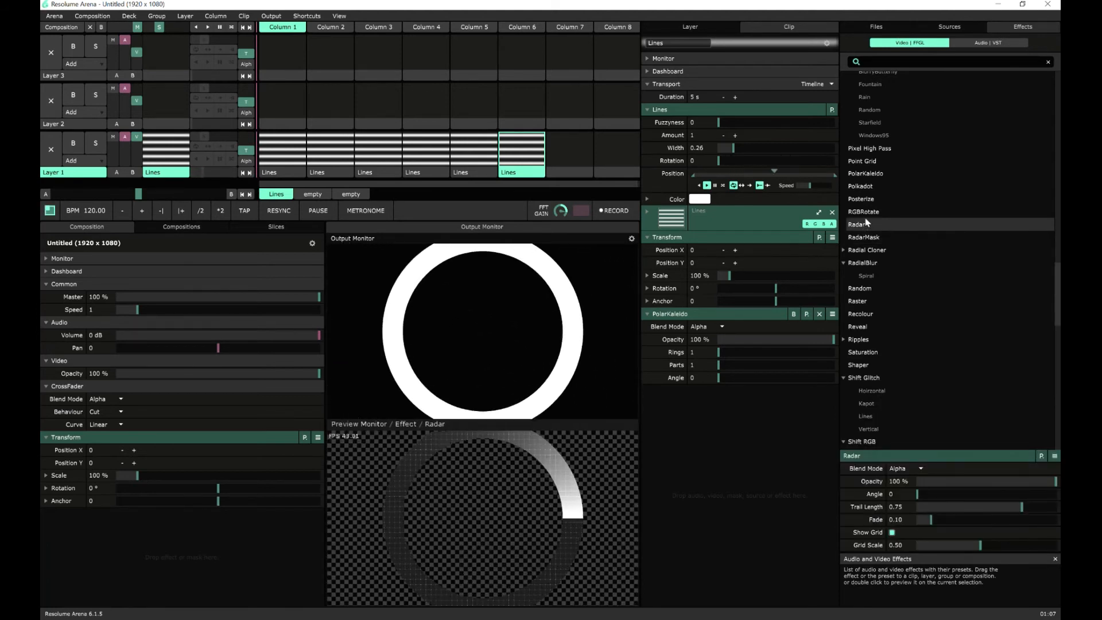
left_click(867, 214)
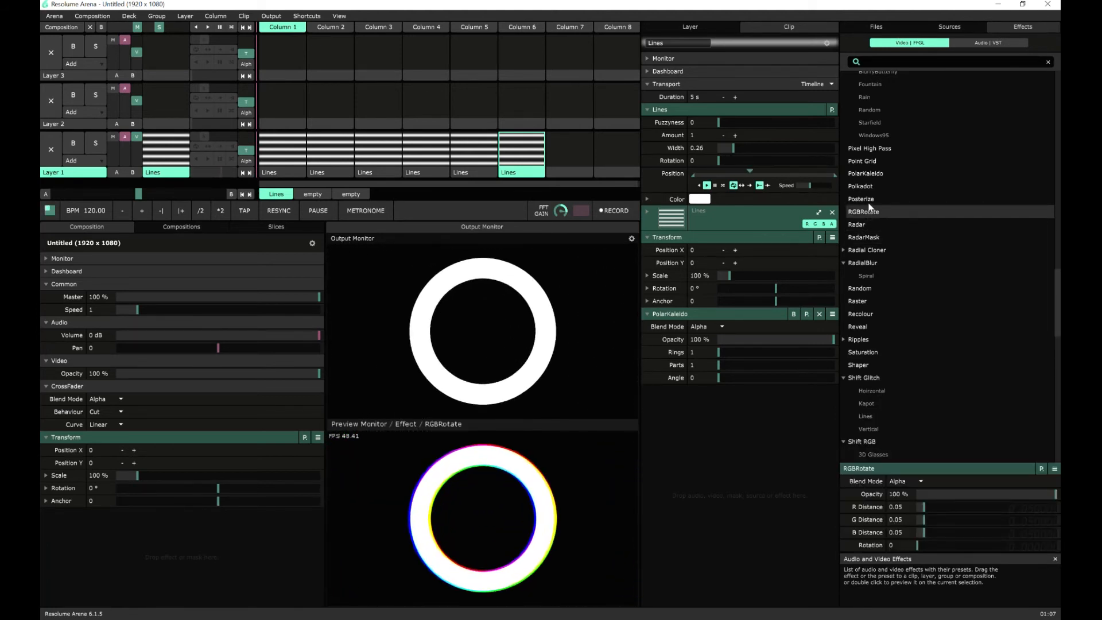
left_click(869, 203)
left_click(867, 188)
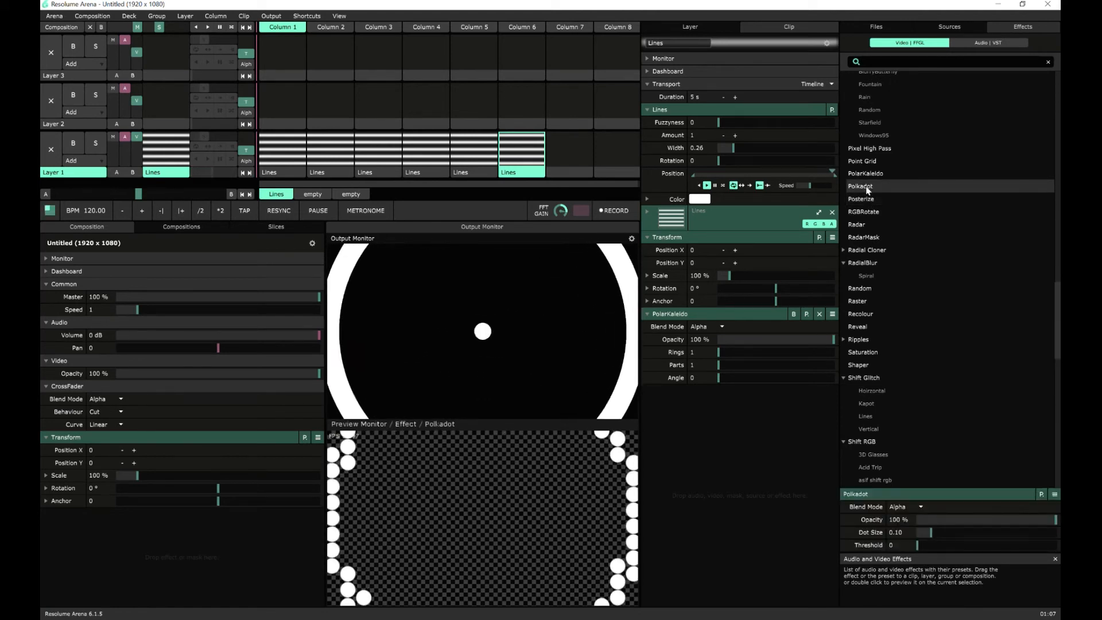
left_click(867, 174)
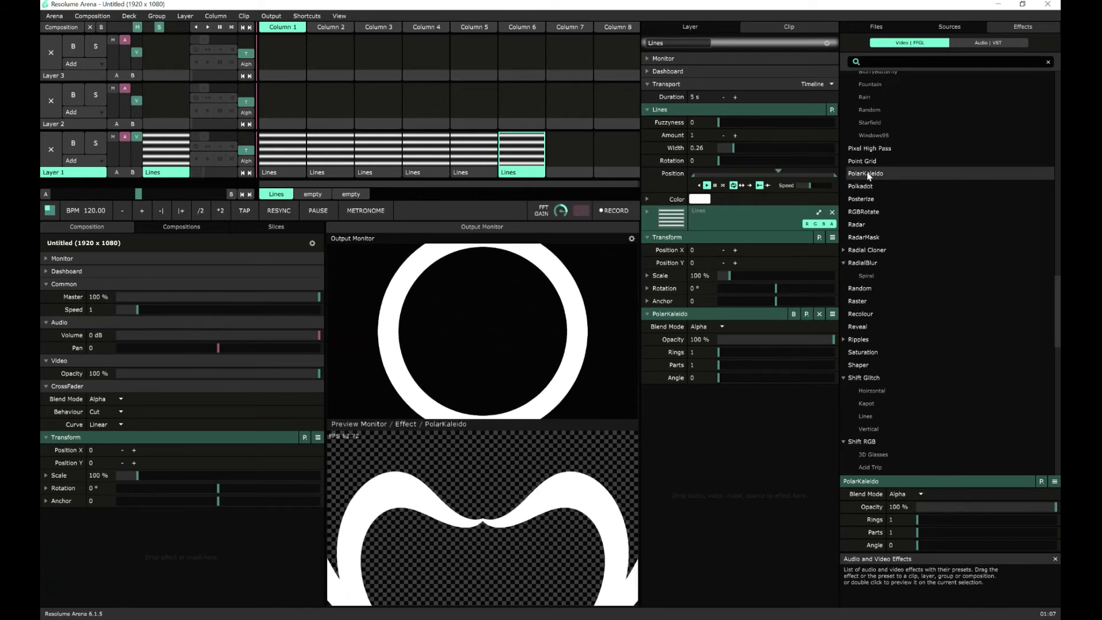
left_click(867, 161)
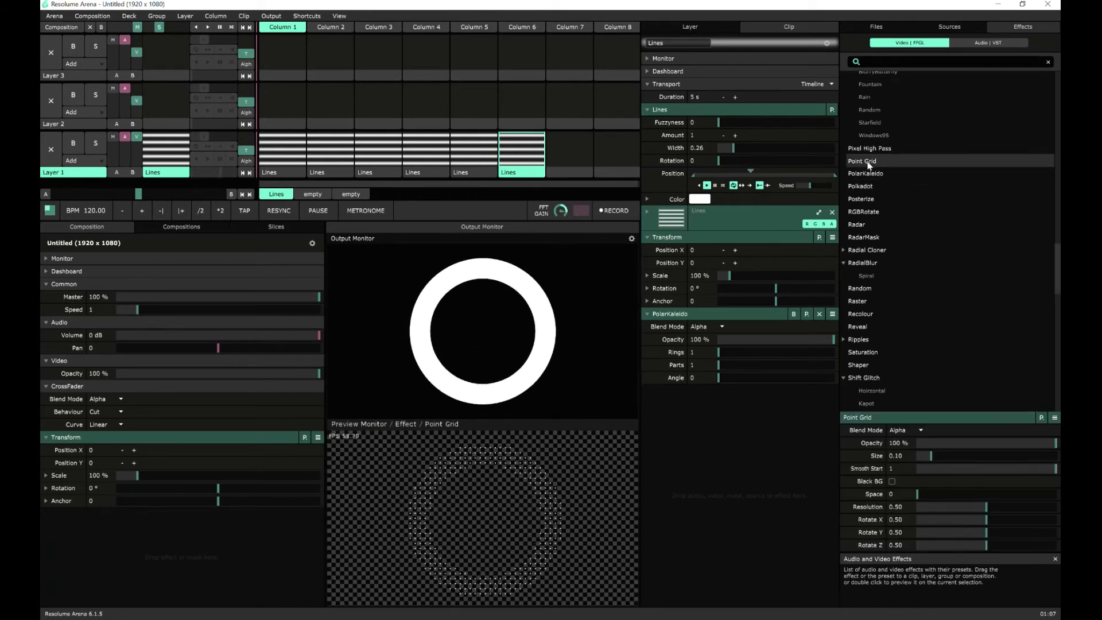
left_click(871, 149)
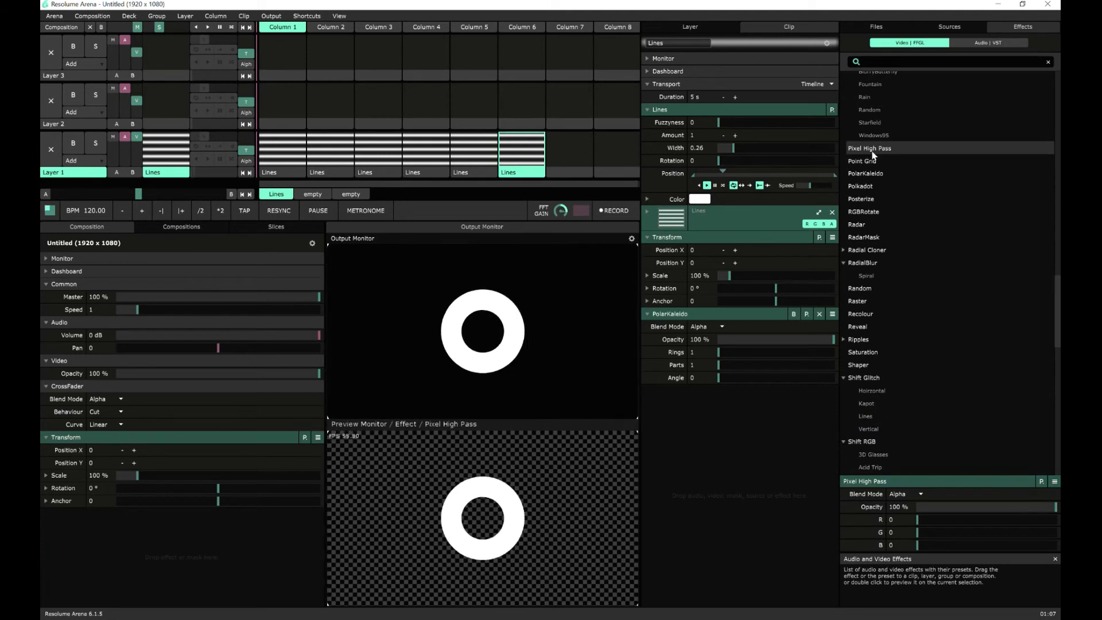
- Preview the Particle System, Noisy, Mosaic, Mirror Quad and Mirror effects on the Column 6 clip
scroll(873, 155, "up", 1)
left_click(870, 169)
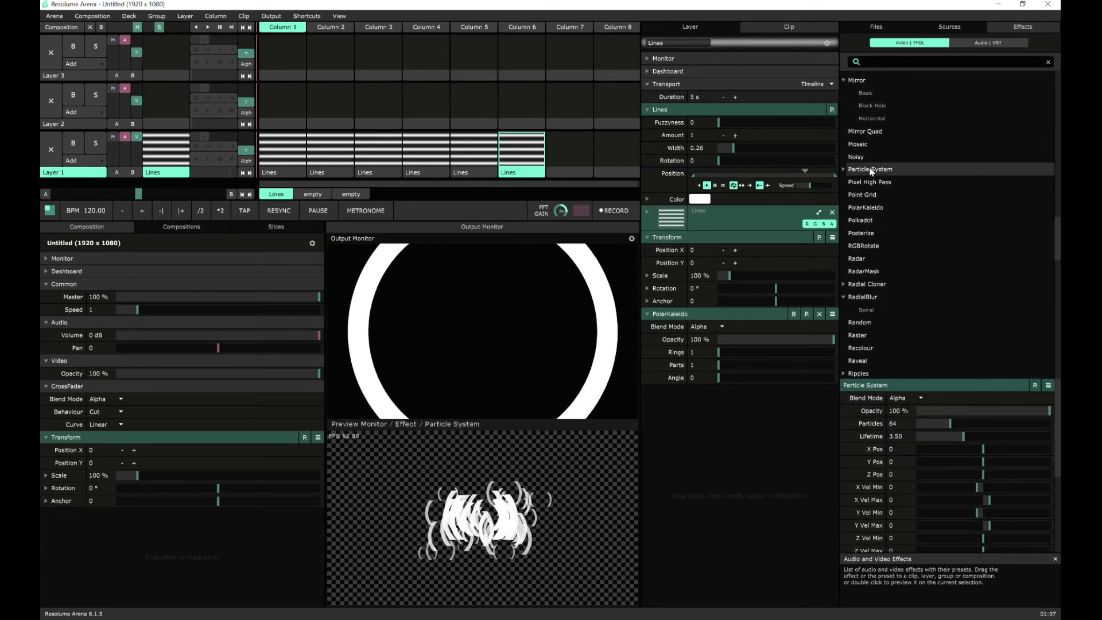
left_click(861, 156)
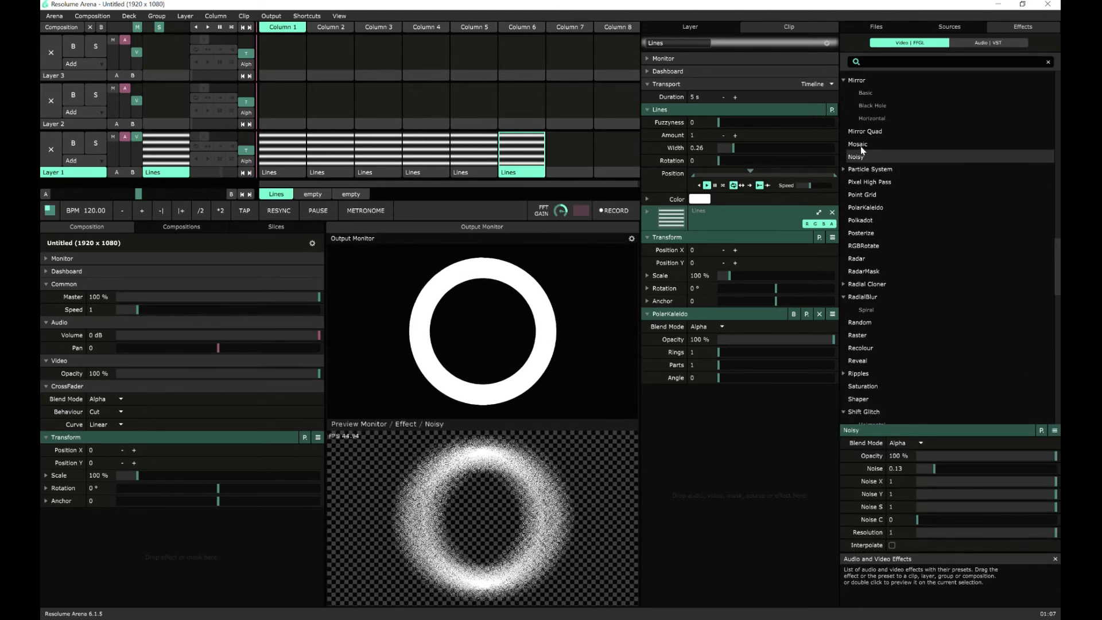
left_click(859, 146)
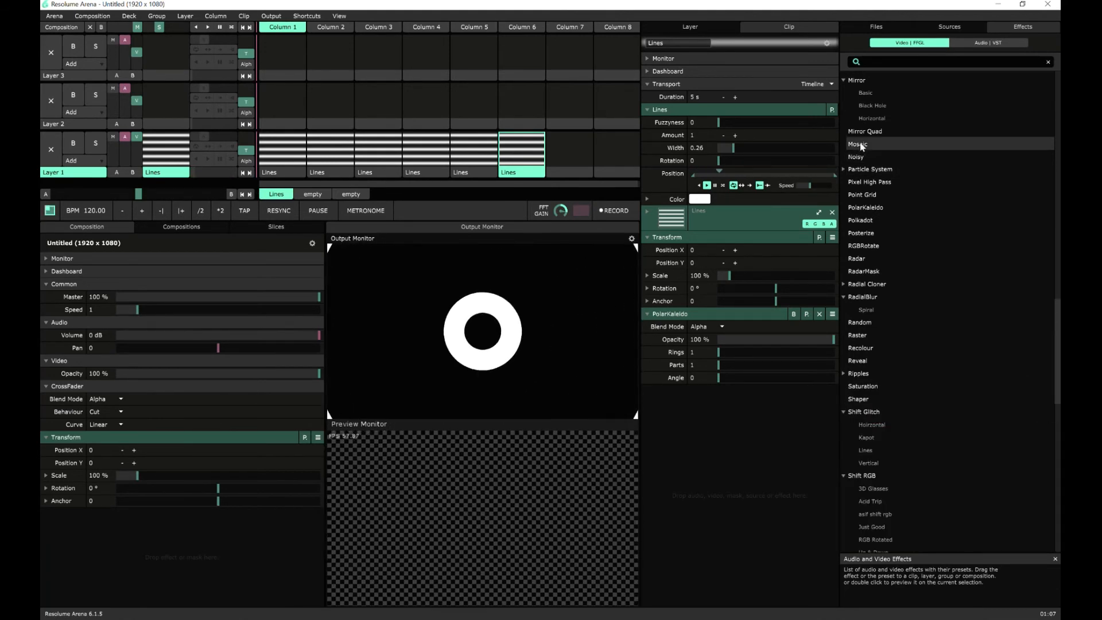
scroll(861, 147, "up", 2)
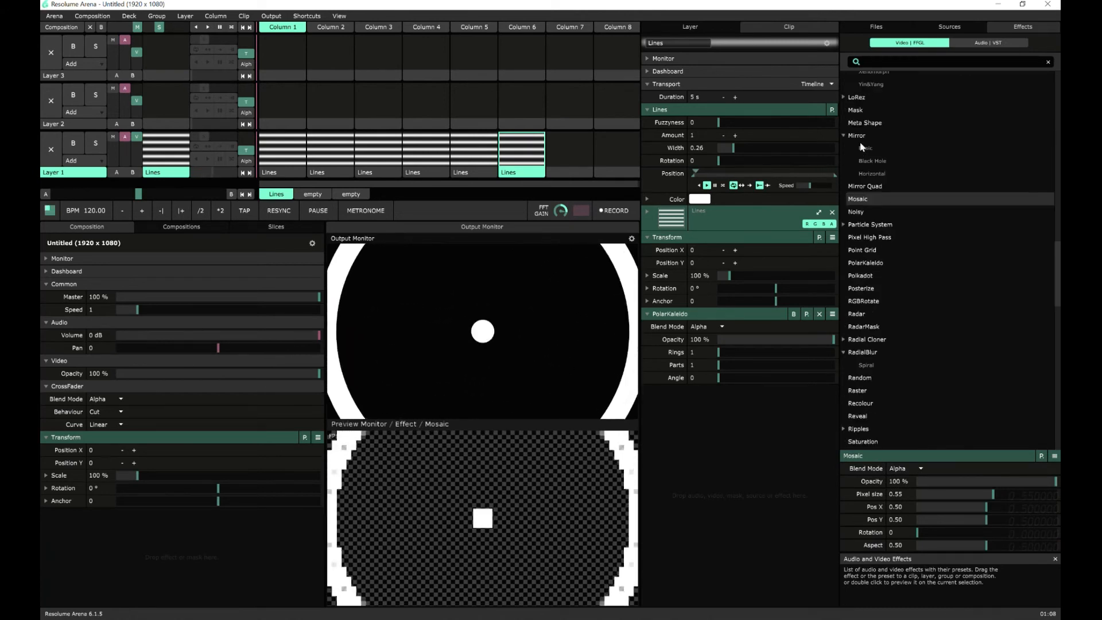
left_click(853, 187)
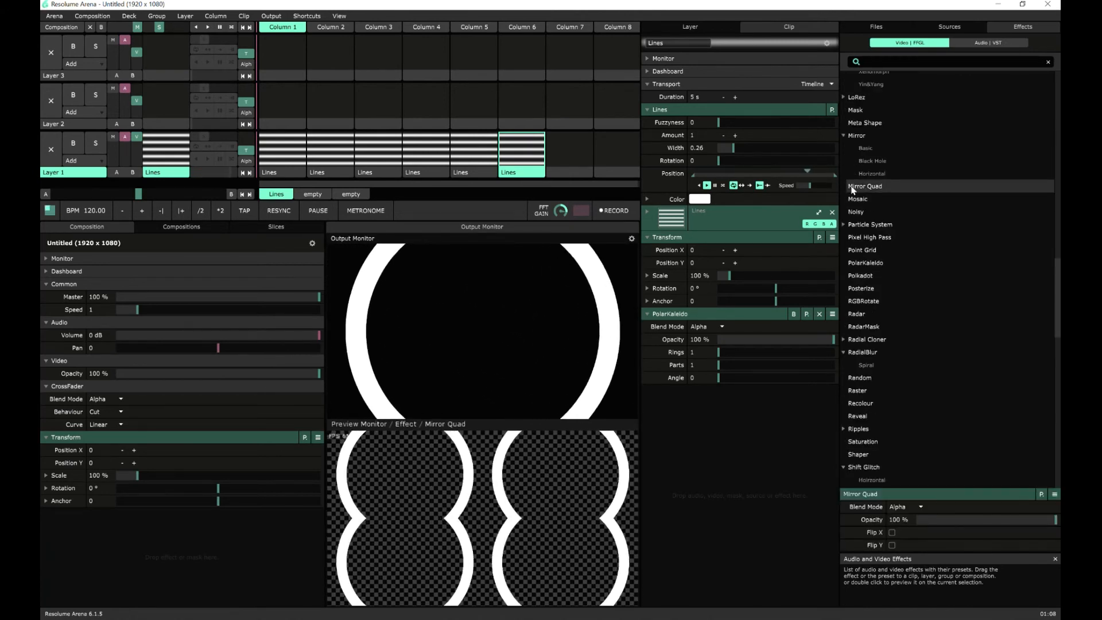
double_click(856, 135)
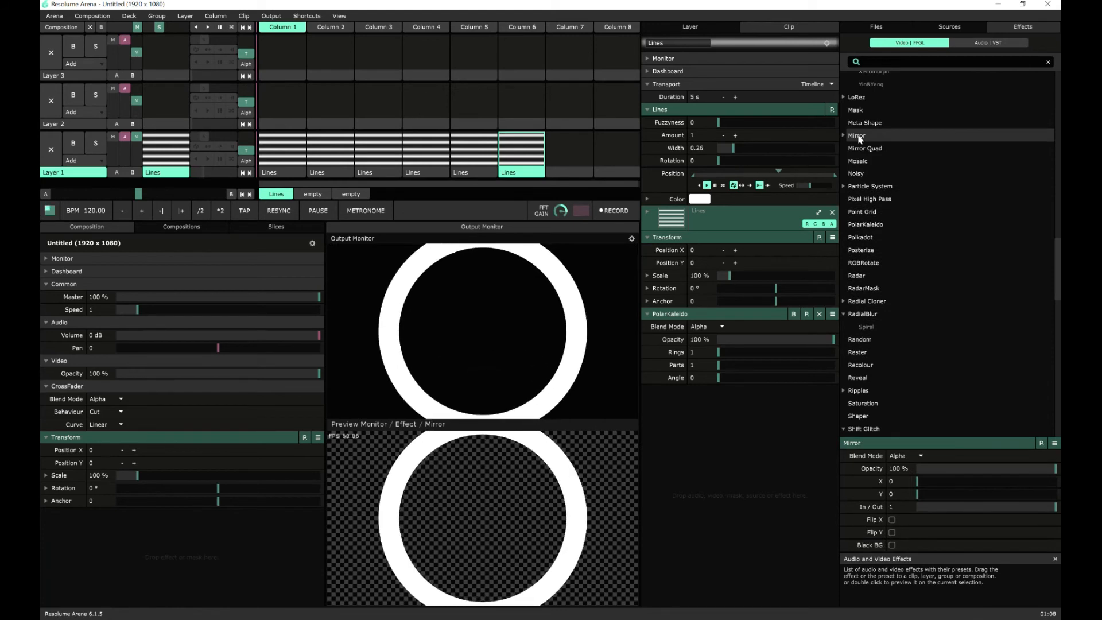
- Preview Mask, LoRez, the Linear Cloner preset Xenomorph, Levels and Kaleidoscope on the Column 6 clip
scroll(860, 141, "up", 3)
left_click(858, 193)
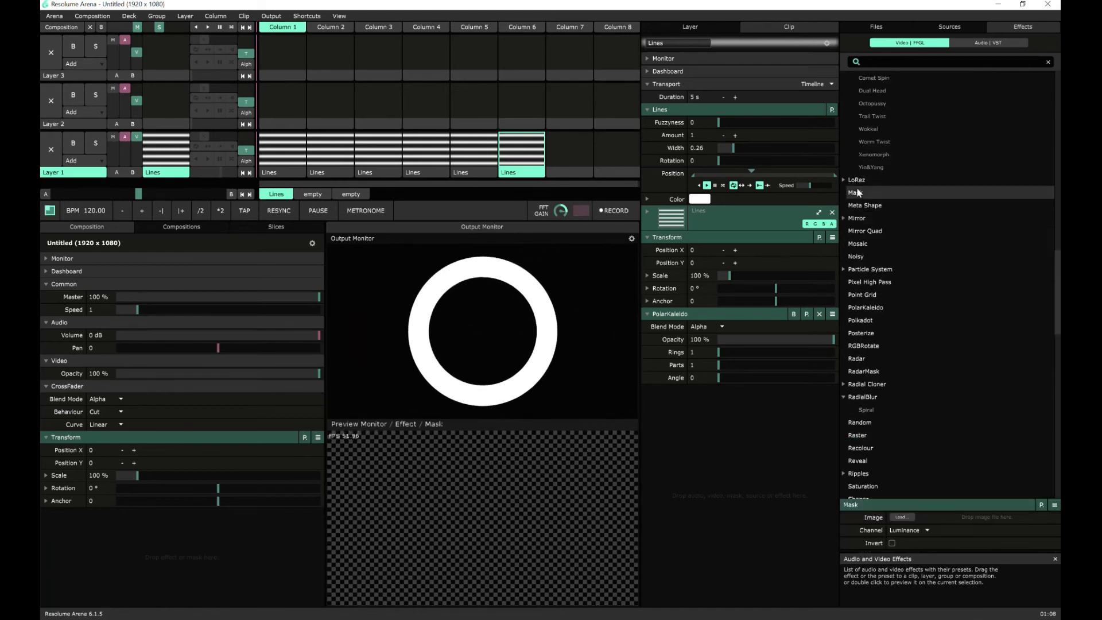
double_click(857, 181)
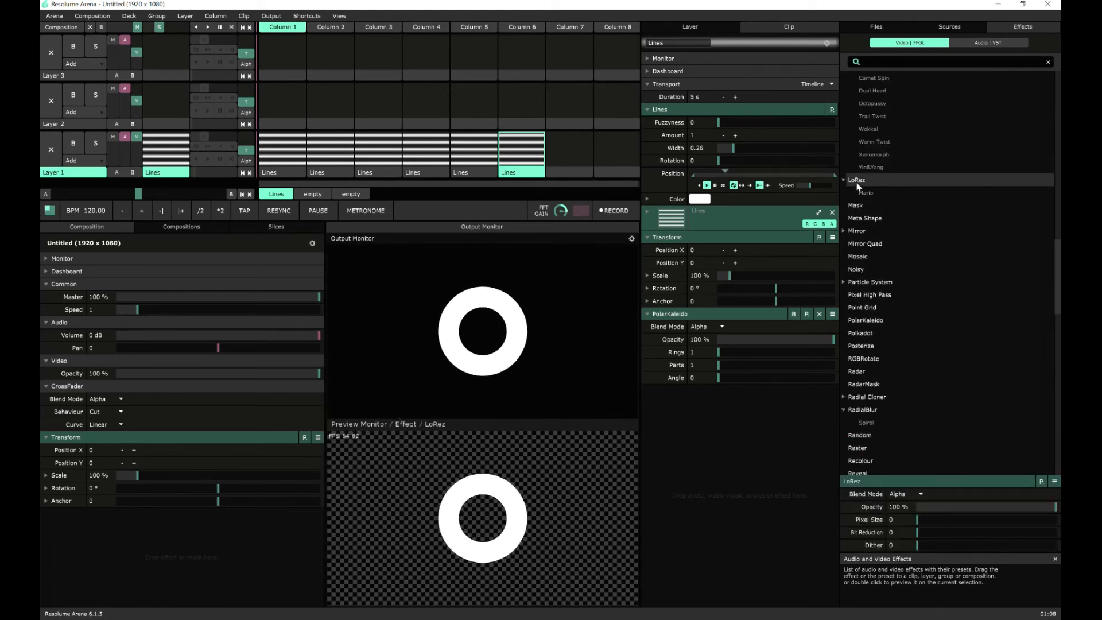
double_click(867, 156)
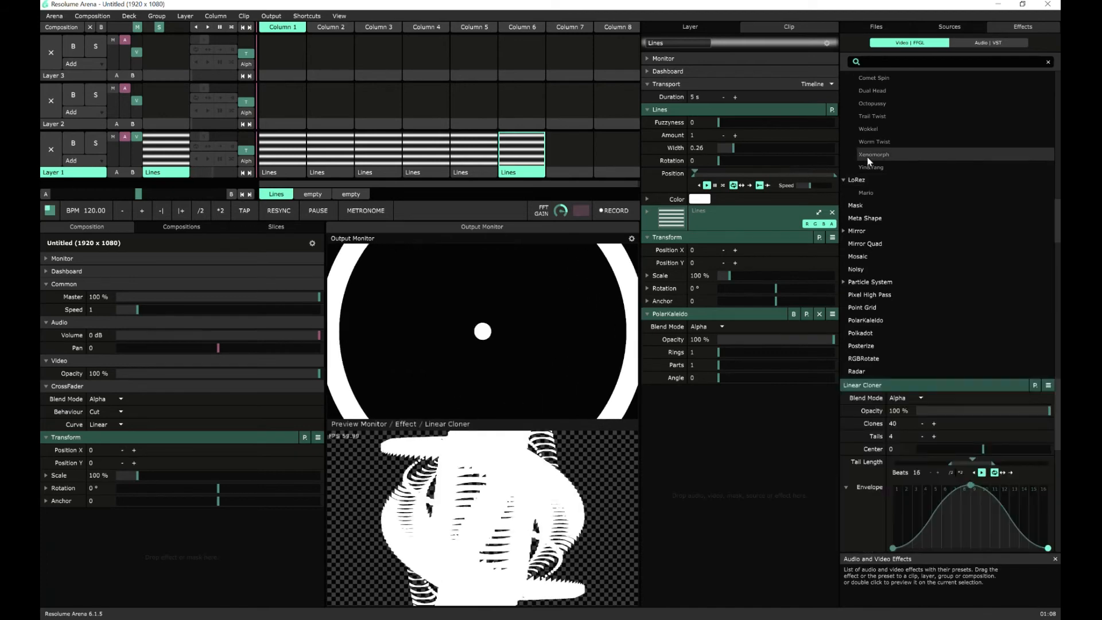
scroll(869, 158, "up", 5)
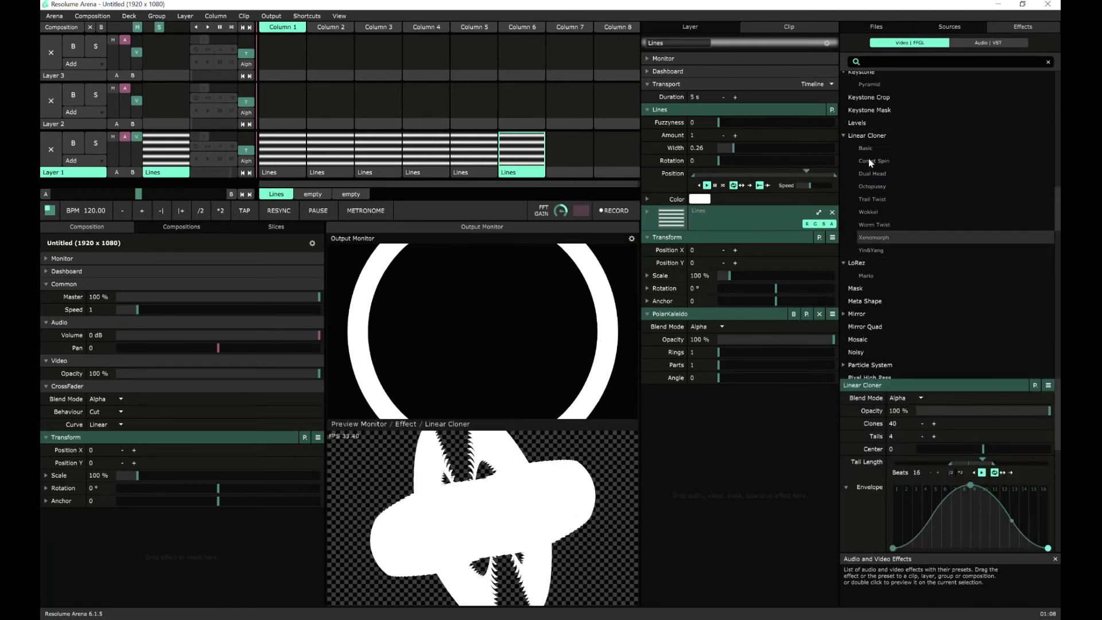
left_click(866, 178)
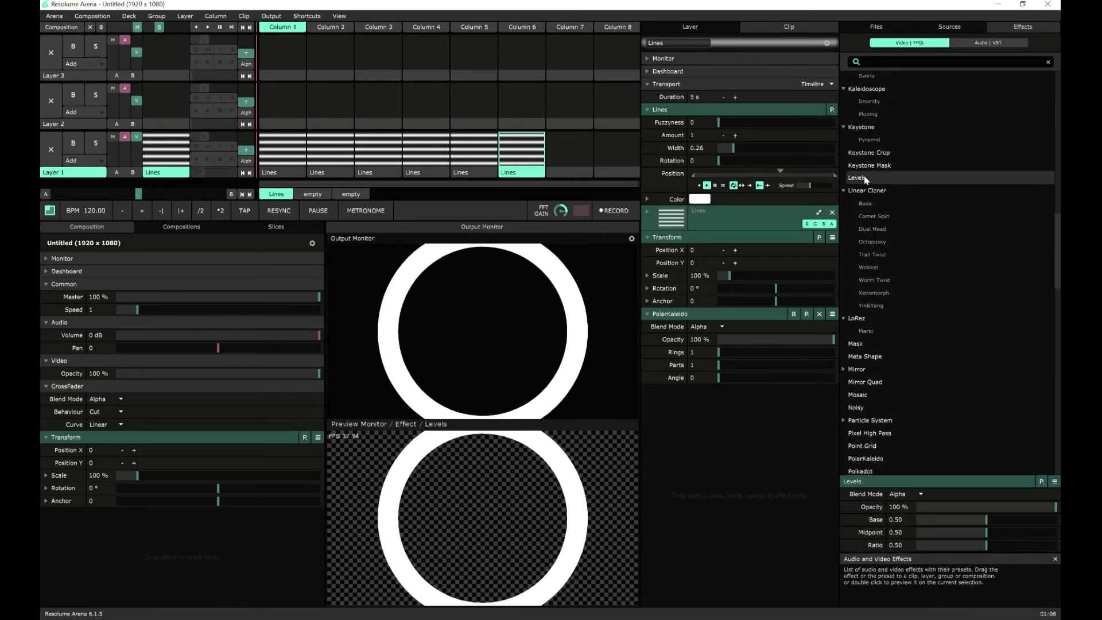
double_click(868, 144)
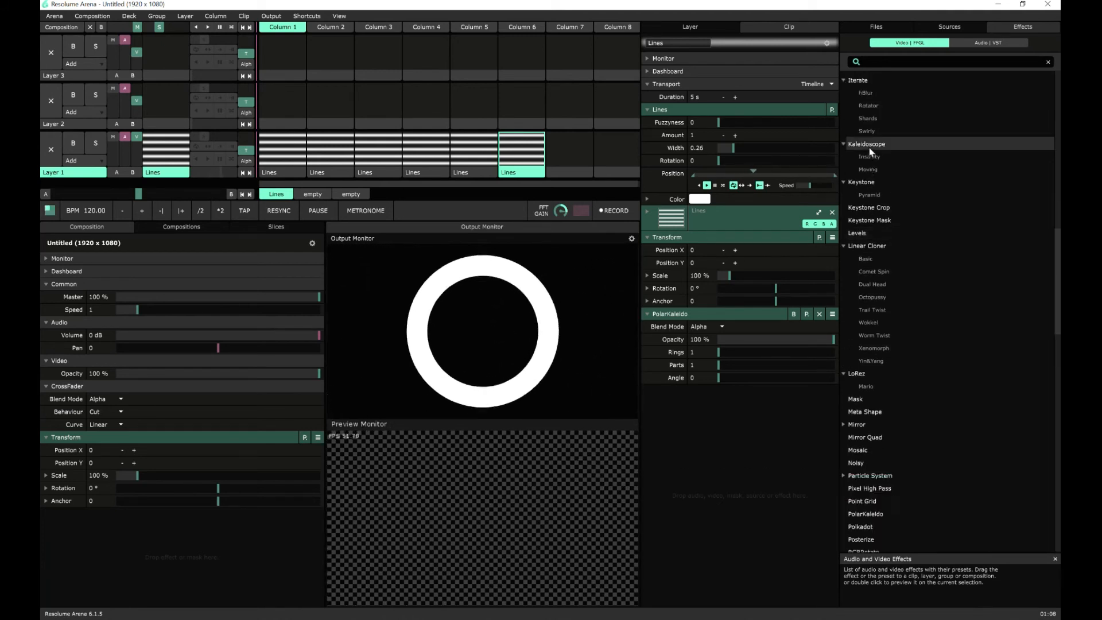
- Launch the Column 3 clip and preview the Kaleidoscope, Iterate, Invert RGB and Infinite Zoom effects on it
left_click_drag(869, 148, 546, 124)
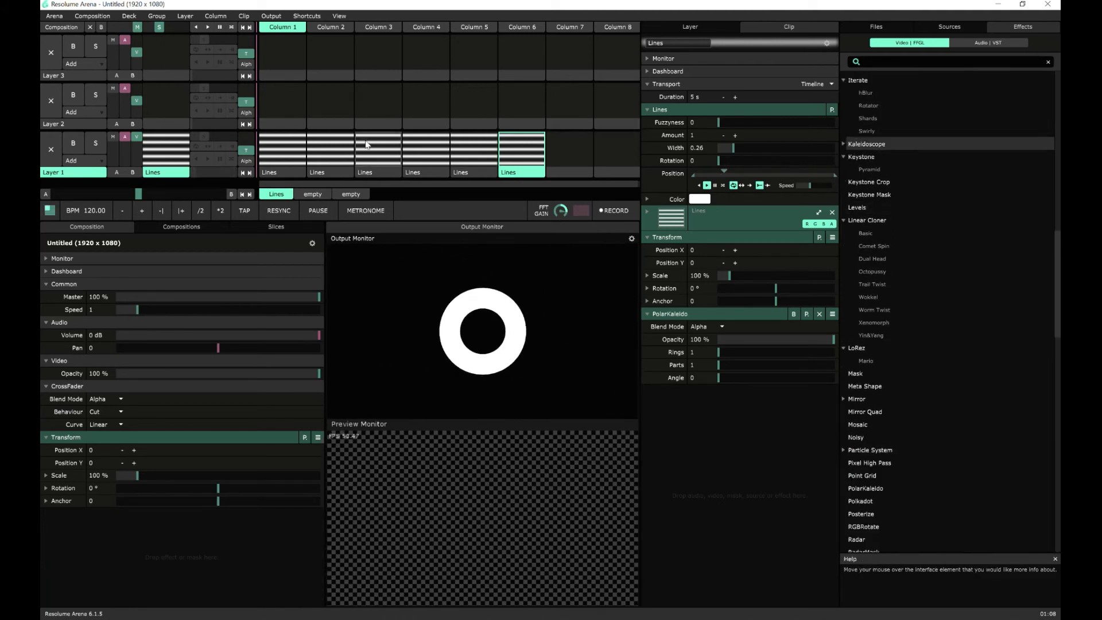
double_click(860, 146)
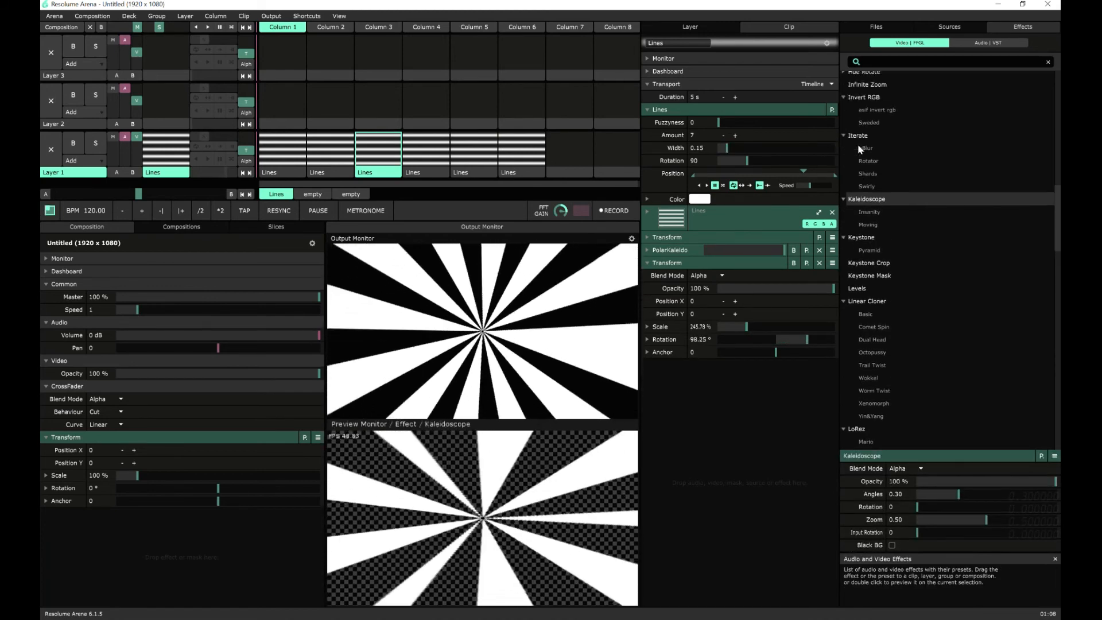
double_click(863, 137)
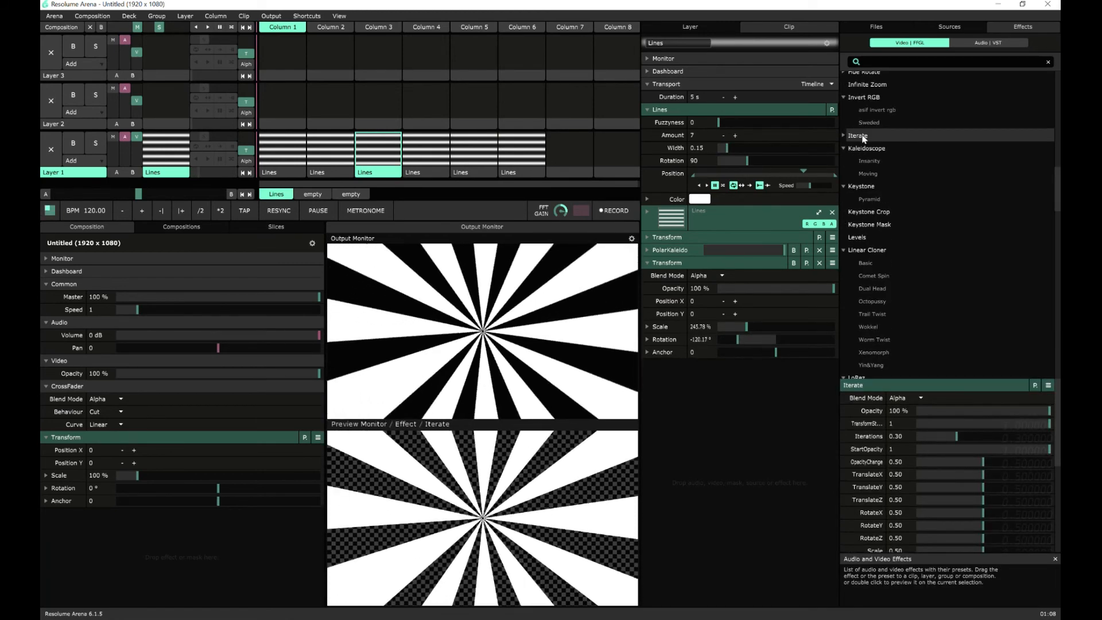
double_click(865, 98)
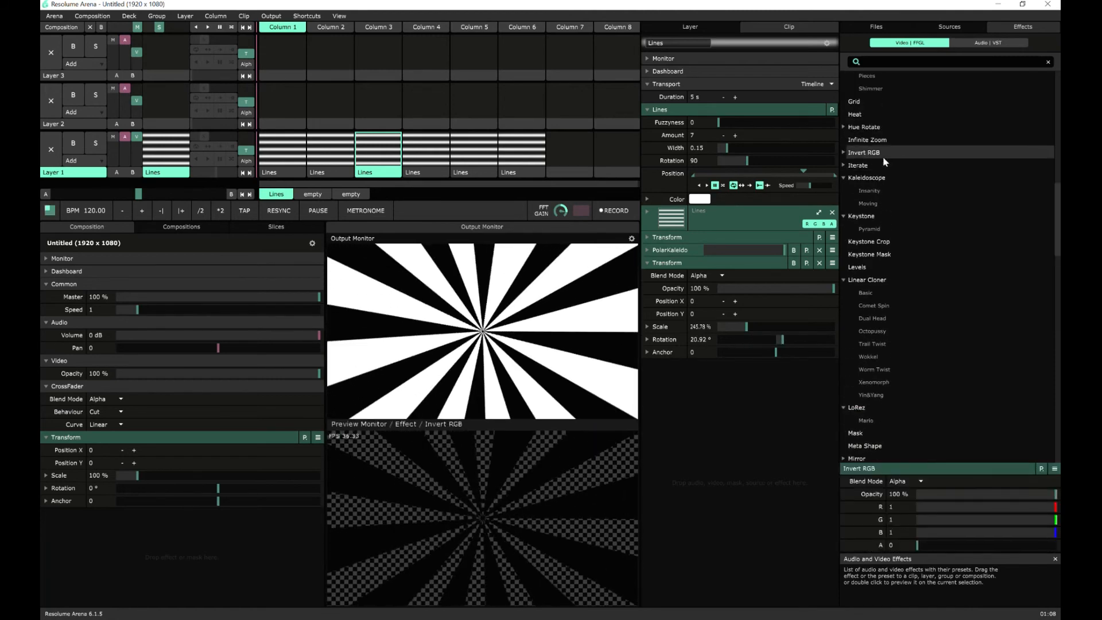
double_click(863, 167)
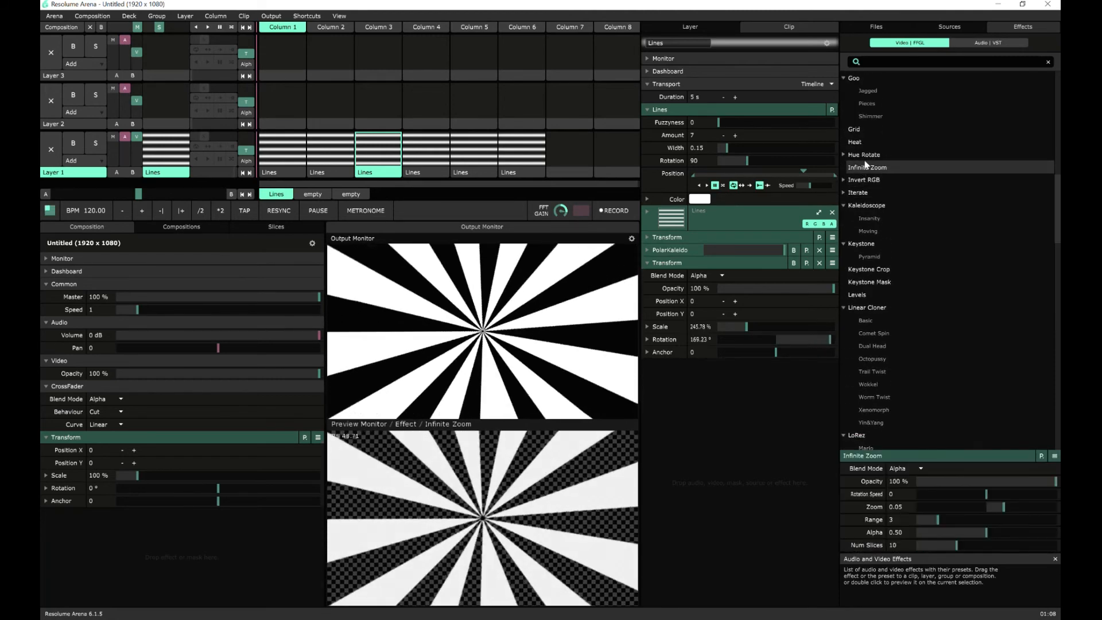
- Preview Hue Rotate and its first preset, Heat, Dot Screen and Drop Shadow on the Column 3 clip
double_click(863, 154)
left_click(878, 167)
left_click(861, 143)
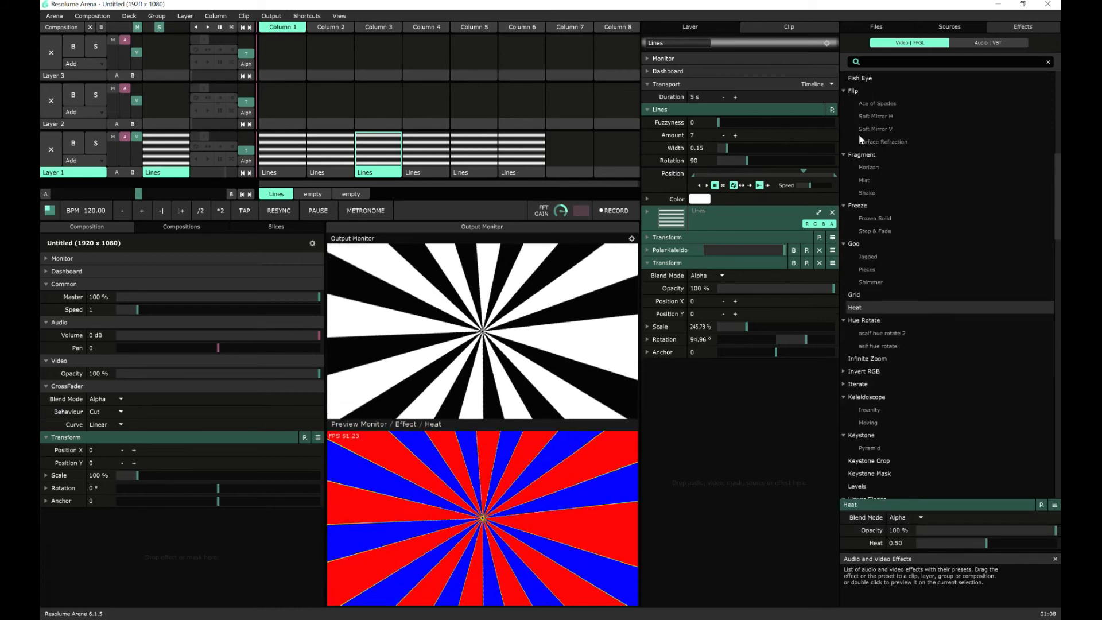
double_click(860, 154)
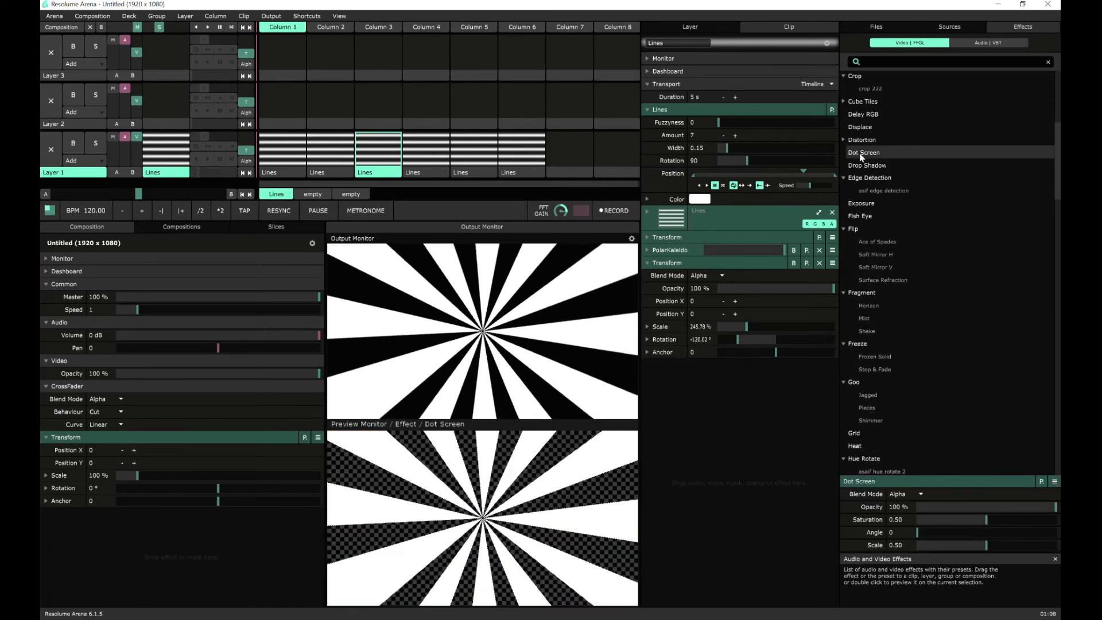
left_click(860, 166)
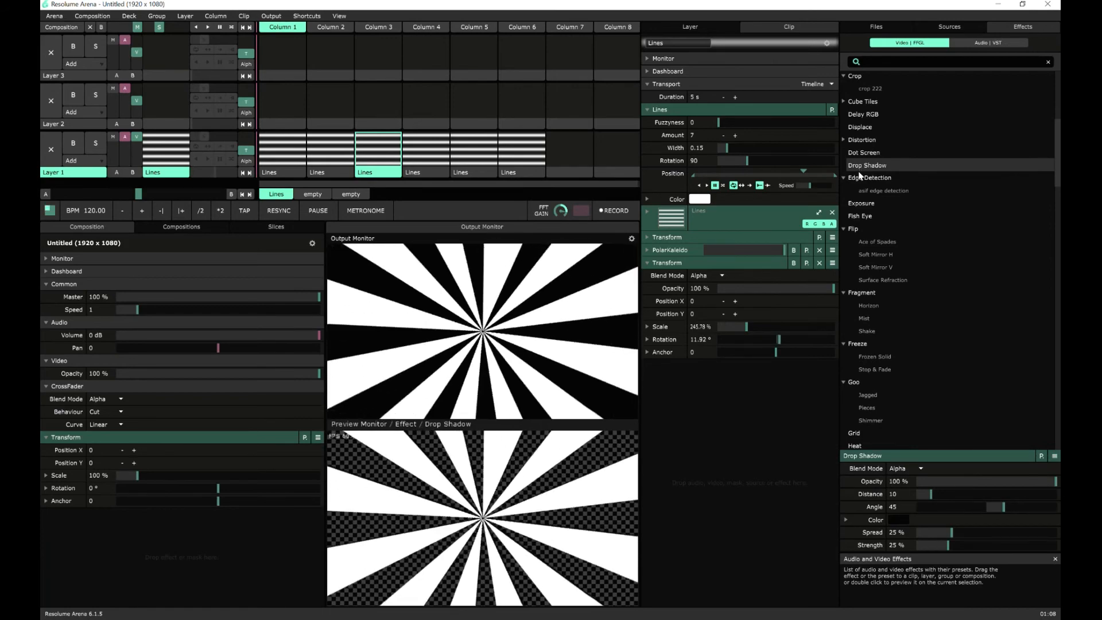
- Preview the Edge Detection, Delay RGB, Displace and Cube Tiles effects on the Column 3 clip
left_click(860, 177)
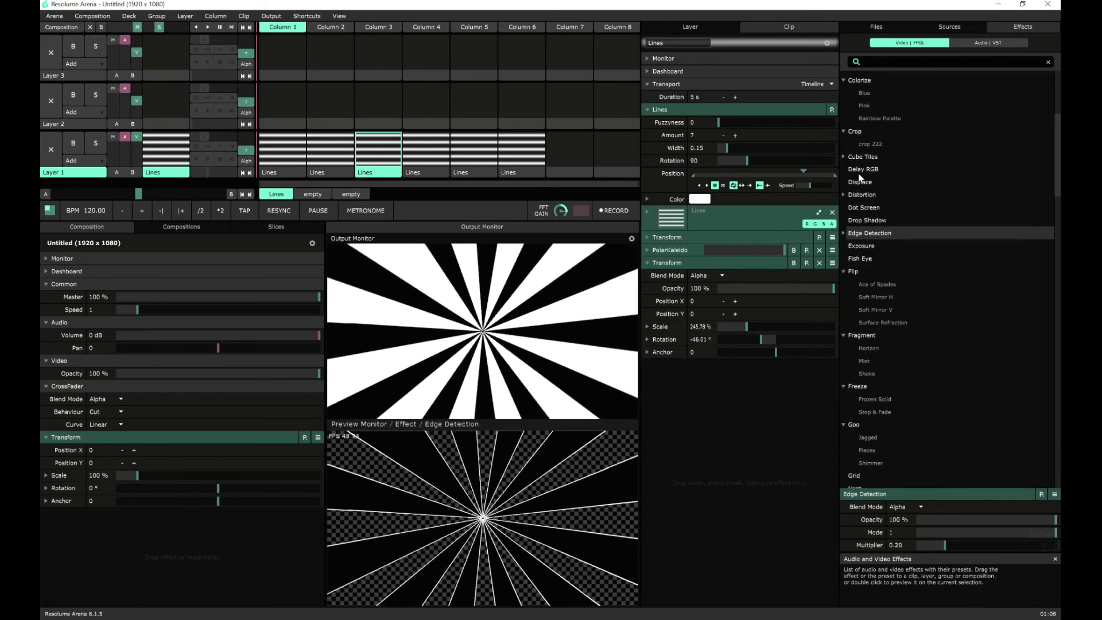
left_click(860, 178)
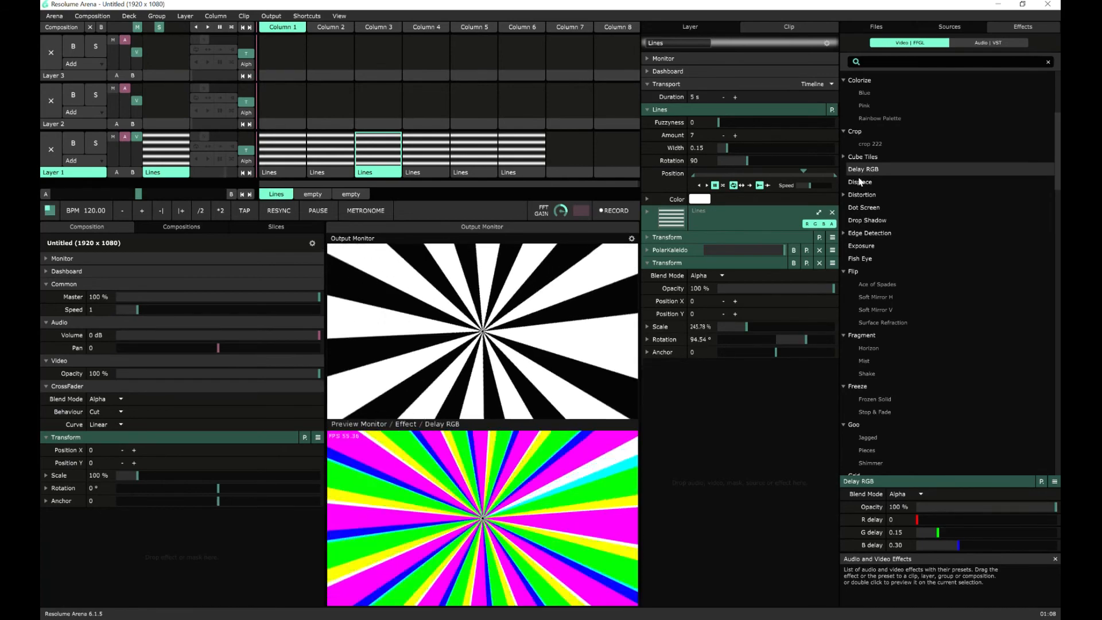
double_click(860, 183)
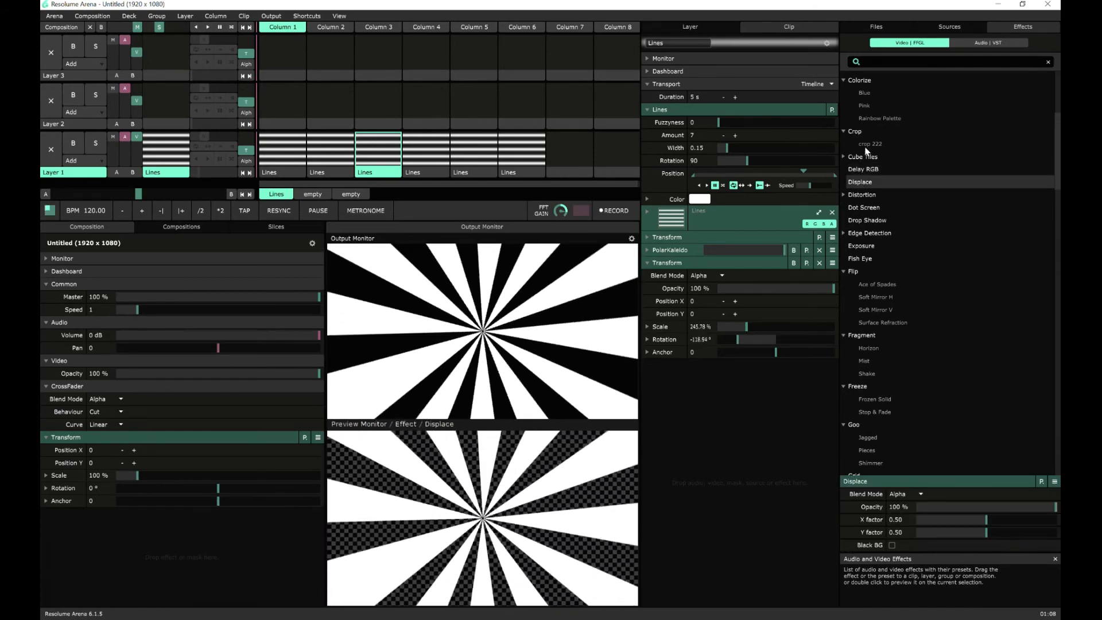
left_click(865, 158)
double_click(864, 157)
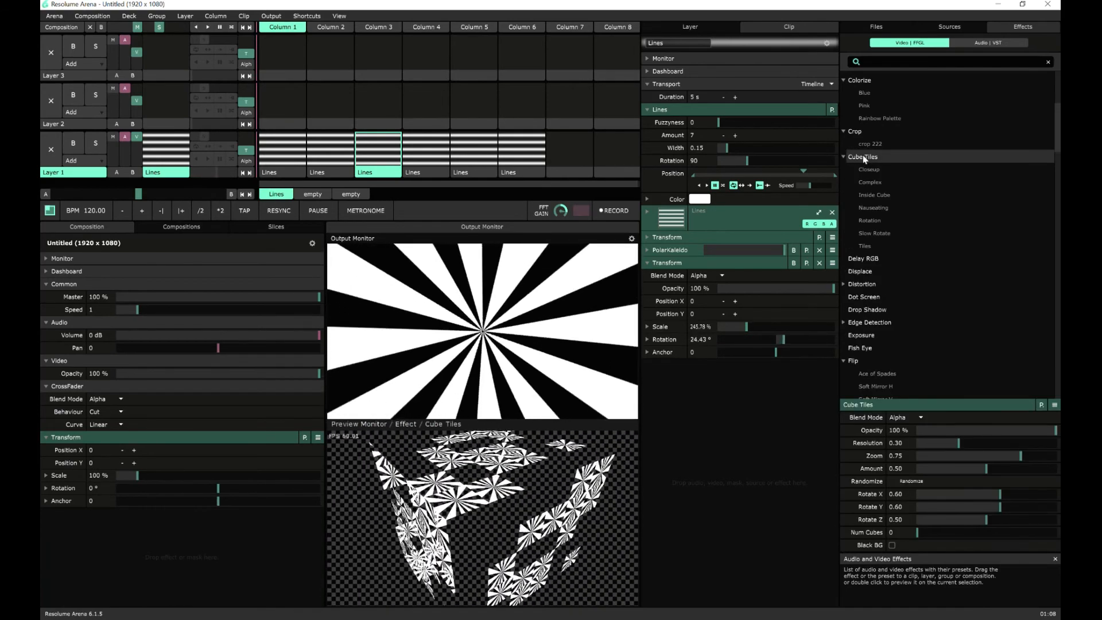
- Preview the Circles, Bumper and Bendoscope effects on the Column 3 clip
scroll(862, 155, "up", 3)
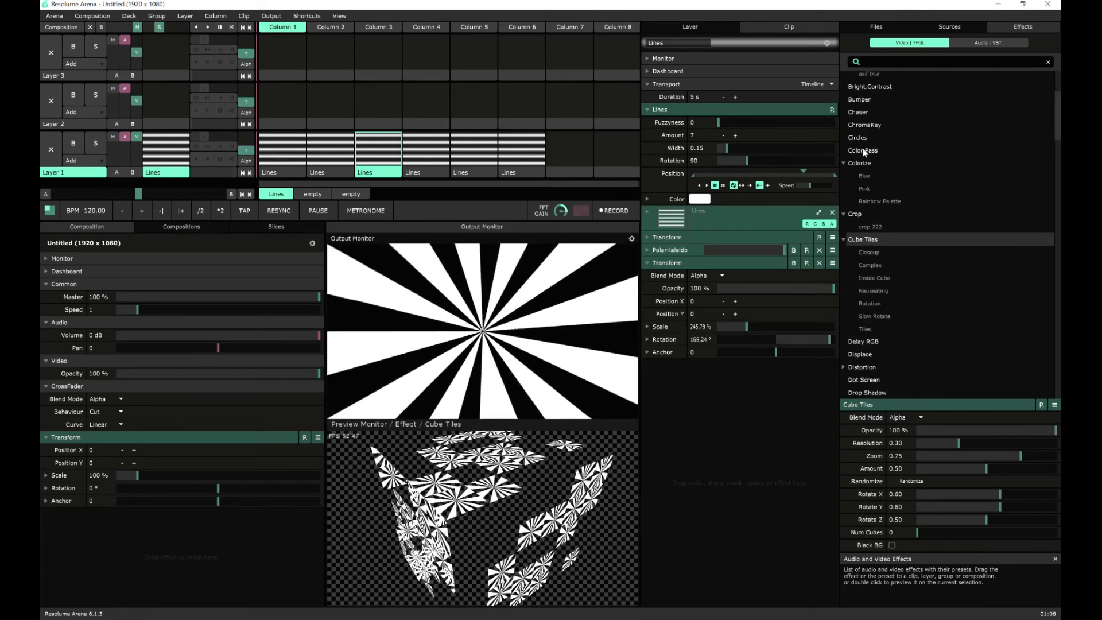
left_click(860, 141)
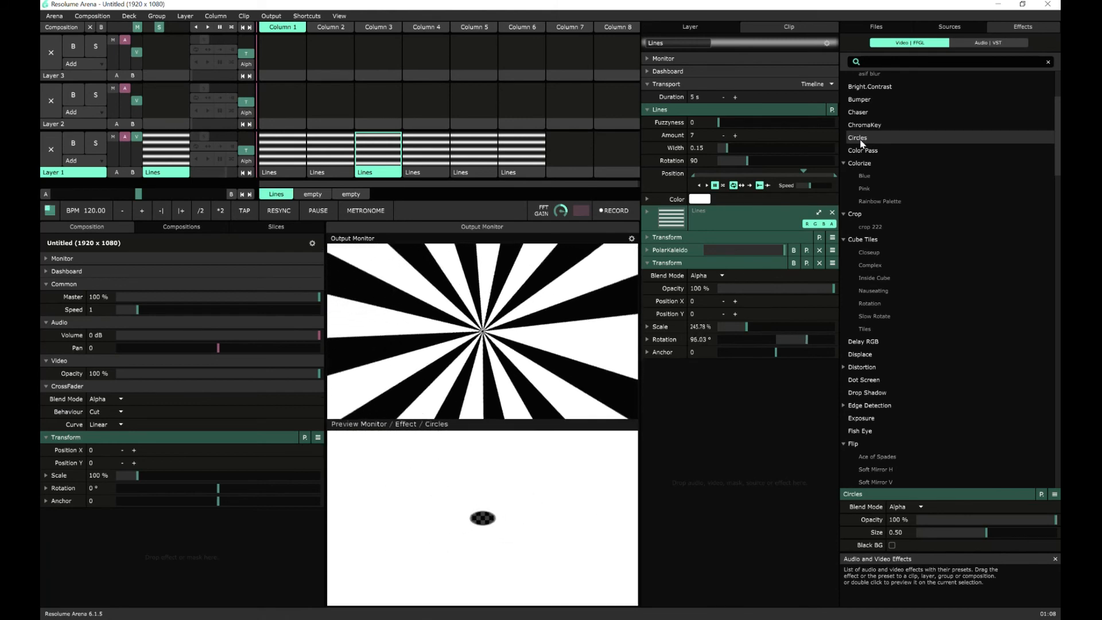
left_click(859, 100)
scroll(860, 109, "up", 4)
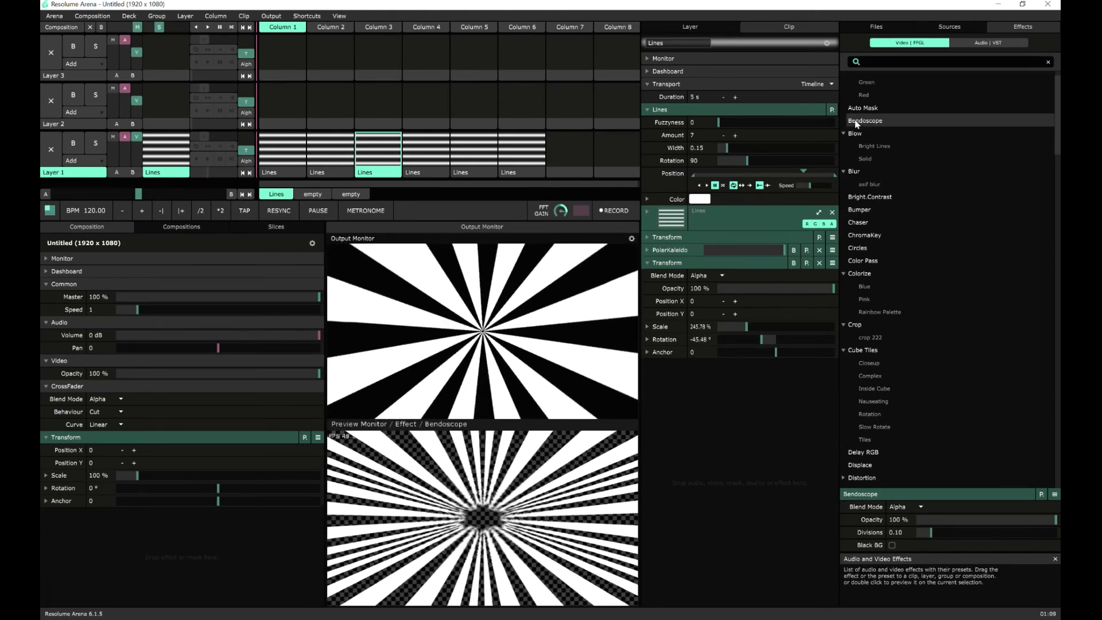
left_click(861, 125)
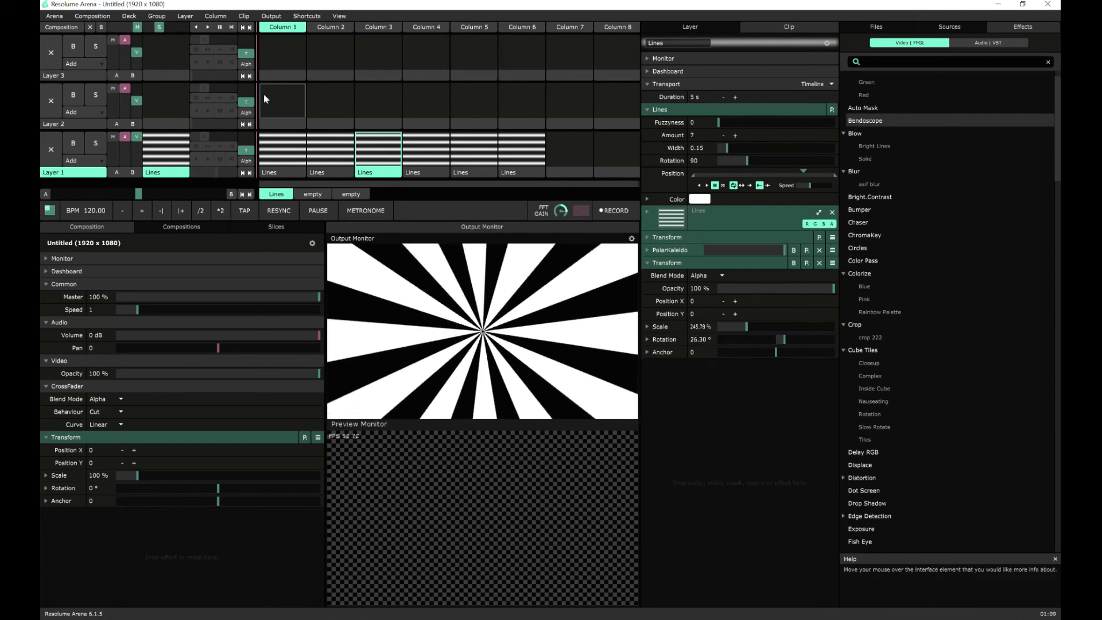
- Launch the Layer 1 clip in Column 1 and filter the effects list with "tr"
left_click(299, 145)
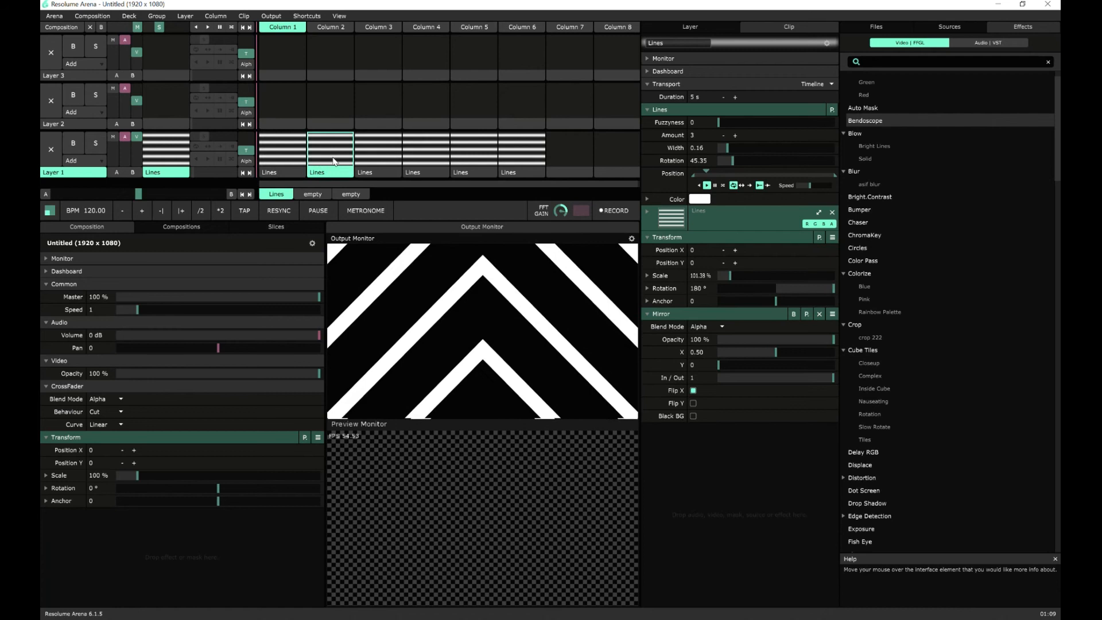
left_click(304, 155)
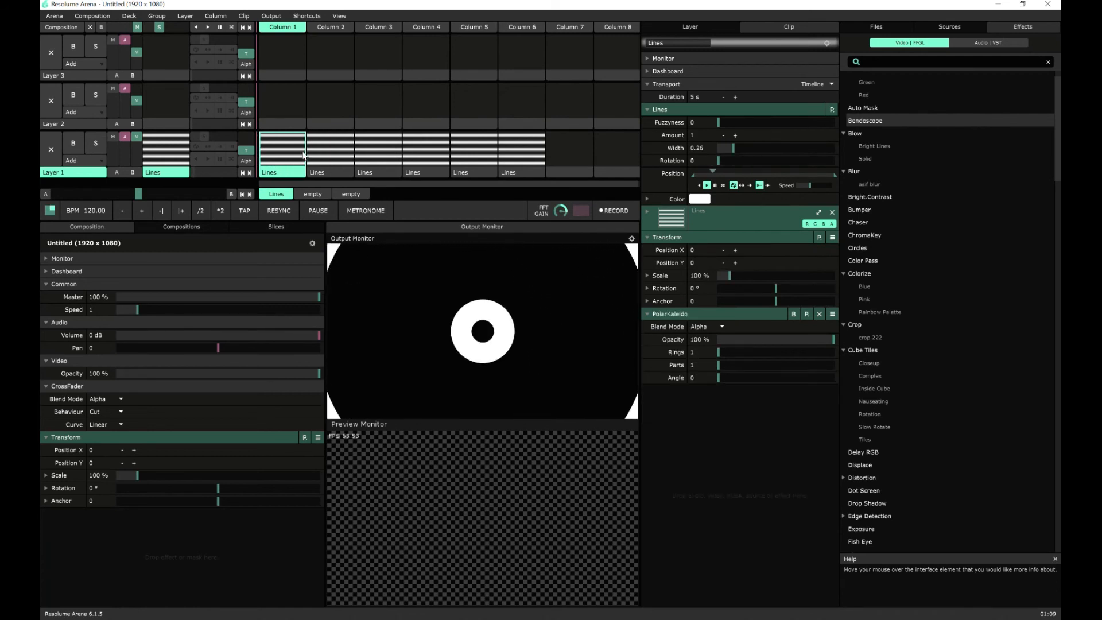
left_click(885, 62)
type("tr")
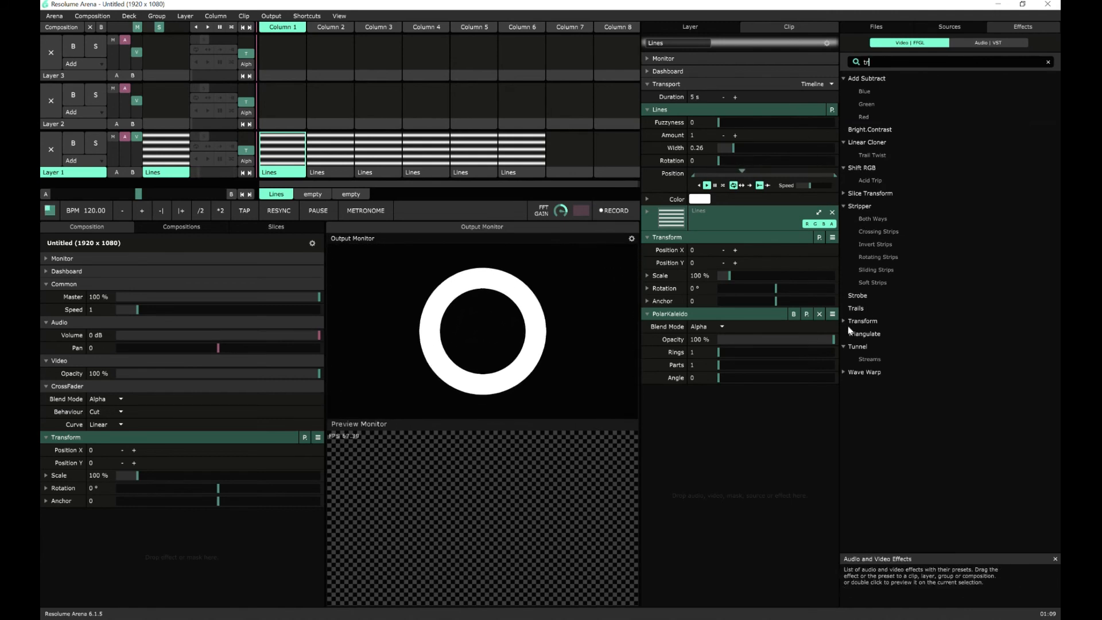
- Add the Trails effect to the empty Column 1 slot of Layer 2 and set its Feedback to 0.88
left_click(284, 99)
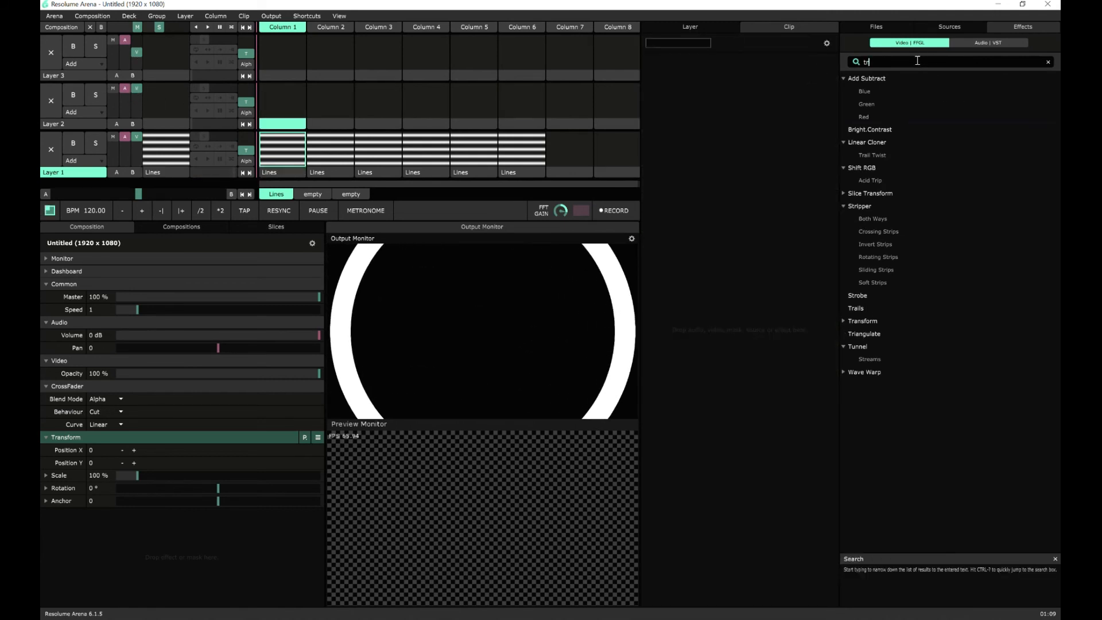
left_click_drag(856, 308, 273, 103)
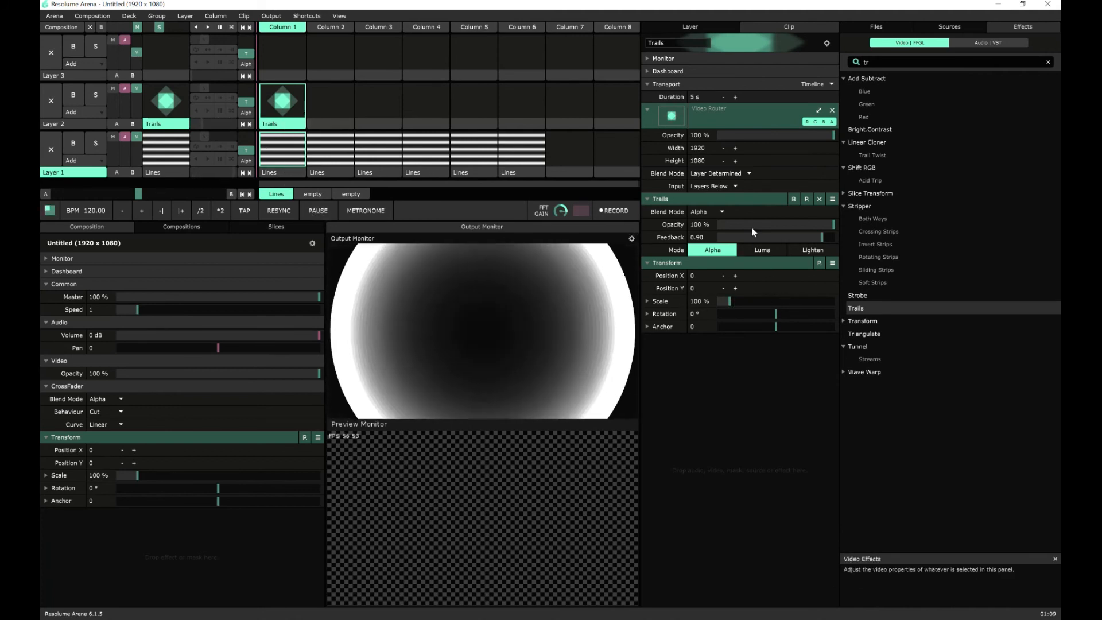
left_click(815, 237)
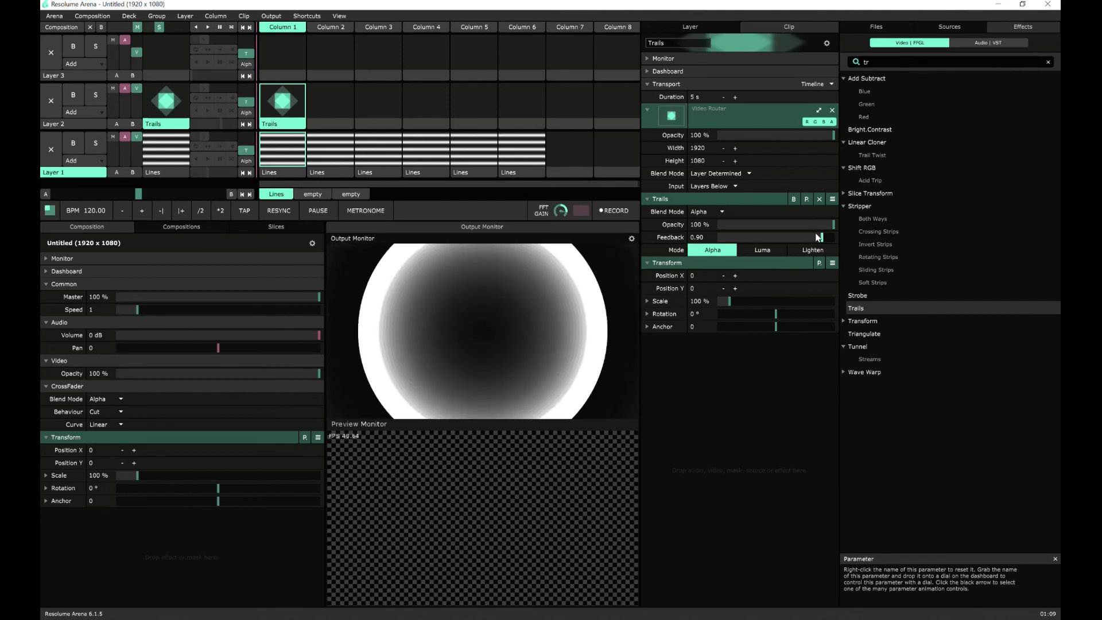
left_click_drag(815, 240, 804, 243)
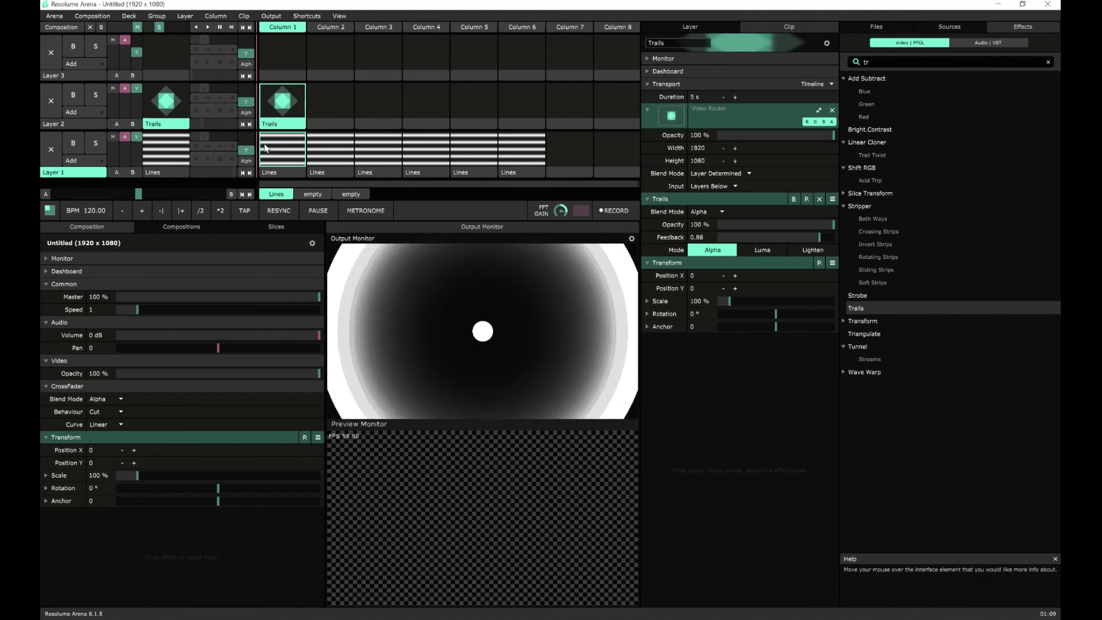
- Change the color of the Column 1 Lines clip on Layer 1 to yellow
left_click(166, 150)
left_click(699, 199)
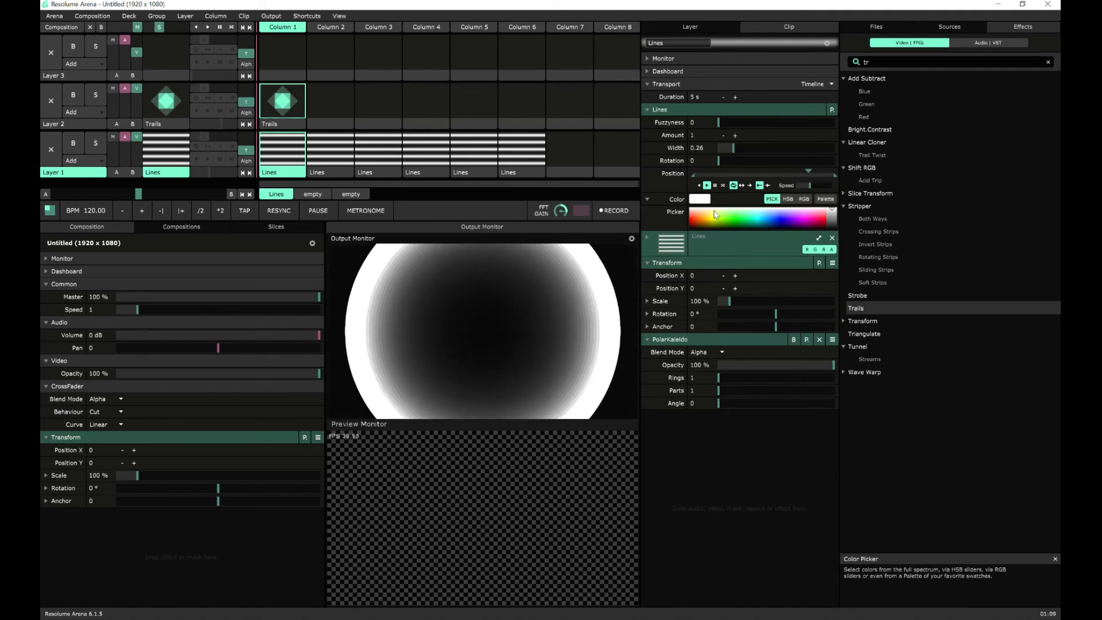
left_click_drag(754, 215, 714, 225)
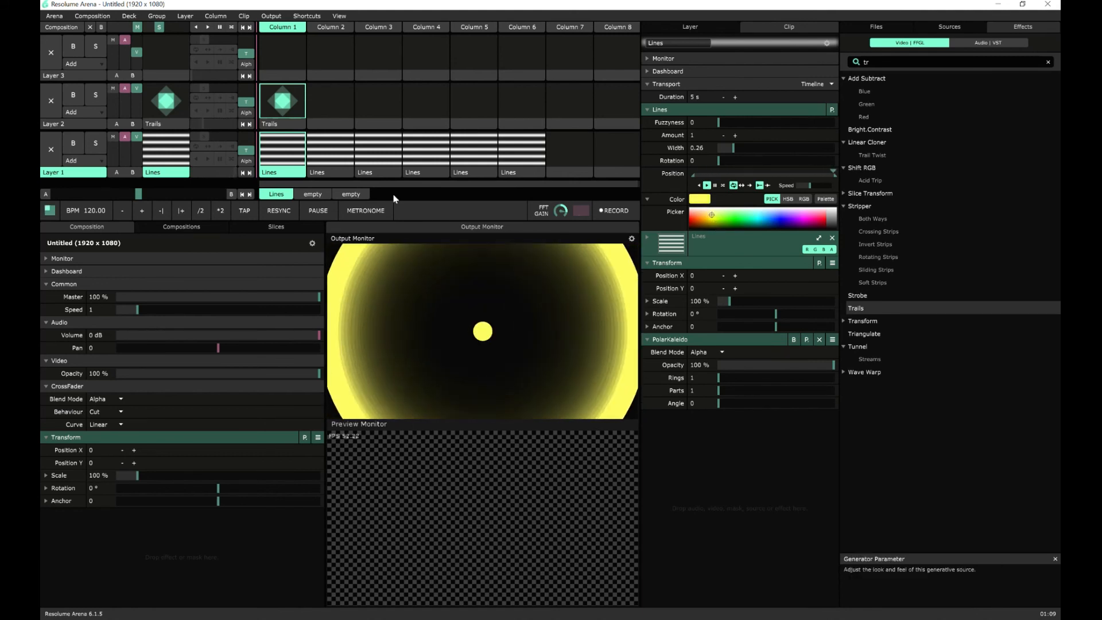
- Reduce the Layer 2 Trails effect's Feedback to 0.72 and its Opacity to 73.73%
left_click(297, 119)
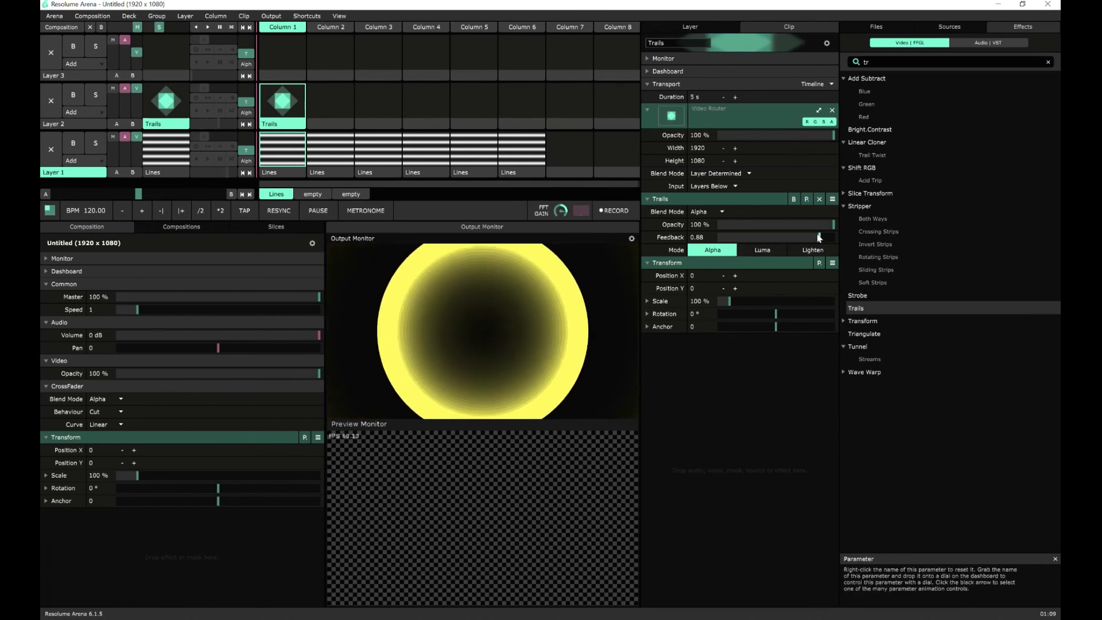
left_click_drag(819, 237, 802, 238)
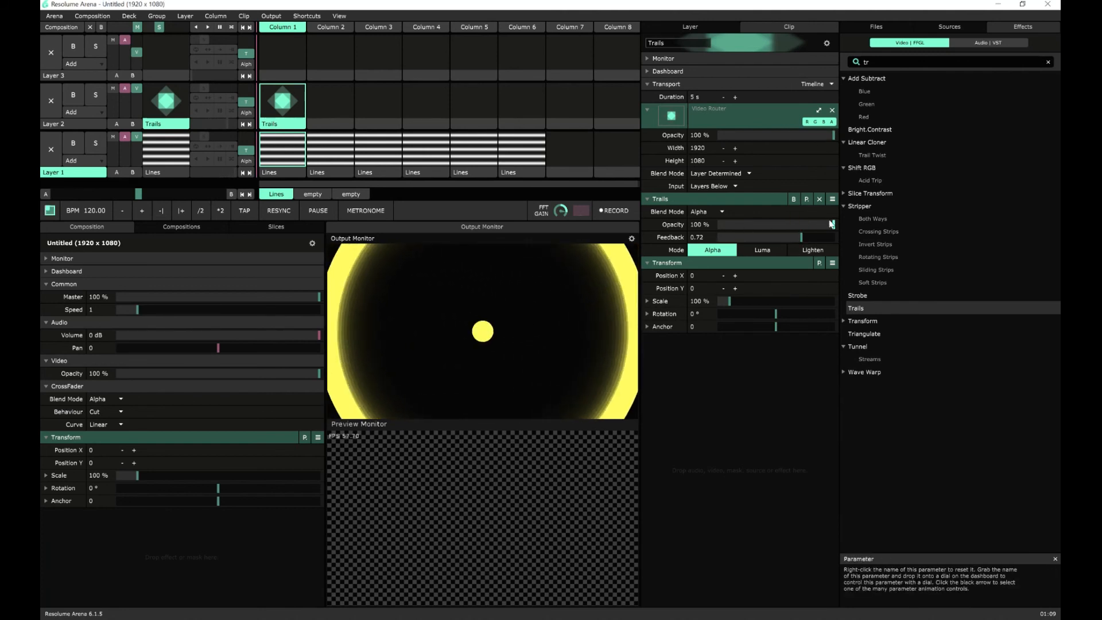
mouse_move(803, 230)
left_mouse_down()
mouse_move(739, 237)
mouse_move(804, 230)
left_mouse_up()
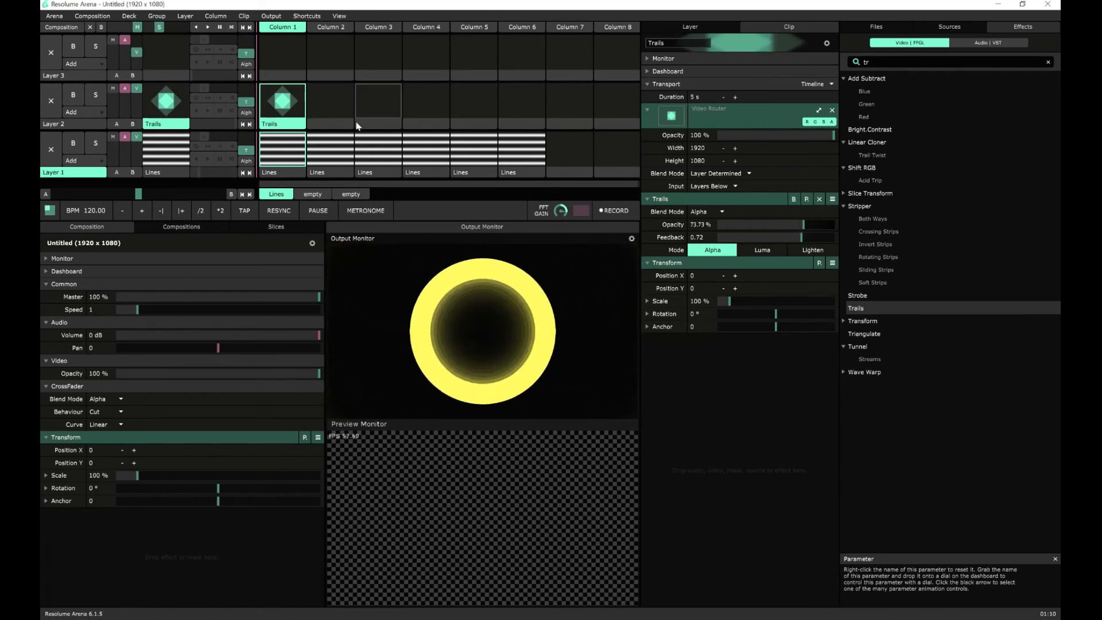
- Set the Fuzzyness of the Column 1 Lines clip on Layer 1 to 0.34
left_click(283, 149)
left_click_drag(713, 123, 758, 123)
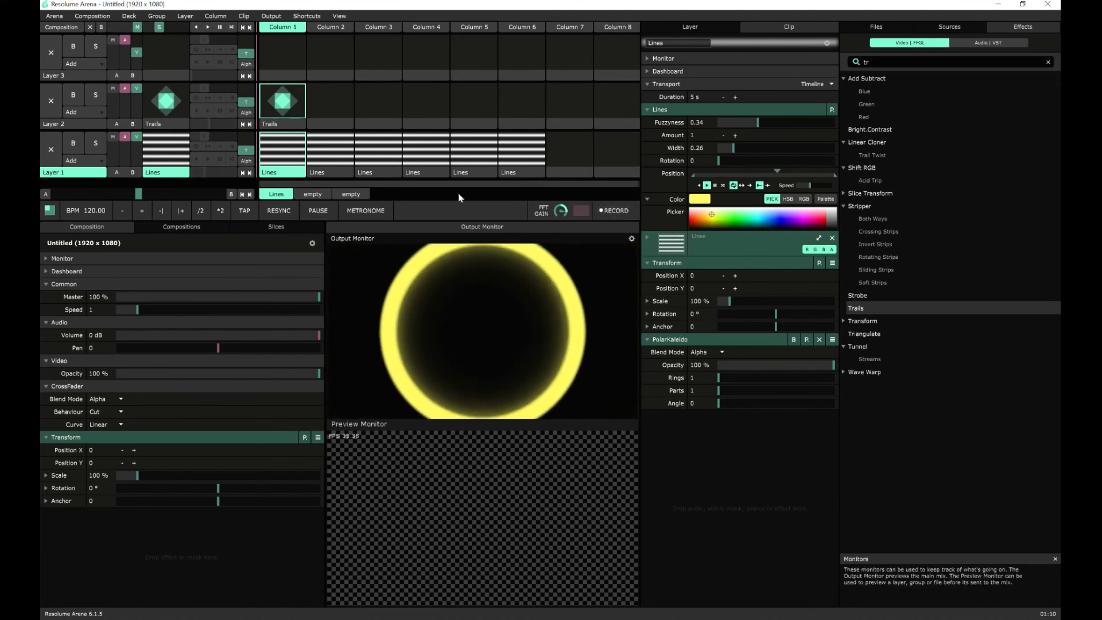
- Launch the Layer 1 clips in Columns 2, 3 and 4 in turn to preview them with trails
left_click(338, 151)
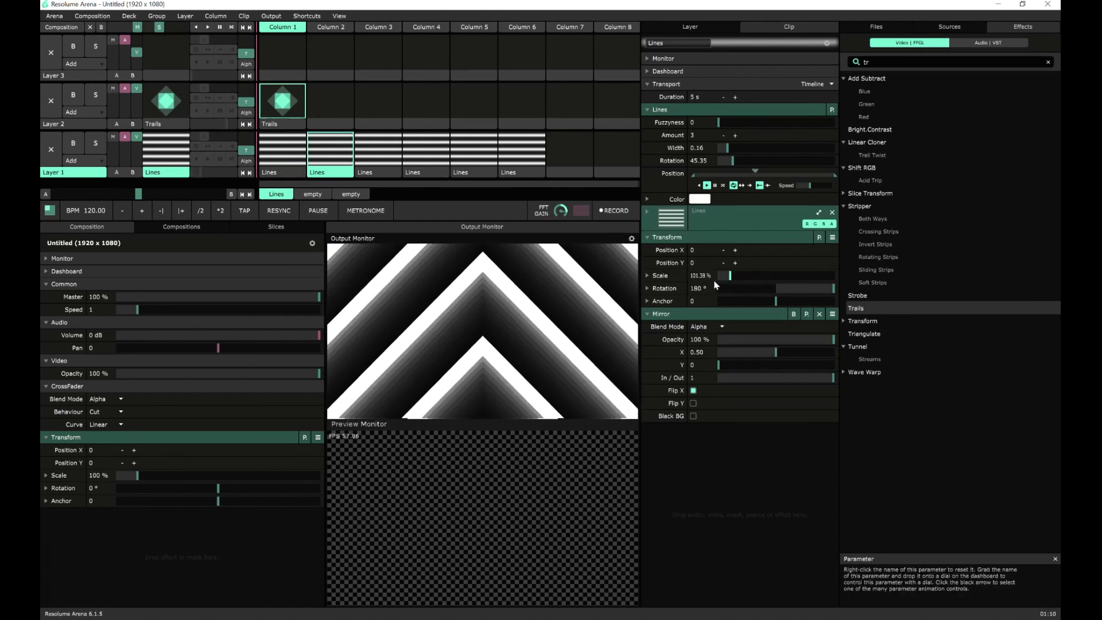
left_click(386, 152)
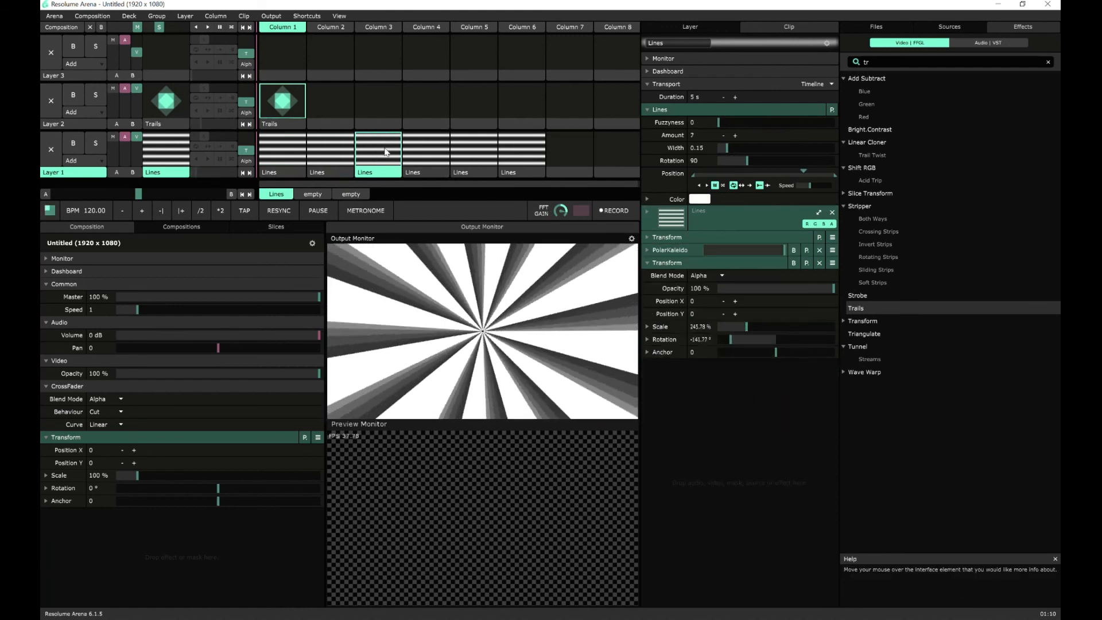
left_click(425, 150)
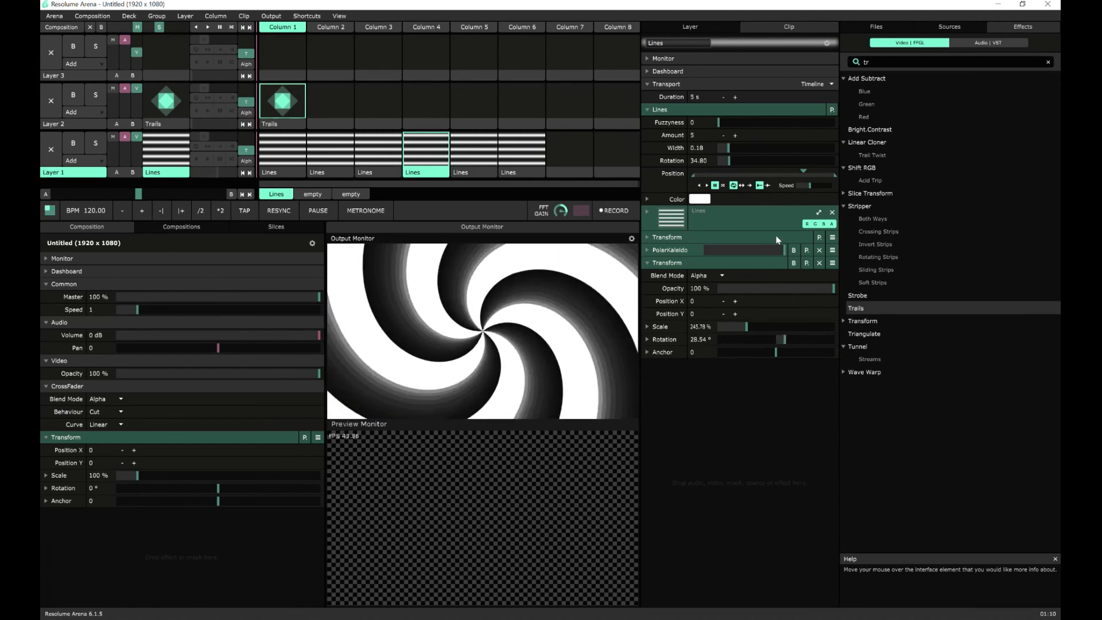
- Set the Layer 2 Trails effect's Opacity to 100% and its Feedback to 0.84
left_click(413, 126)
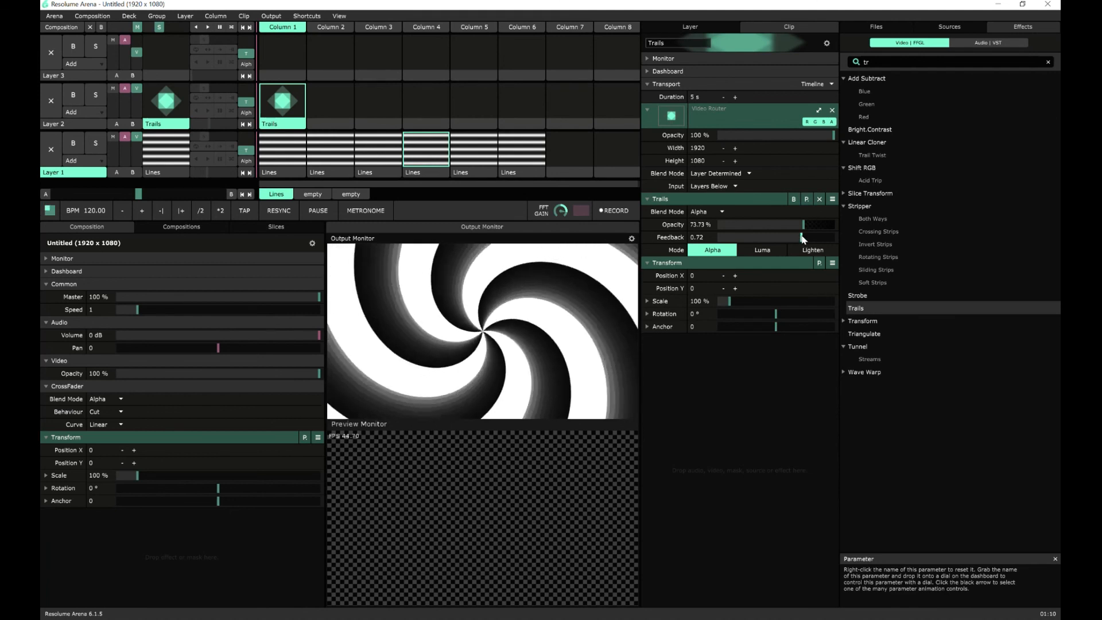
mouse_move(802, 238)
left_mouse_down()
mouse_move(835, 225)
mouse_move(818, 237)
left_mouse_up()
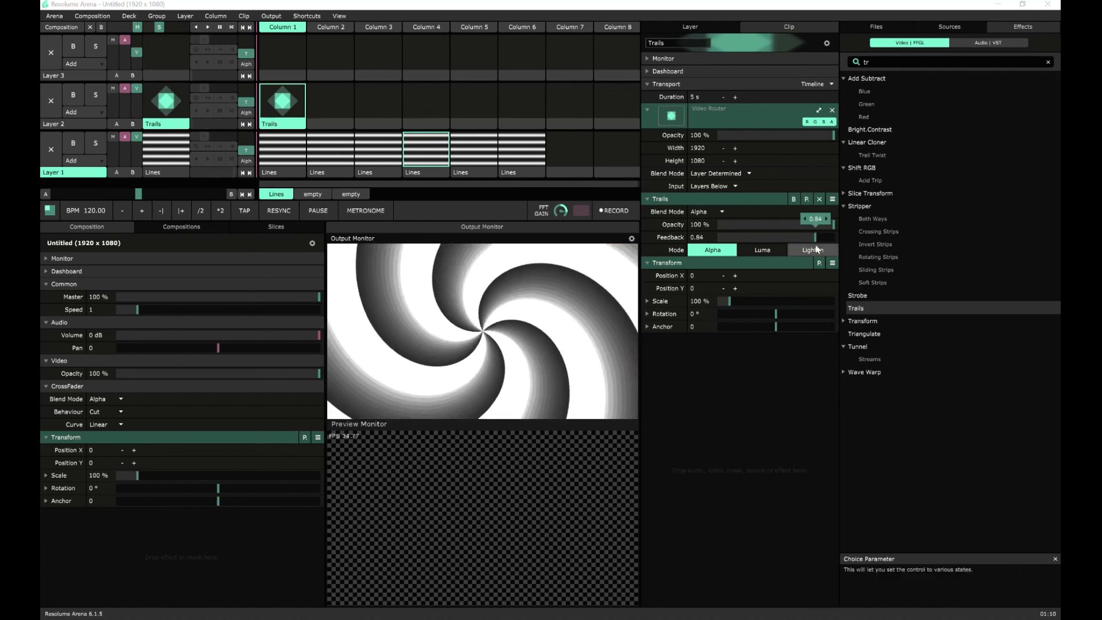
- Preview the trails while switching between the Layer 1 clips in Columns 5, 6, 3 and 1, ending on Column 5
left_click(476, 159)
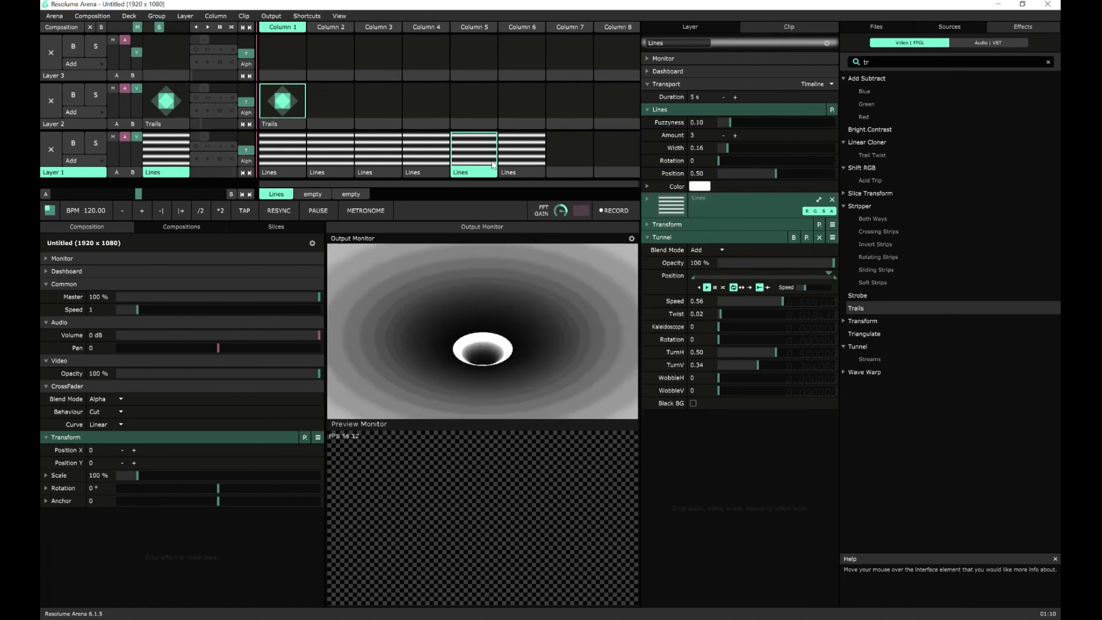
left_click(522, 162)
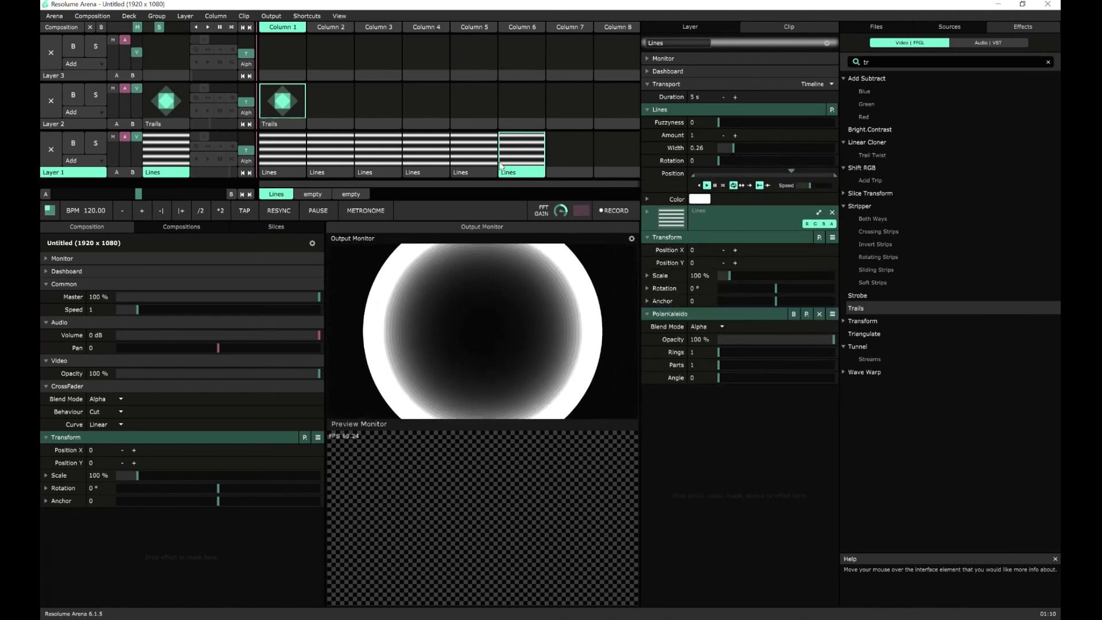
left_click(390, 156)
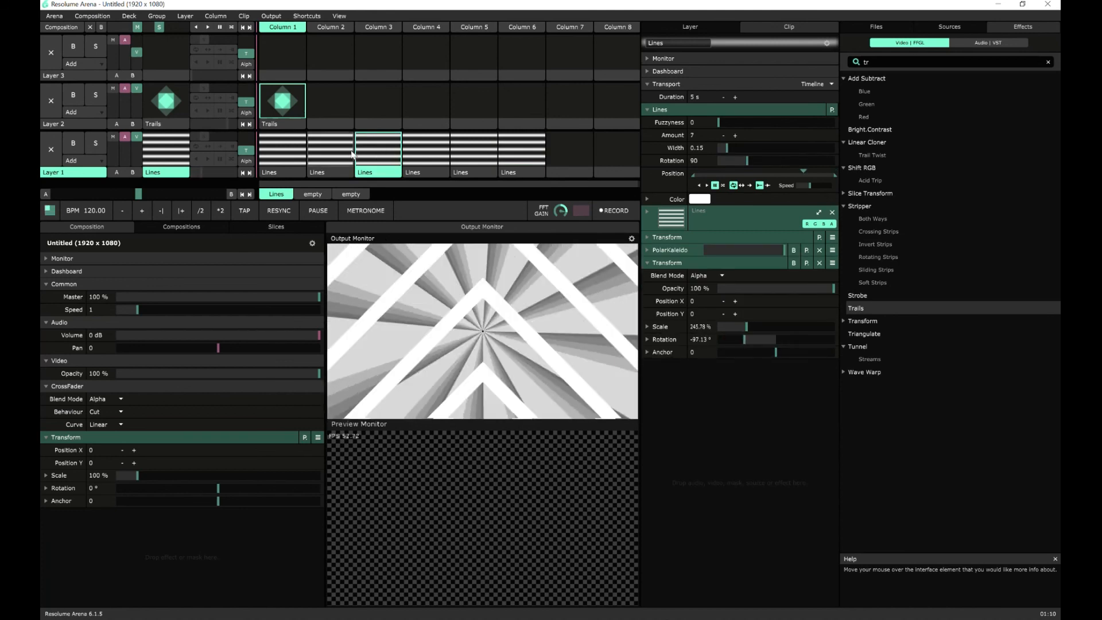
left_click(299, 154)
left_click(372, 158)
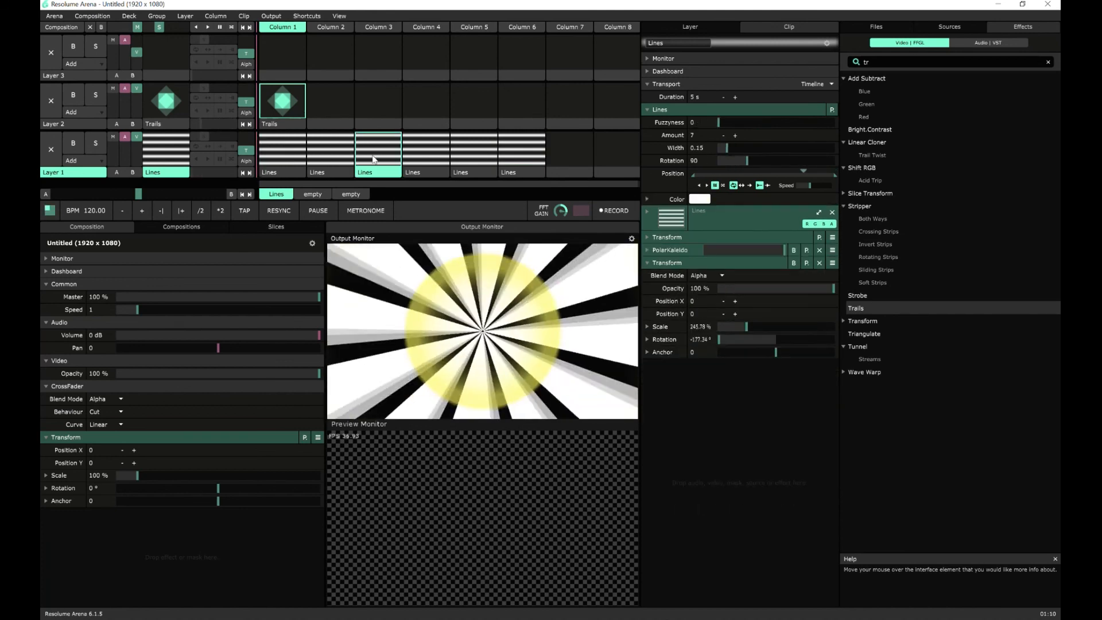
left_click(473, 166)
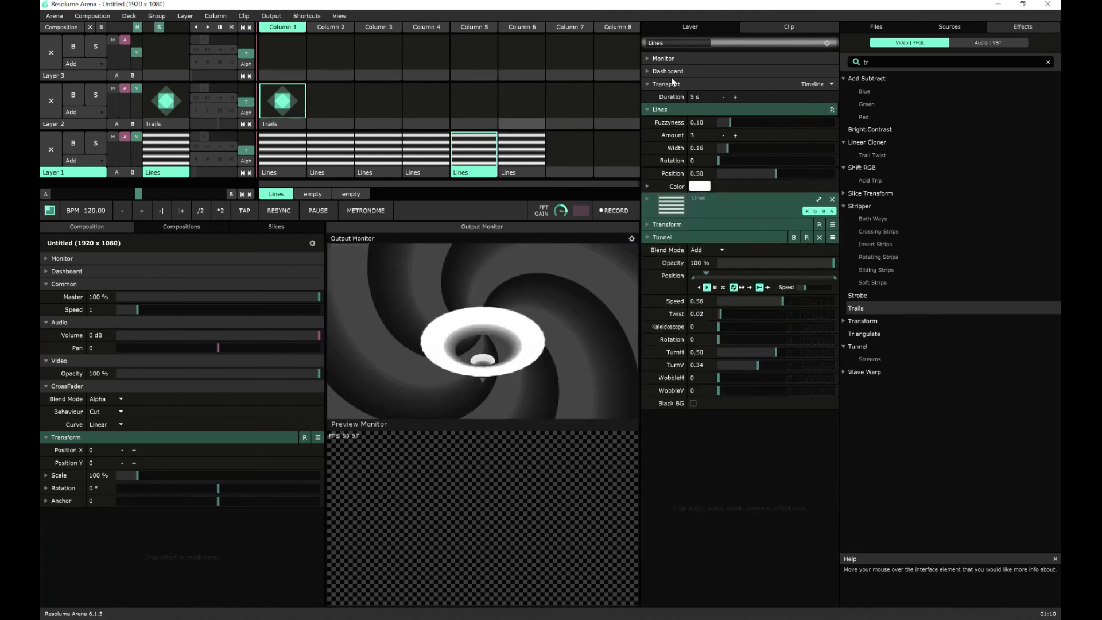